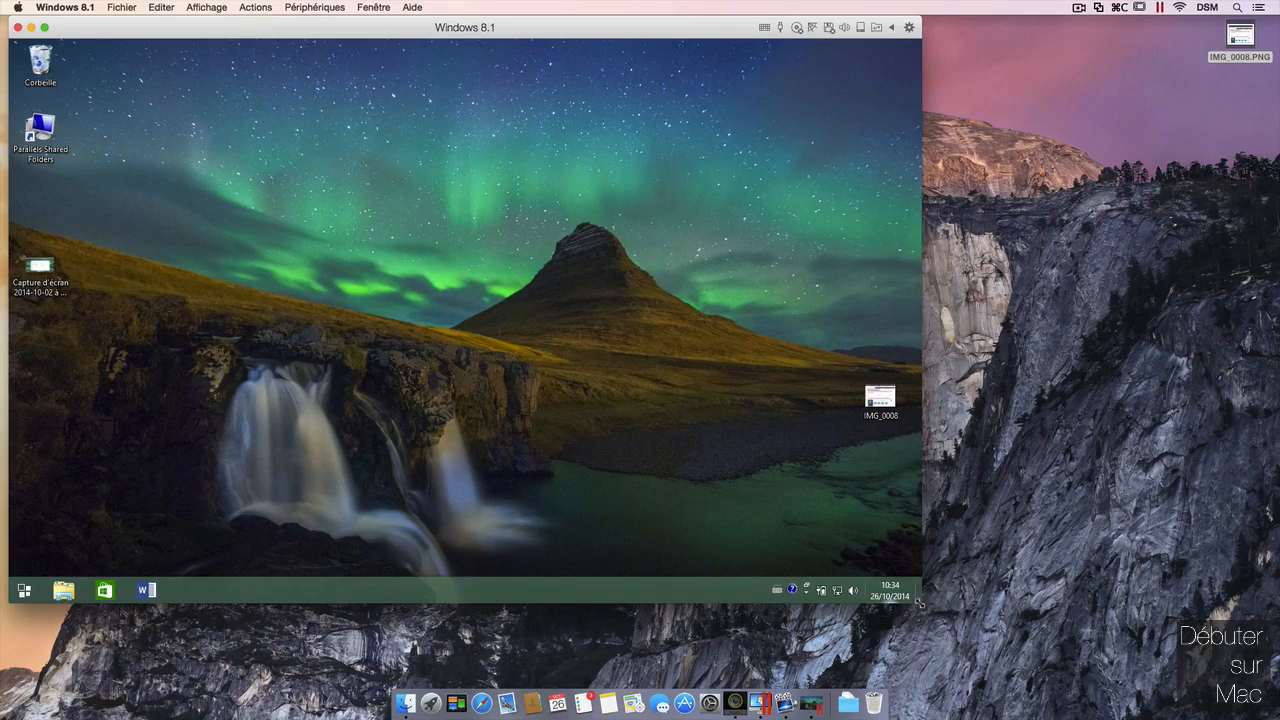
Enlarge the Windows 8.1 virtual machine window to almost fill the Mac screen and view the Start menu entries
drag(921, 604, 1265, 676)
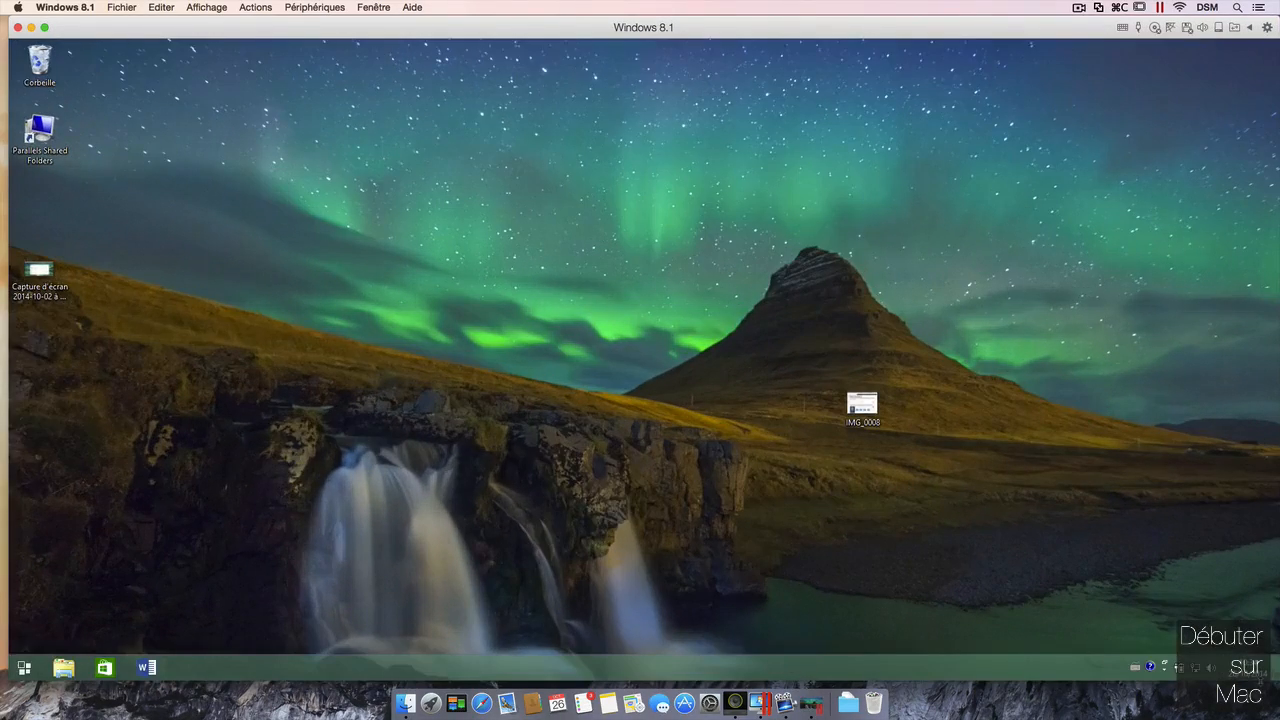
click(25, 668)
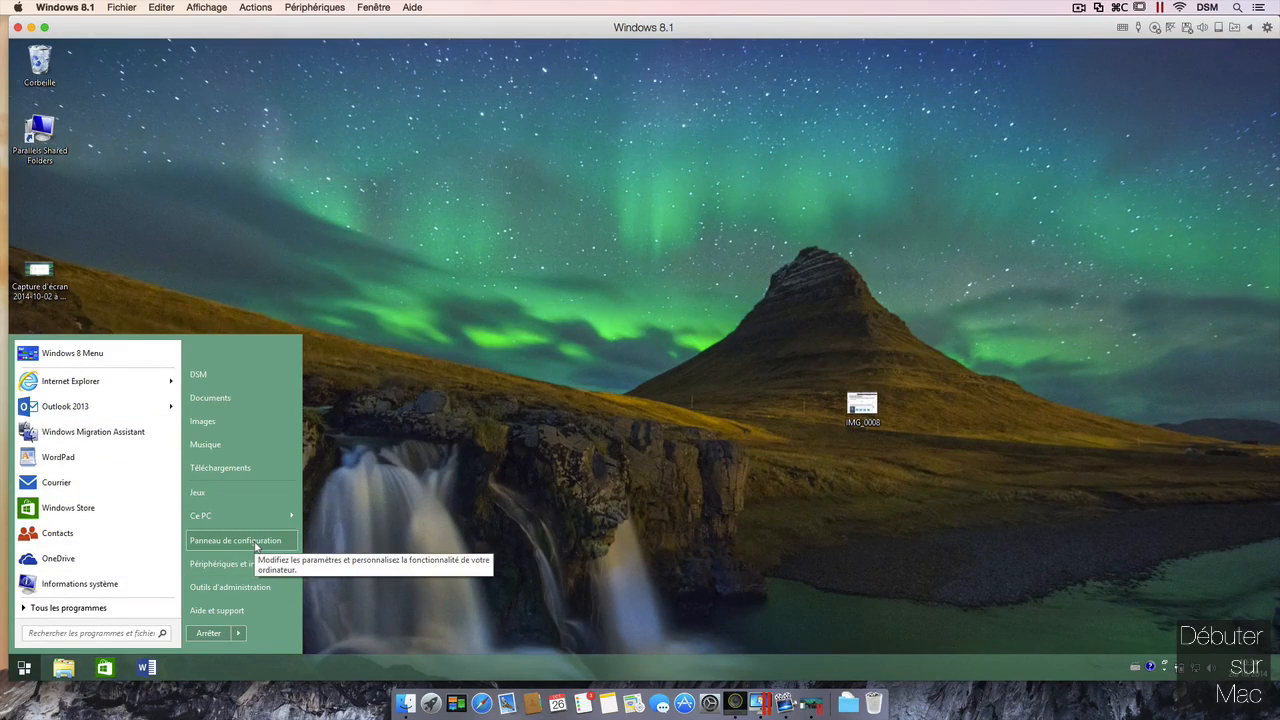
click(595, 535)
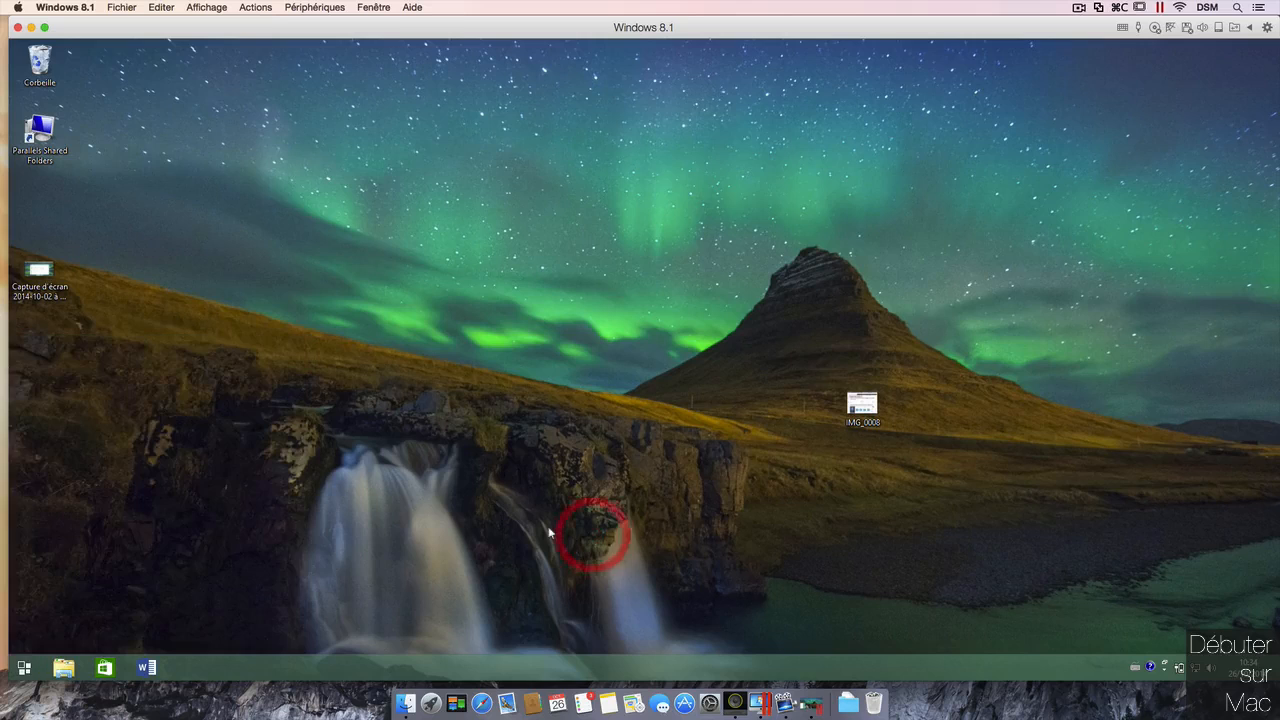
View the Windows Store home page and close the store
click(105, 668)
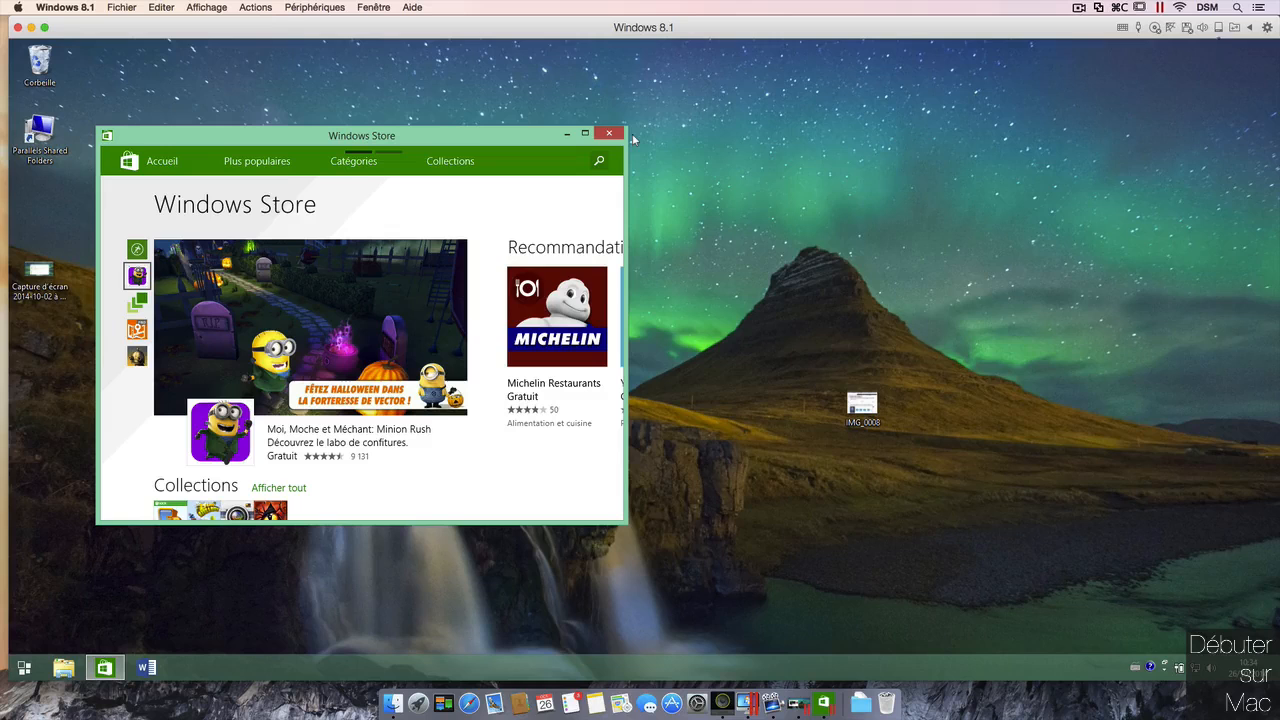
click(609, 133)
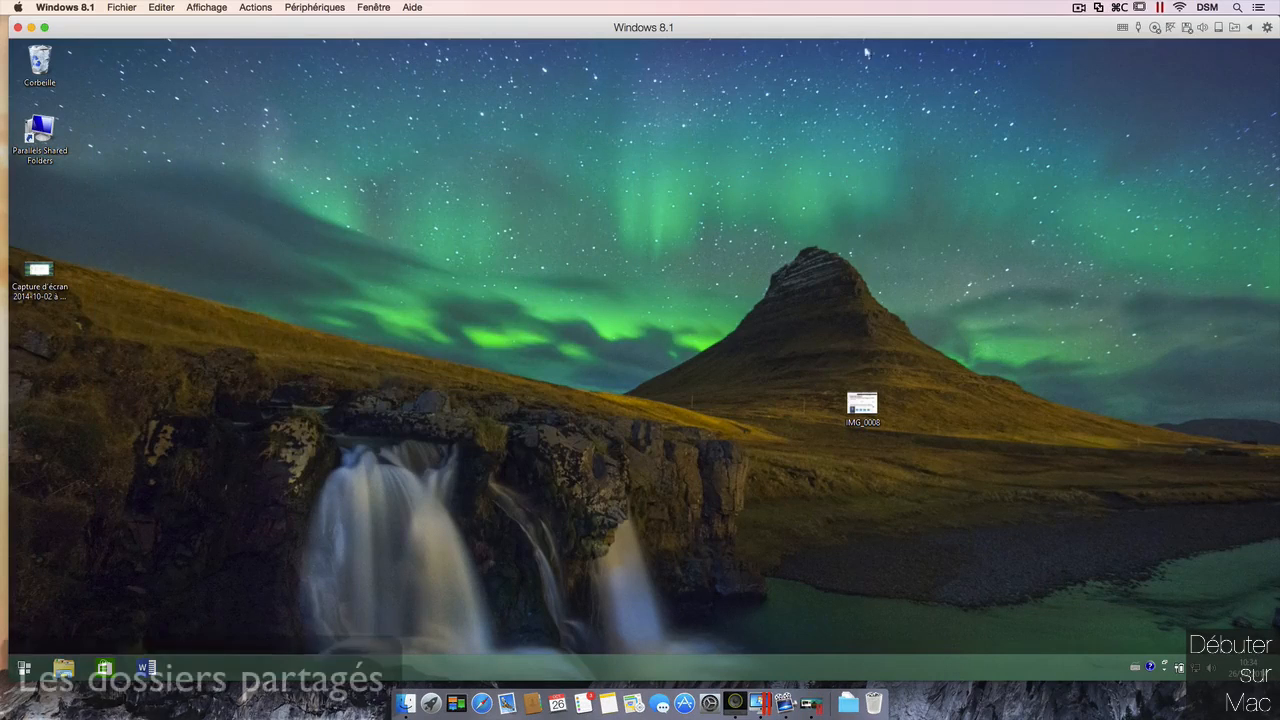
Open the virtual machine's shared folder configuration to review the Partage options between Mac and Windows
drag(864, 33, 858, 33)
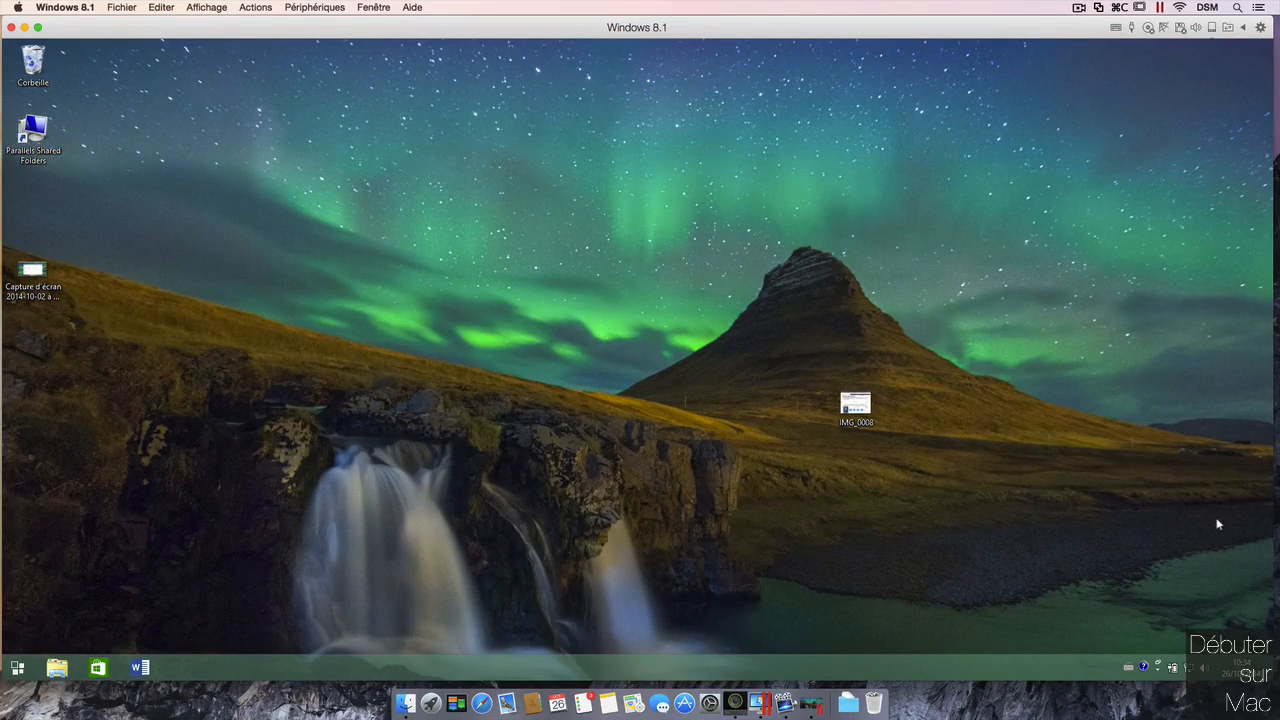
click(1229, 29)
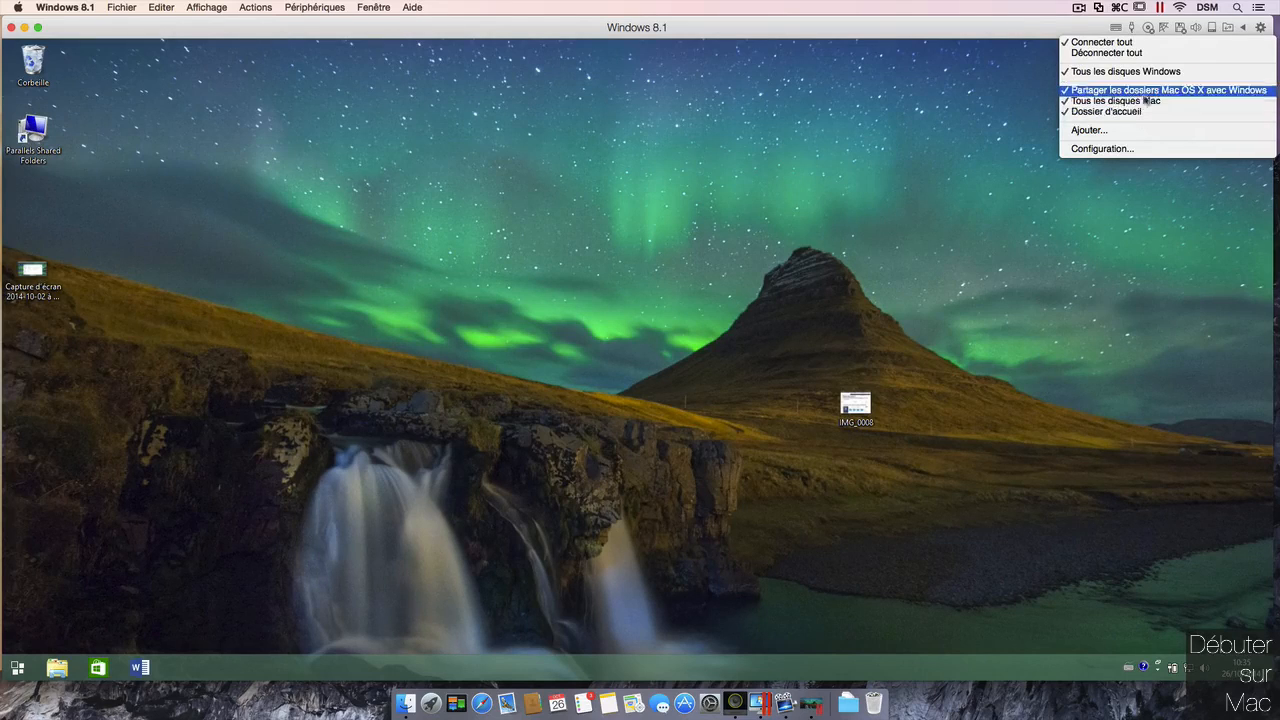
click(1184, 151)
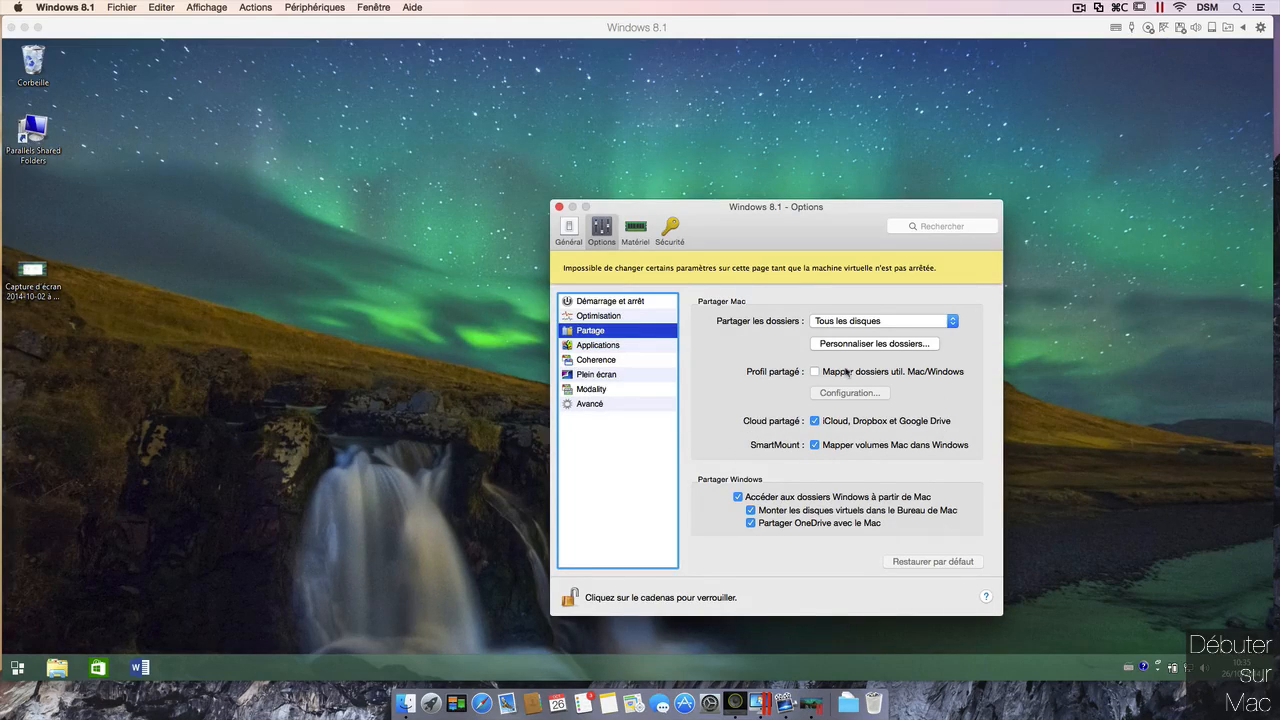
Browse the Mac's Photo Stream images from a Windows File Explorer window
click(57, 675)
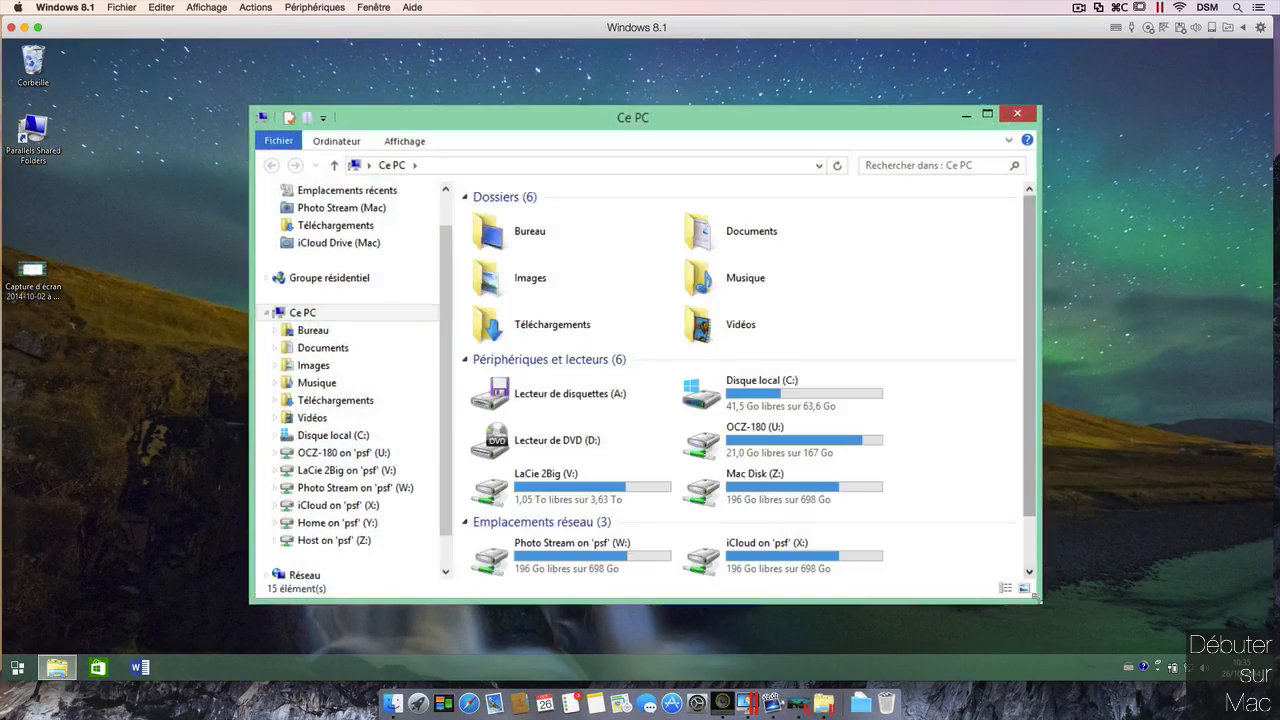
drag(1040, 601, 1070, 641)
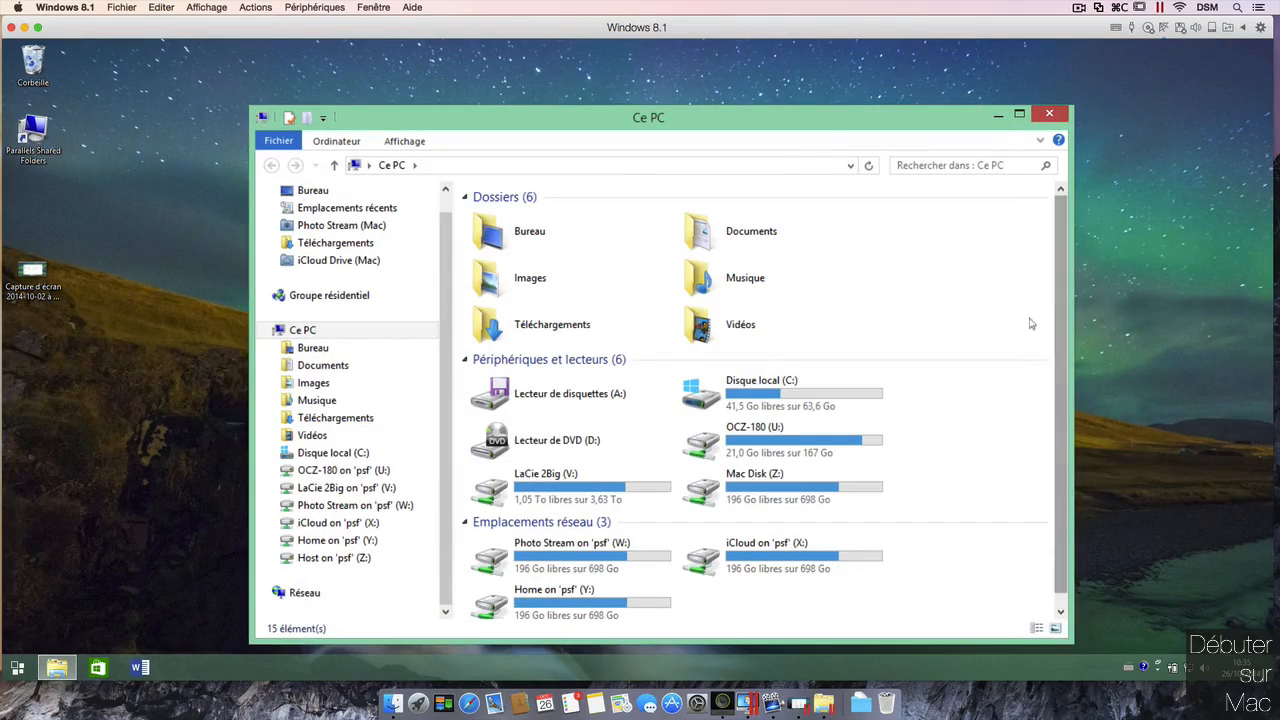
scroll(340, 258, up, 1)
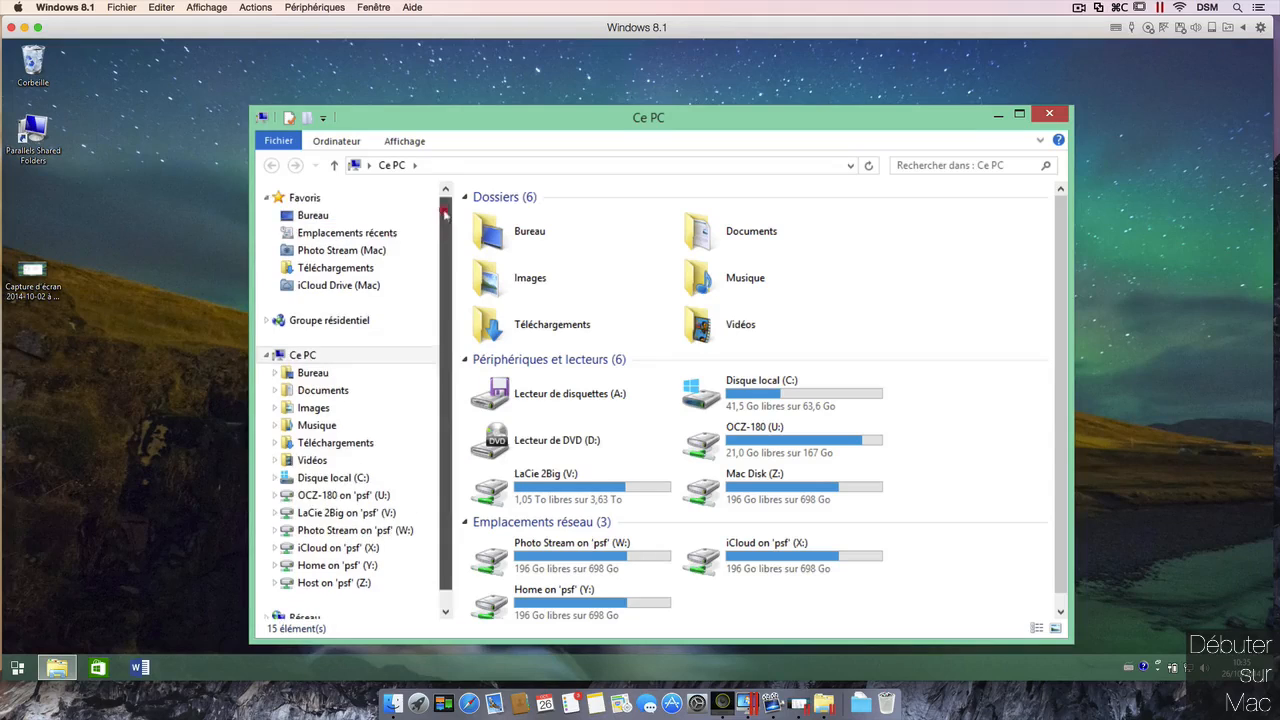
click(365, 252)
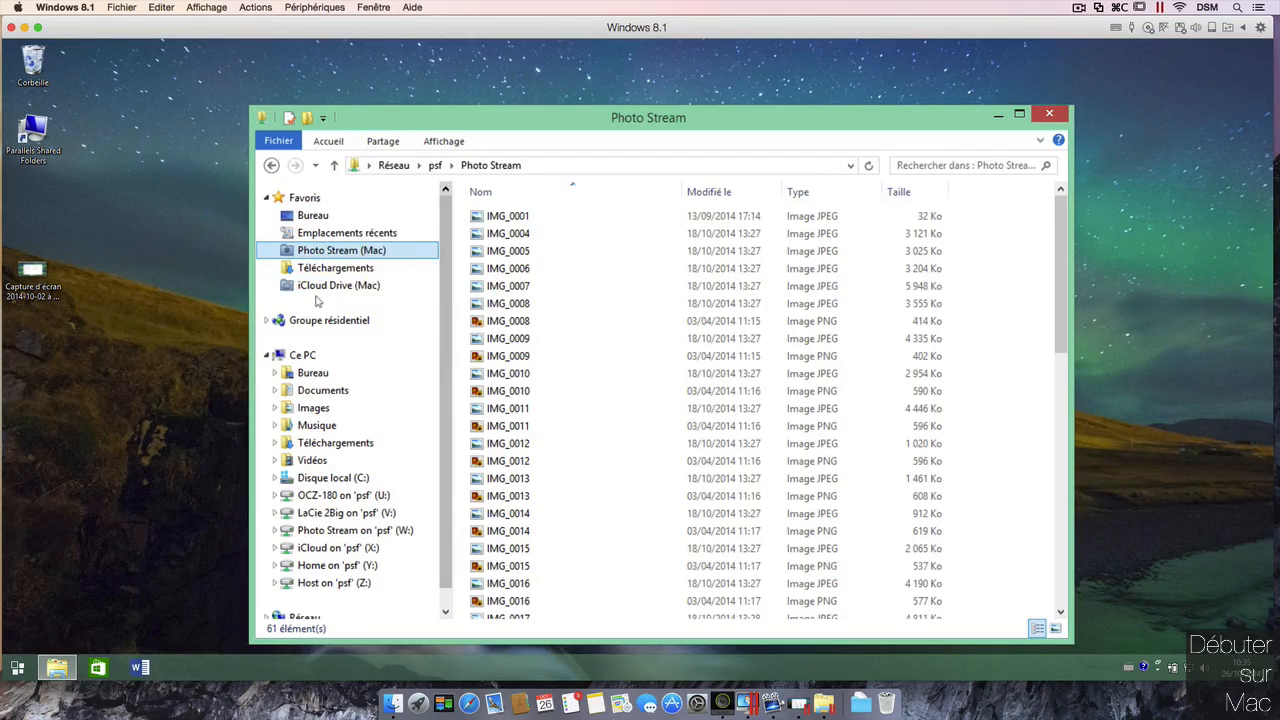
mouse_move(1060, 275)
mouse_down()
mouse_move(1056, 500)
mouse_move(1043, 275)
mouse_up()
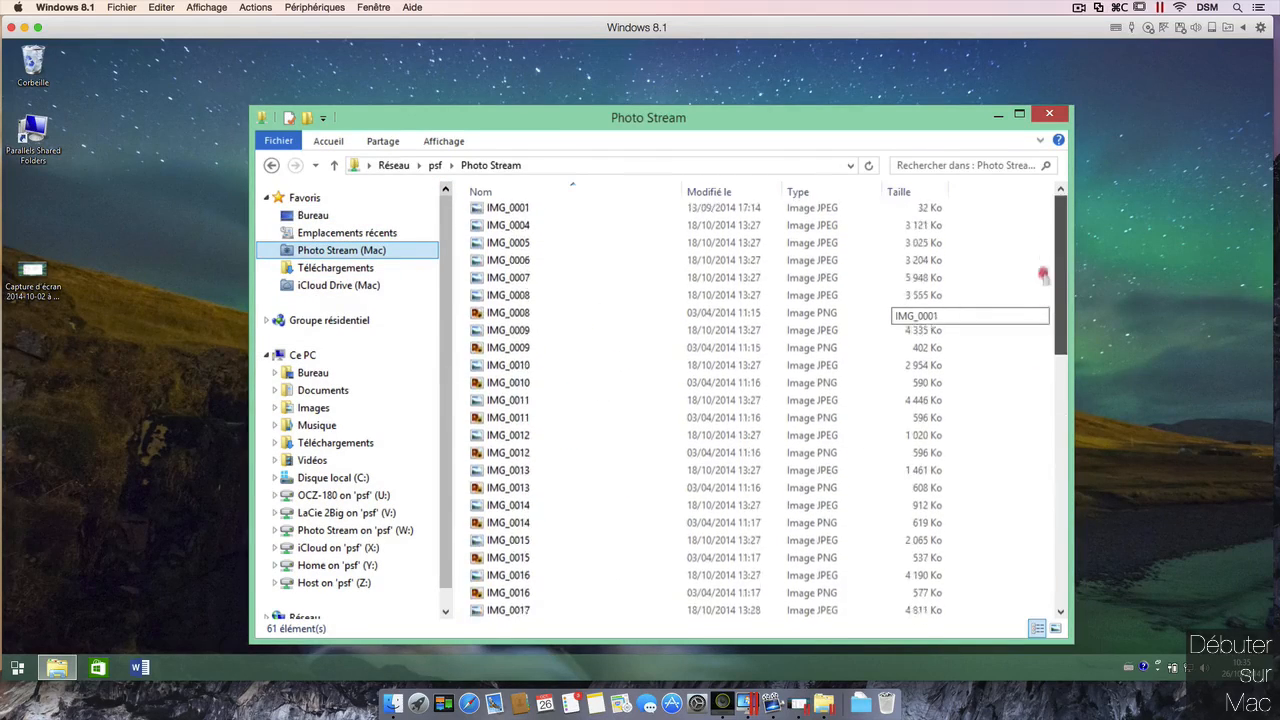
View the document "Ceci est un titre" from iCloud Drive (Mac) in Word and close it
click(368, 286)
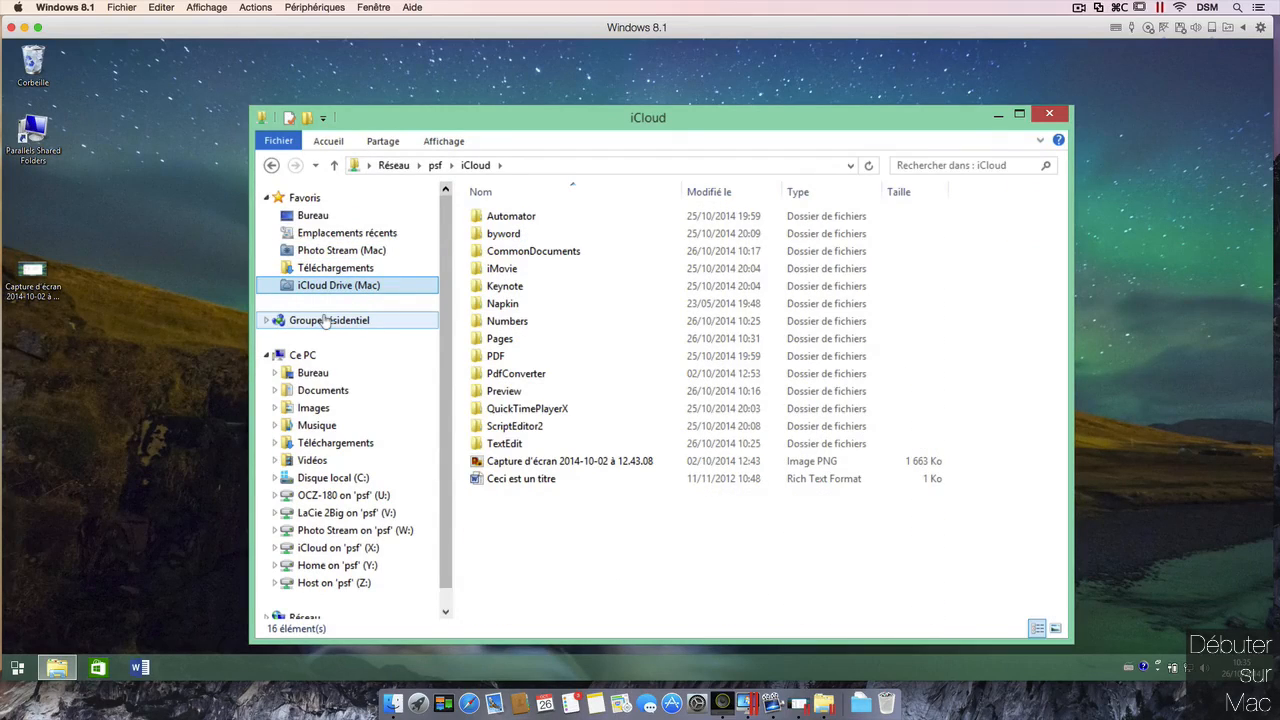
click(548, 479)
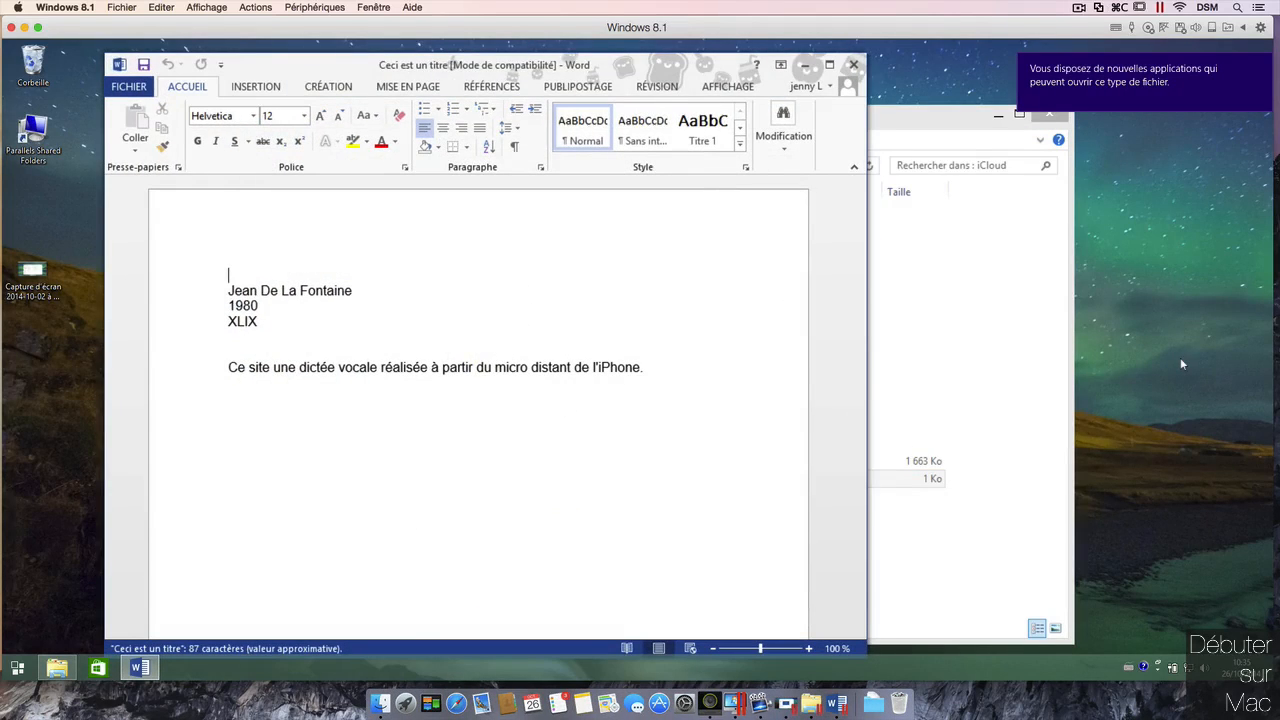
key(alt+F4)
click(975, 555)
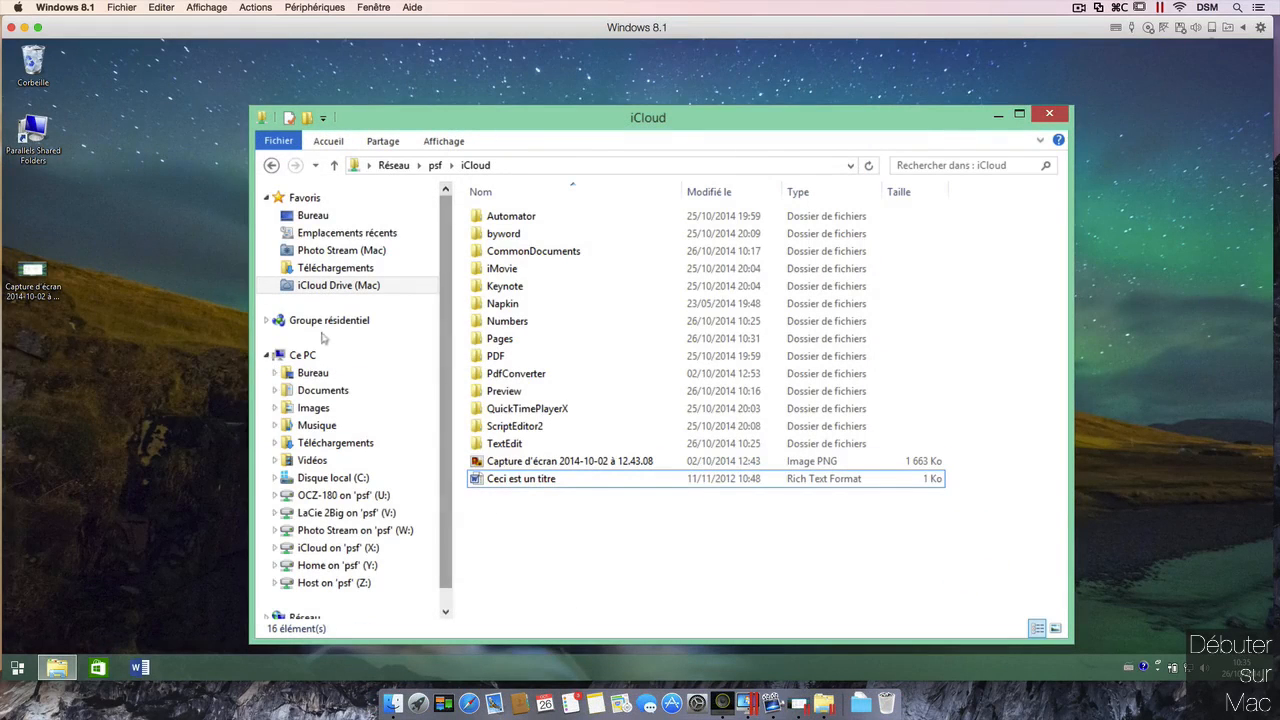
Browse the vrac folder on the LaCie 2Big drive and the Mac's Home share
drag(446, 345, 443, 393)
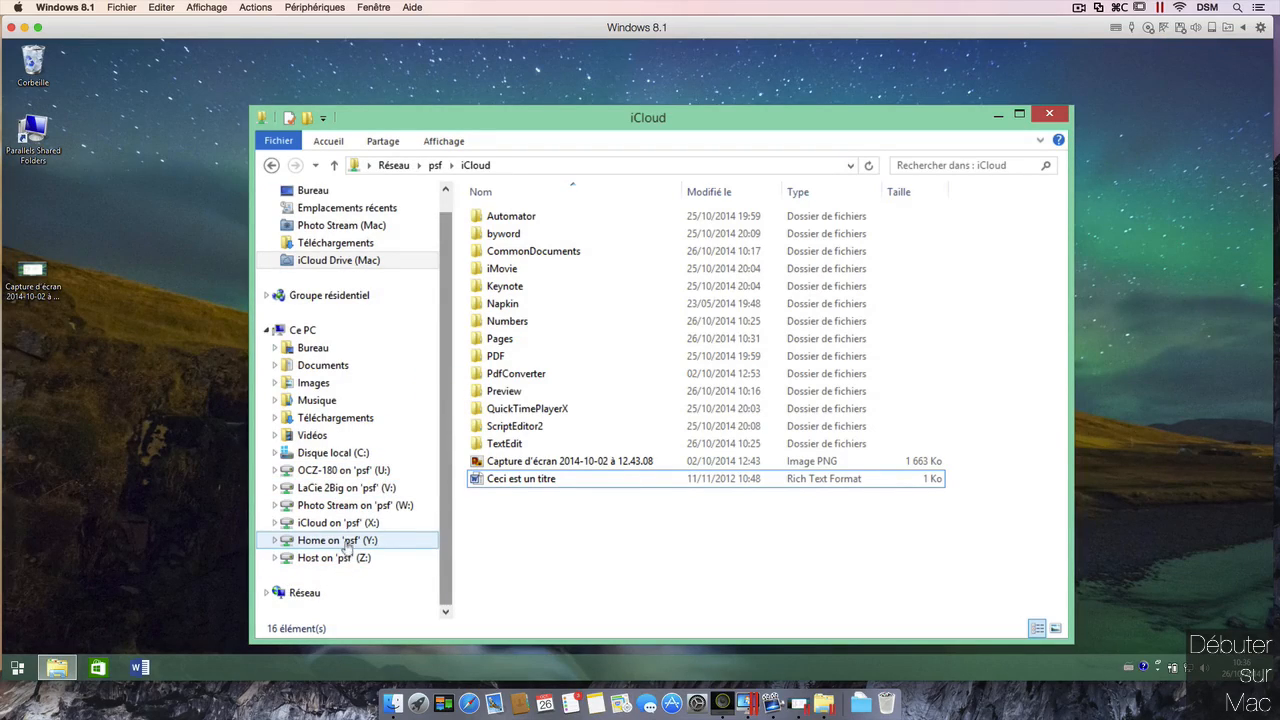
click(390, 488)
click(505, 446)
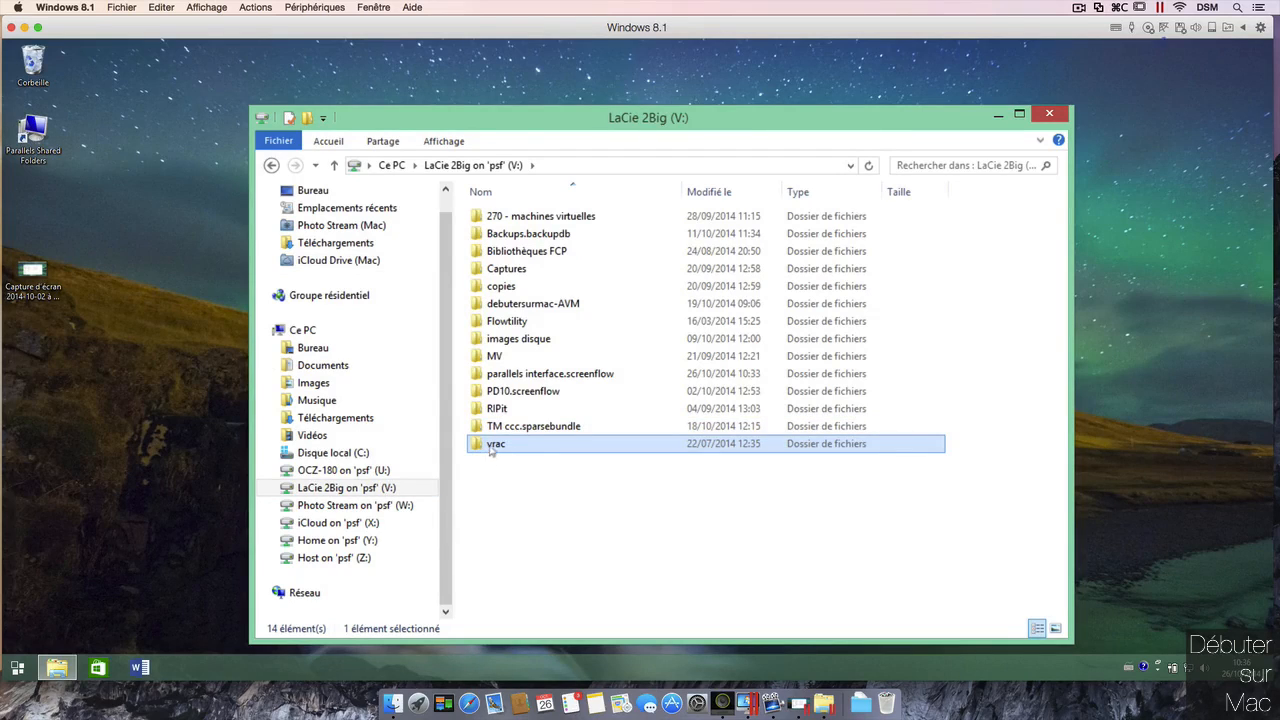
double_click(492, 447)
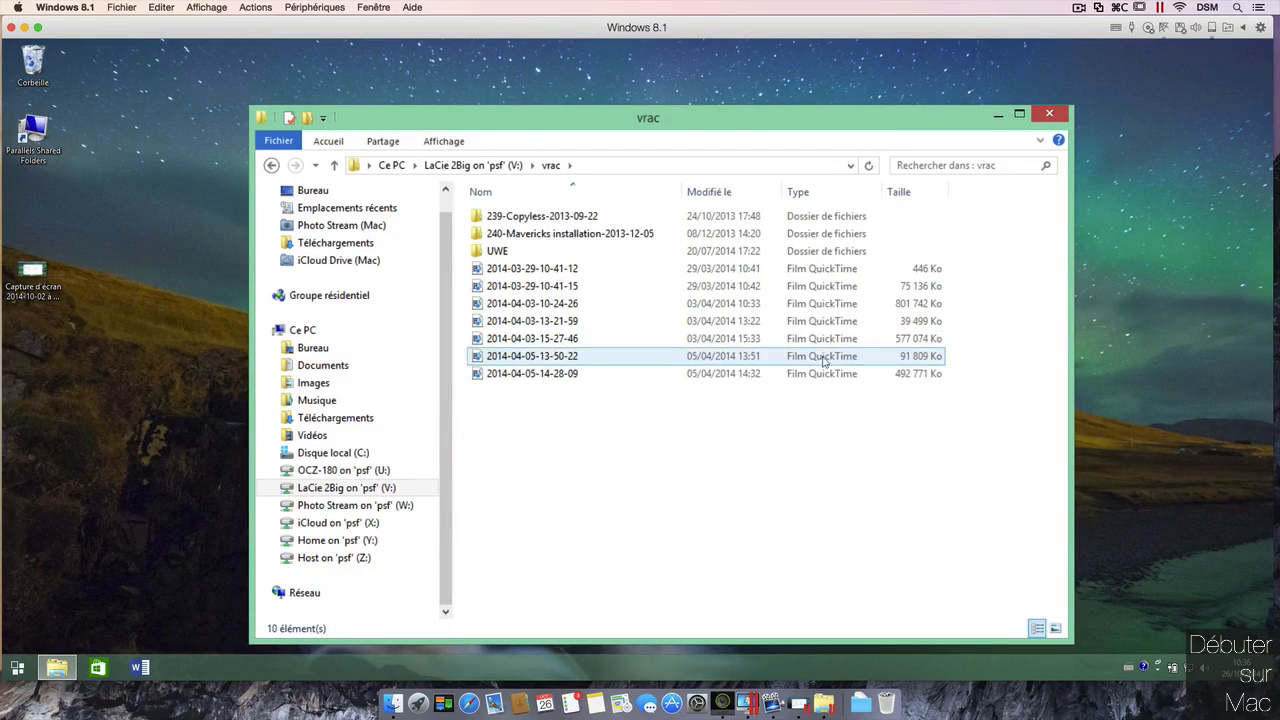
click(372, 545)
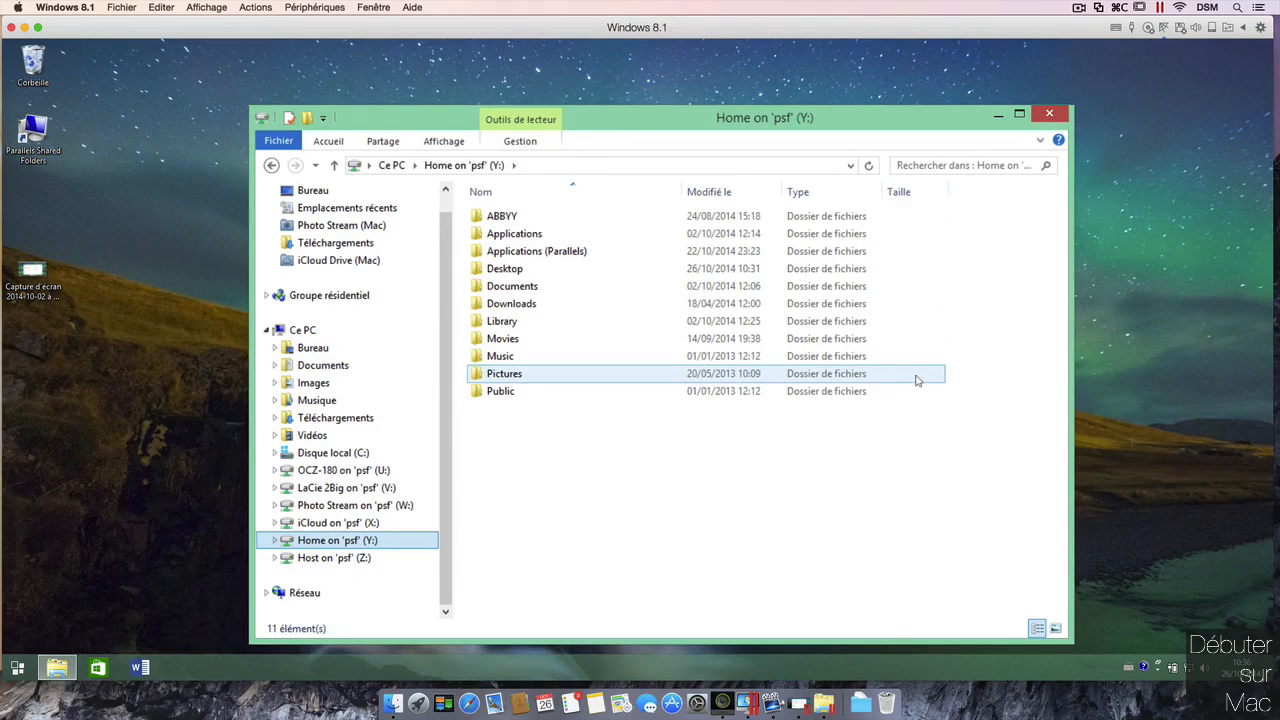
Activate network discovery and file sharing for all public networks from the Réseau location
click(305, 593)
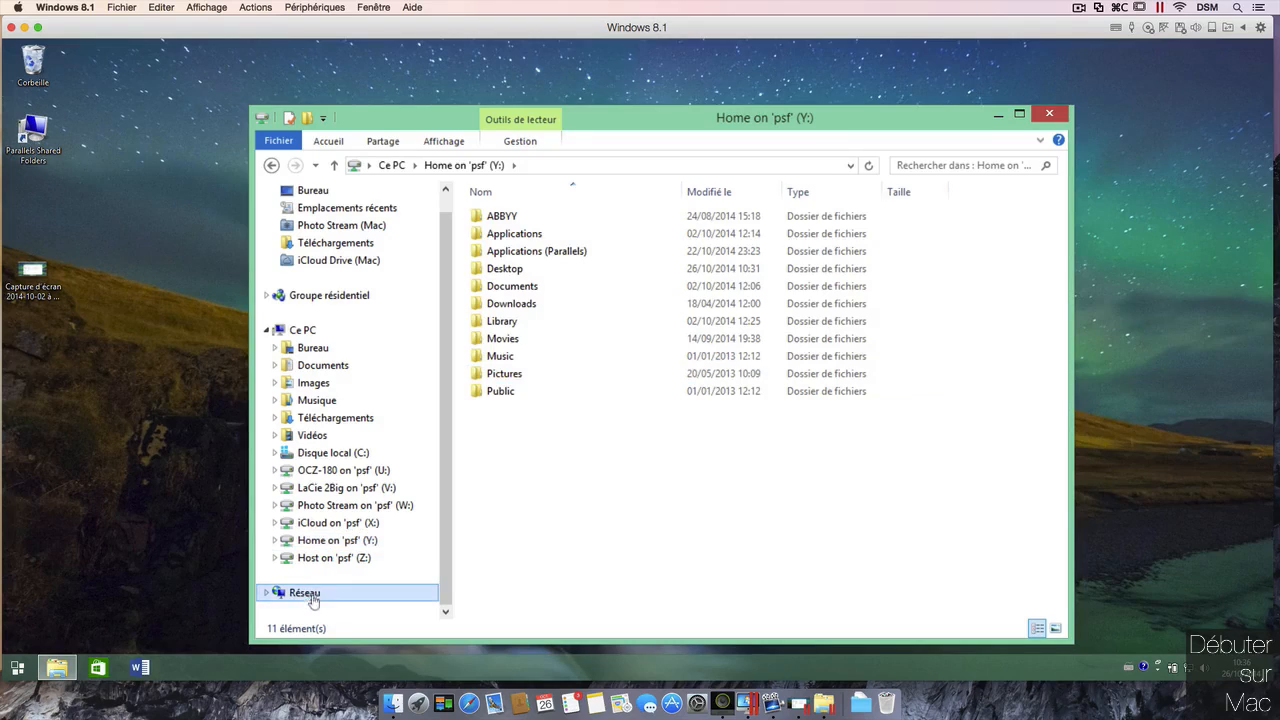
click(443, 540)
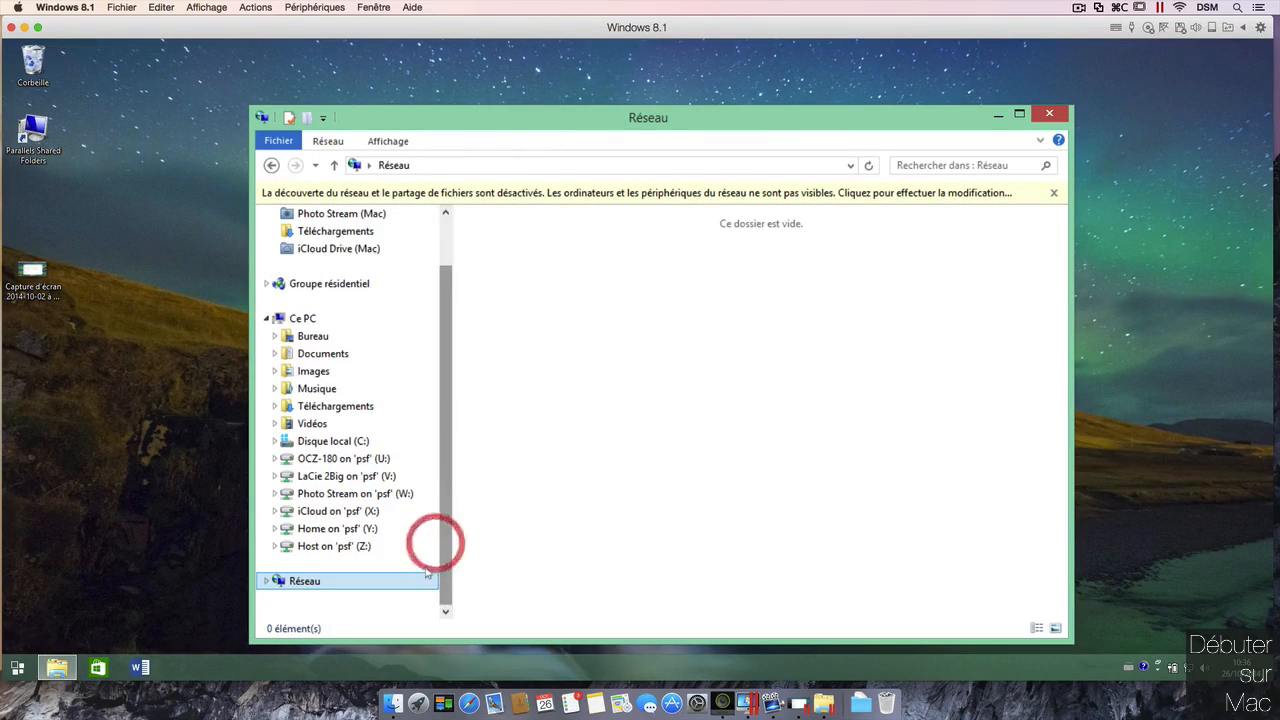
click(670, 194)
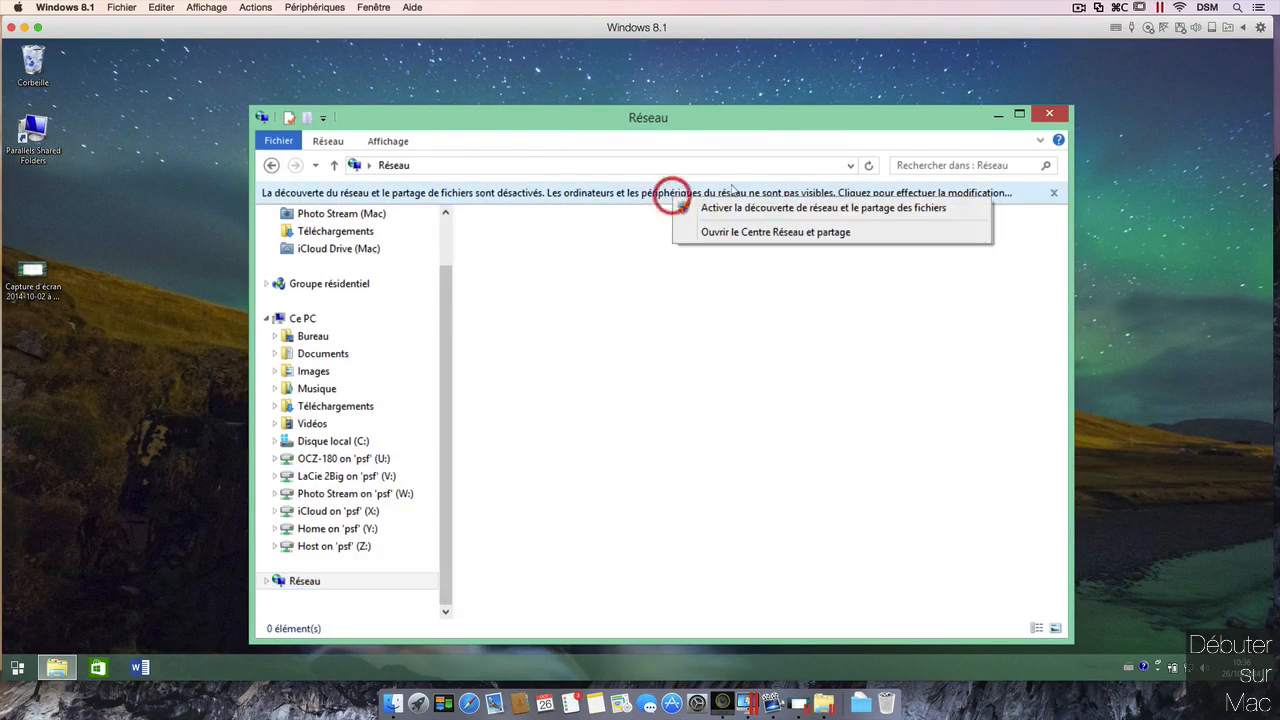
click(910, 208)
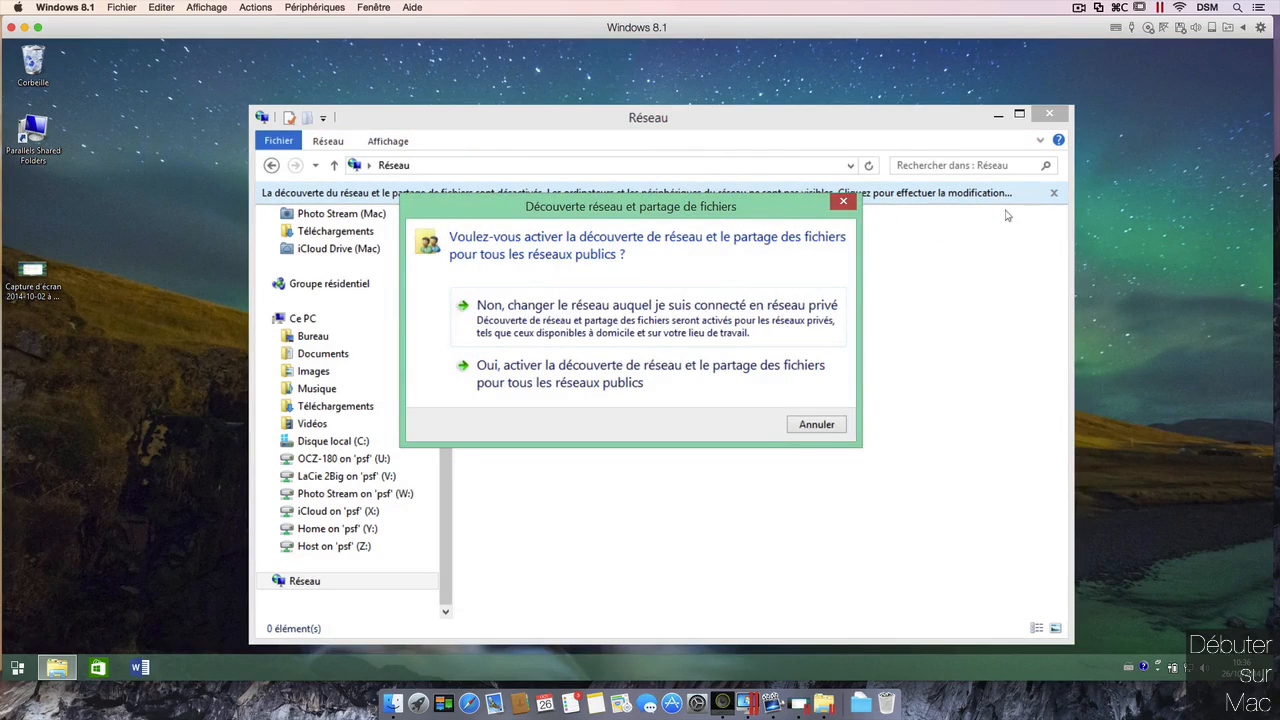
click(785, 389)
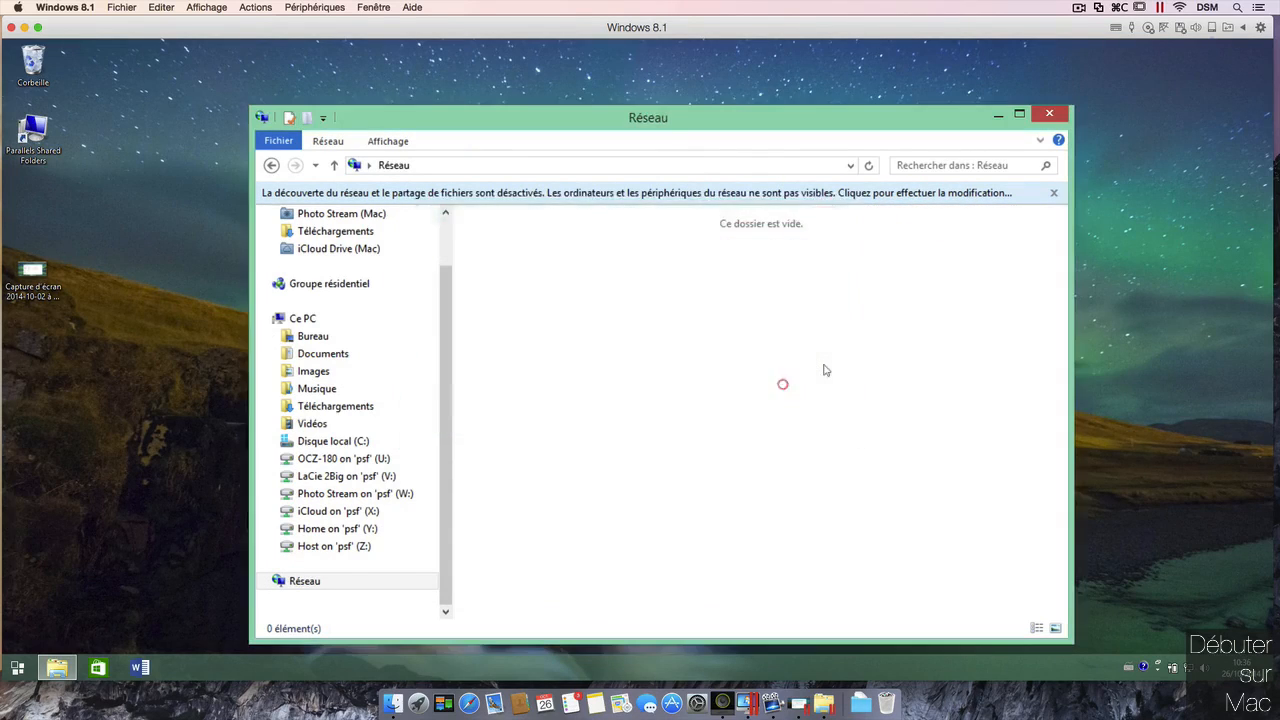
Close the Réseau window and narrow the virtual machine window to uncover the Mac desktop beside it
drag(893, 118, 883, 58)
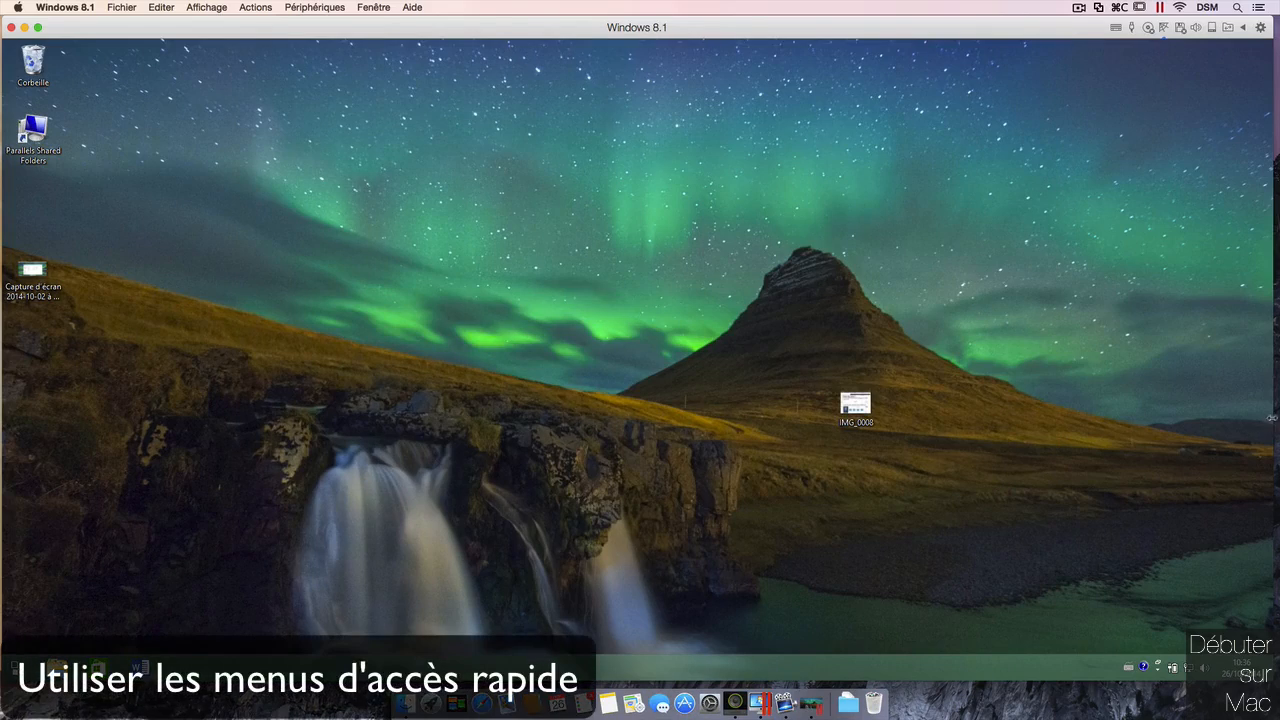
drag(1272, 420, 1066, 428)
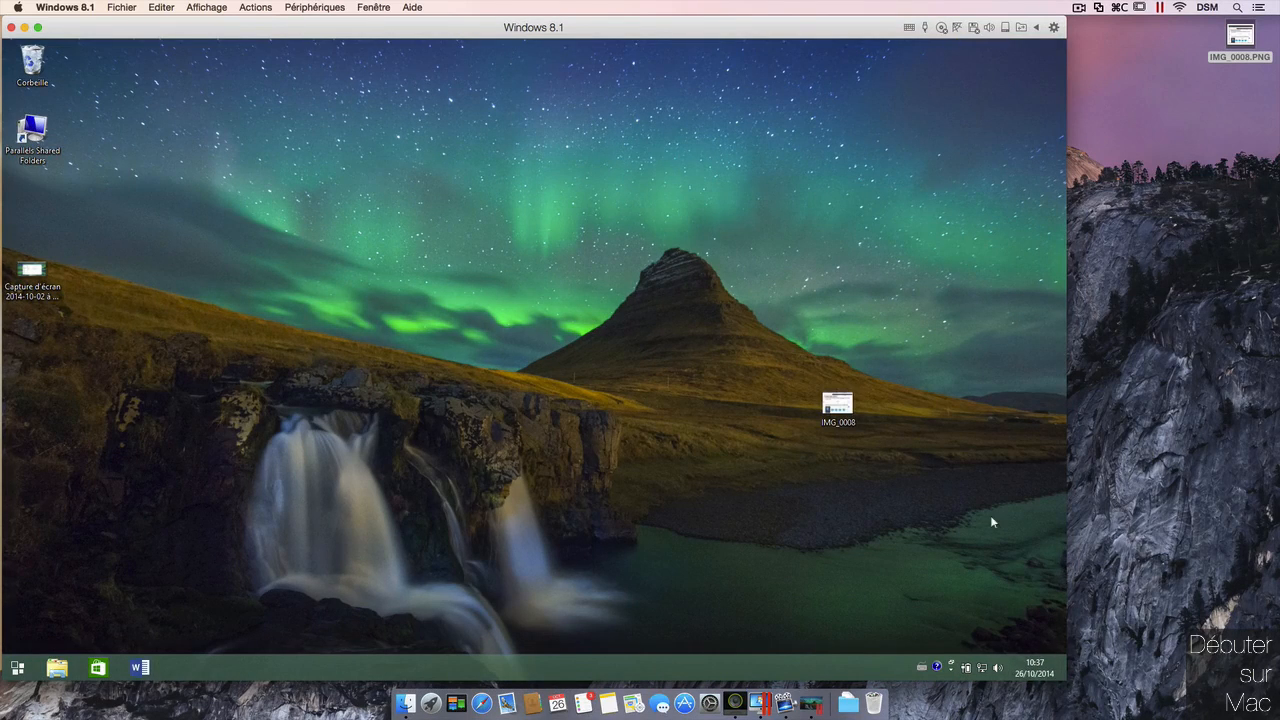
Review the special key combinations and the USB devices offered to the virtual machine
click(909, 27)
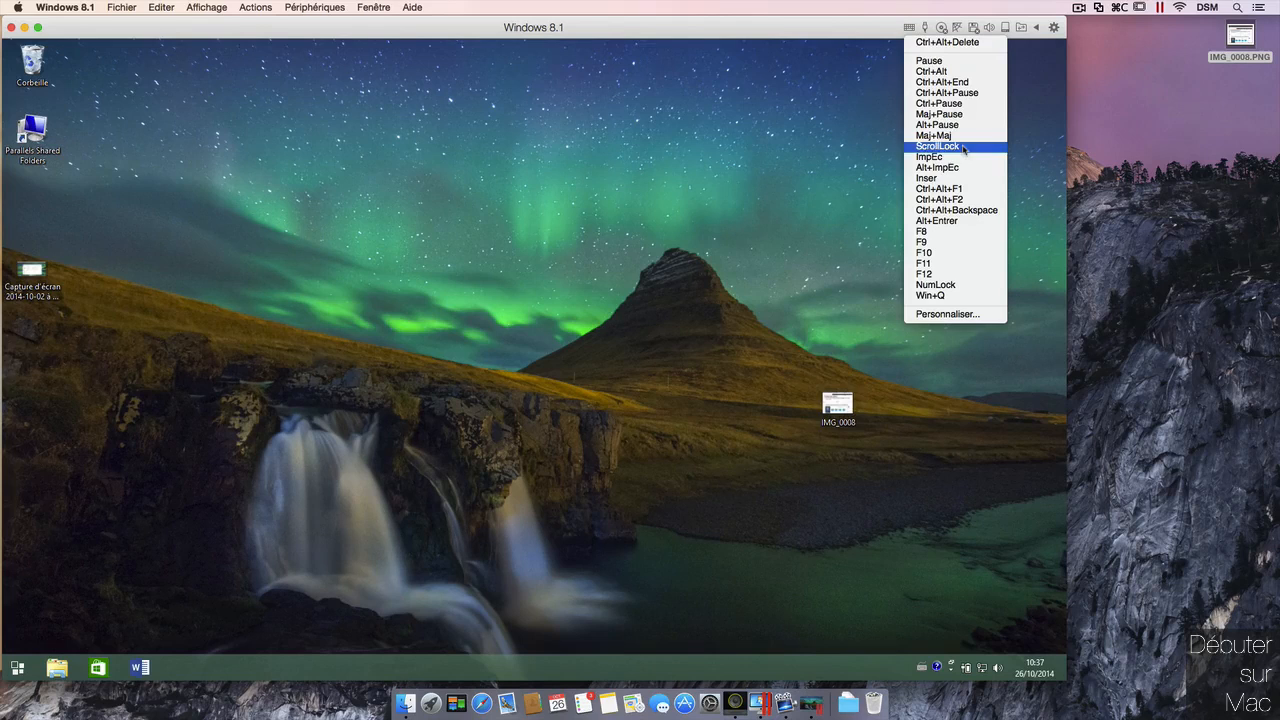
click(870, 52)
click(925, 27)
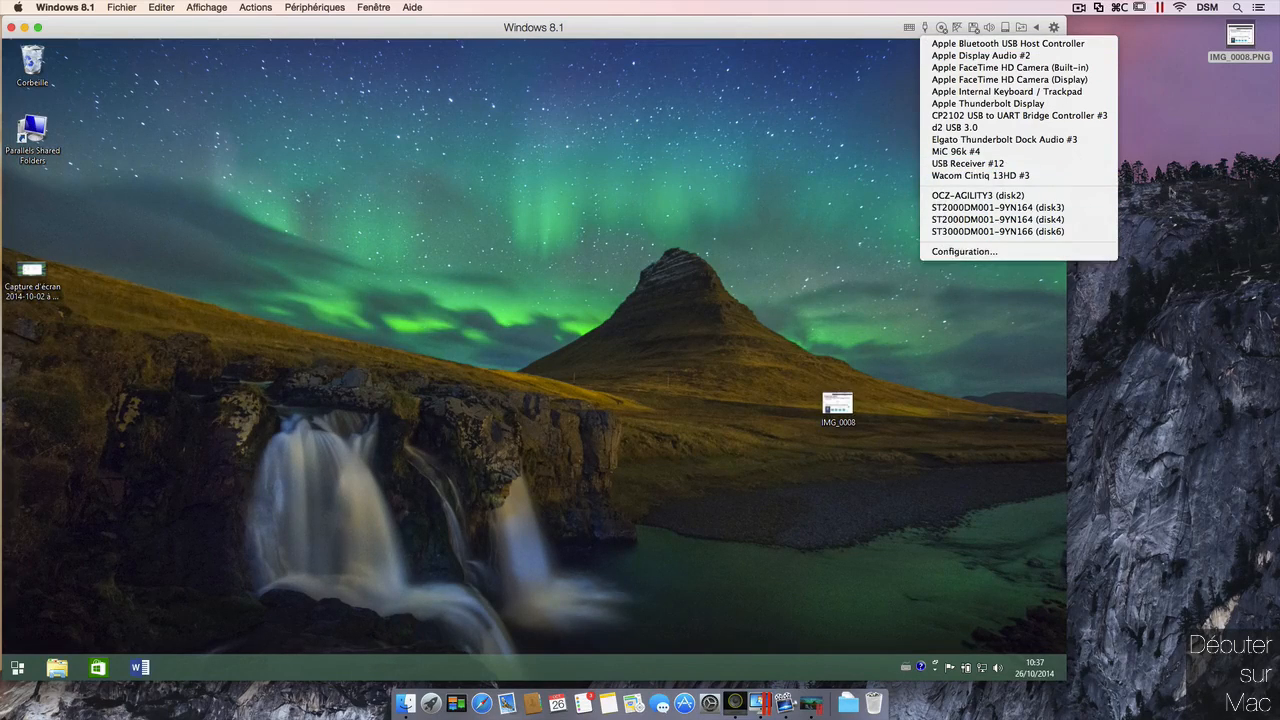
click(1213, 256)
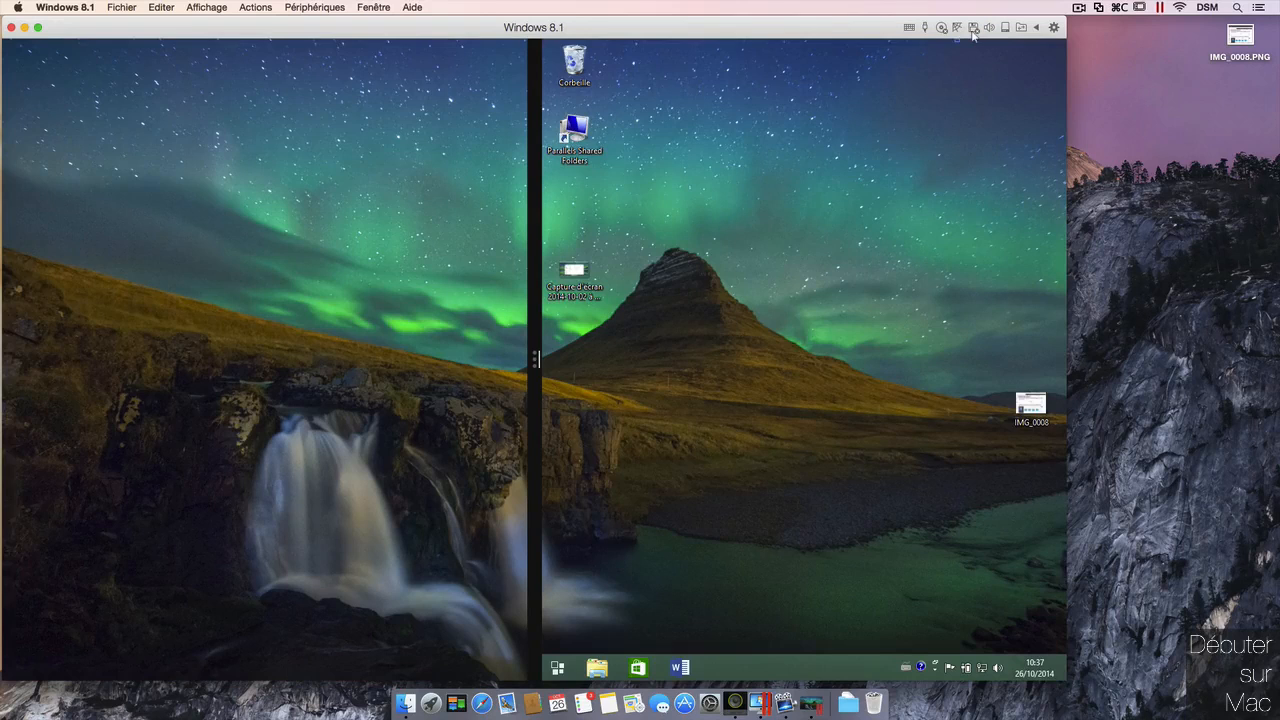
Push the split-screen divider aside to restore the Windows desktop to the window's full width
drag(535, 358, 3, 388)
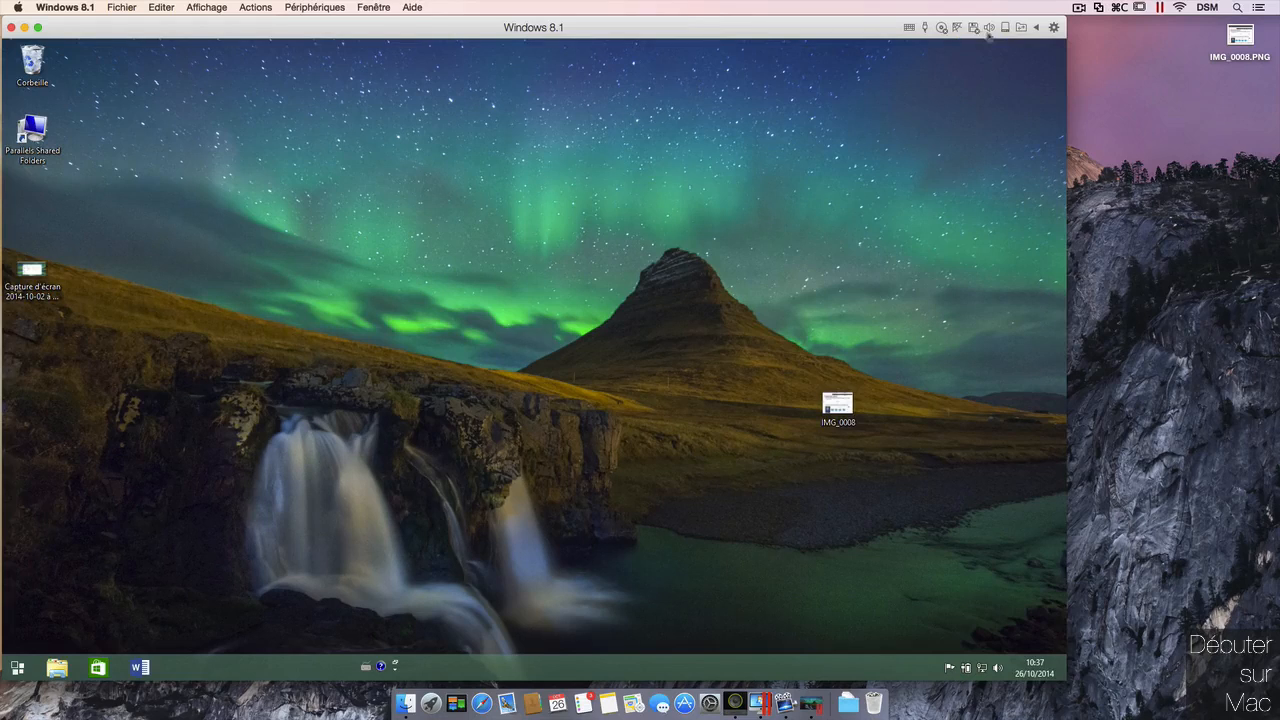
Examine the virtual machine's network modes and the adapters available under Réseau ponté
click(943, 28)
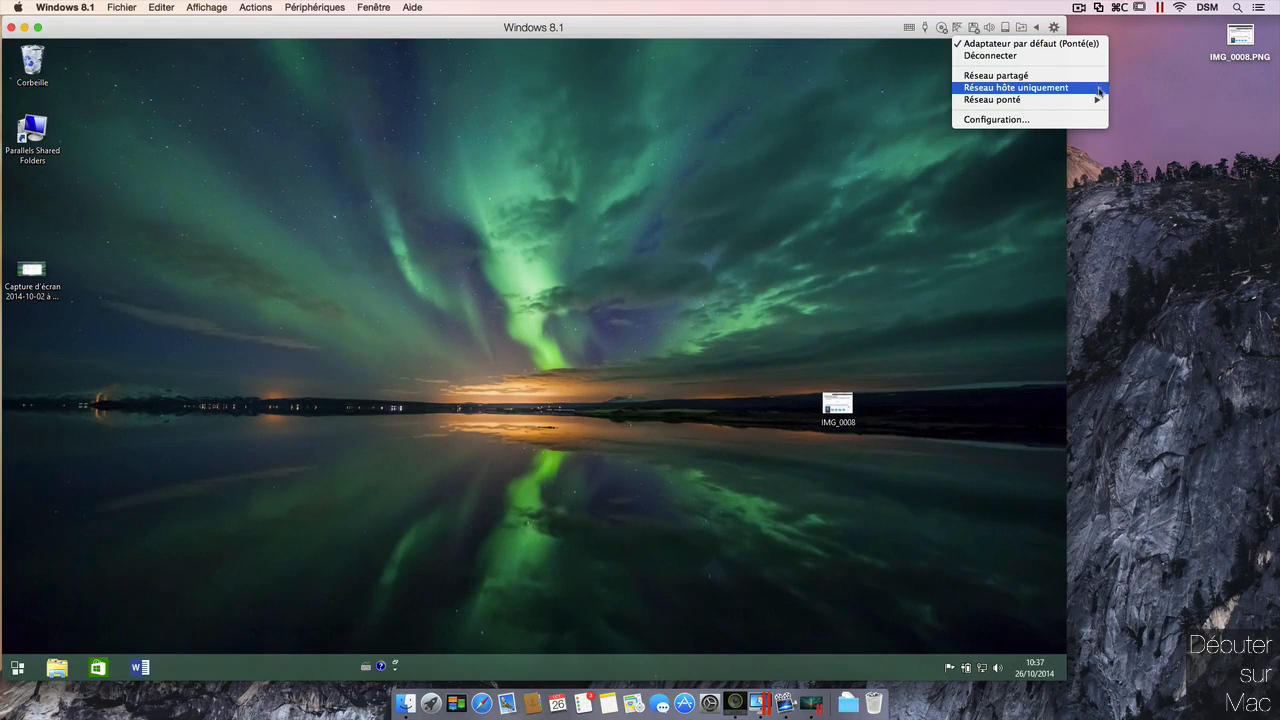
mouse_move(1099, 103)
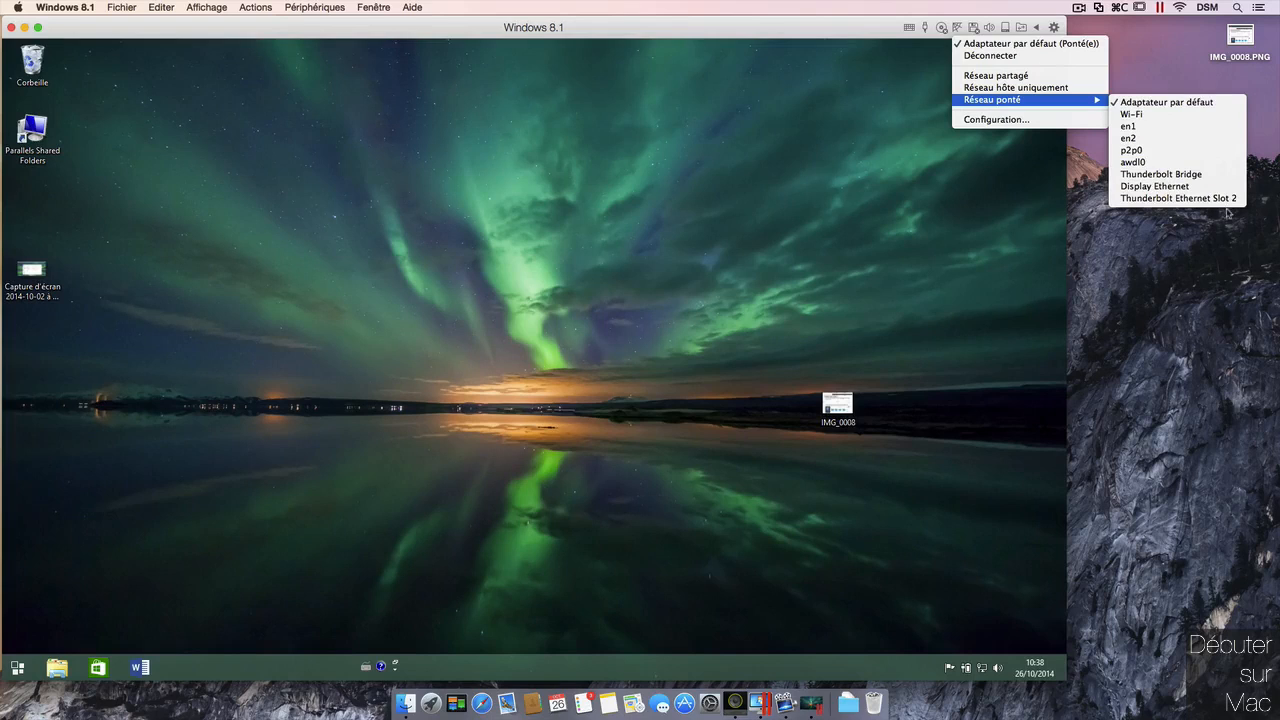
click(1217, 263)
Mute the virtual machine's audio with the Silencieux option
click(989, 28)
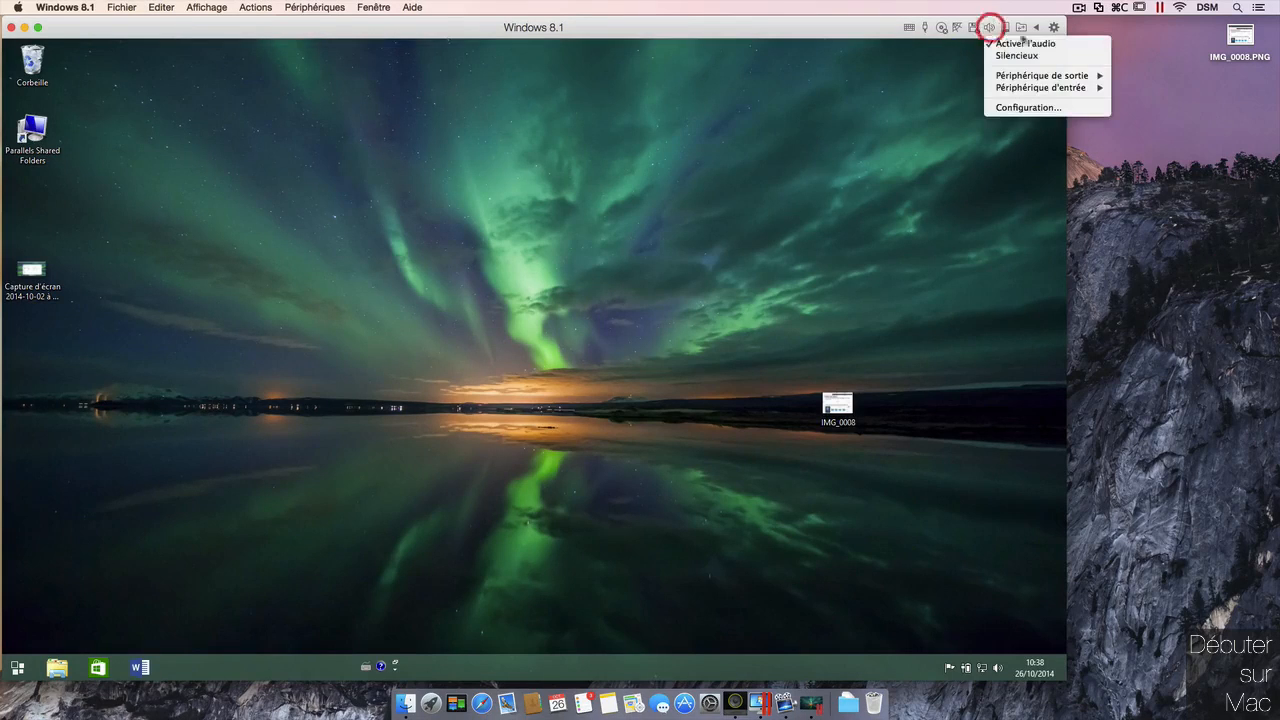
mouse_move(1095, 87)
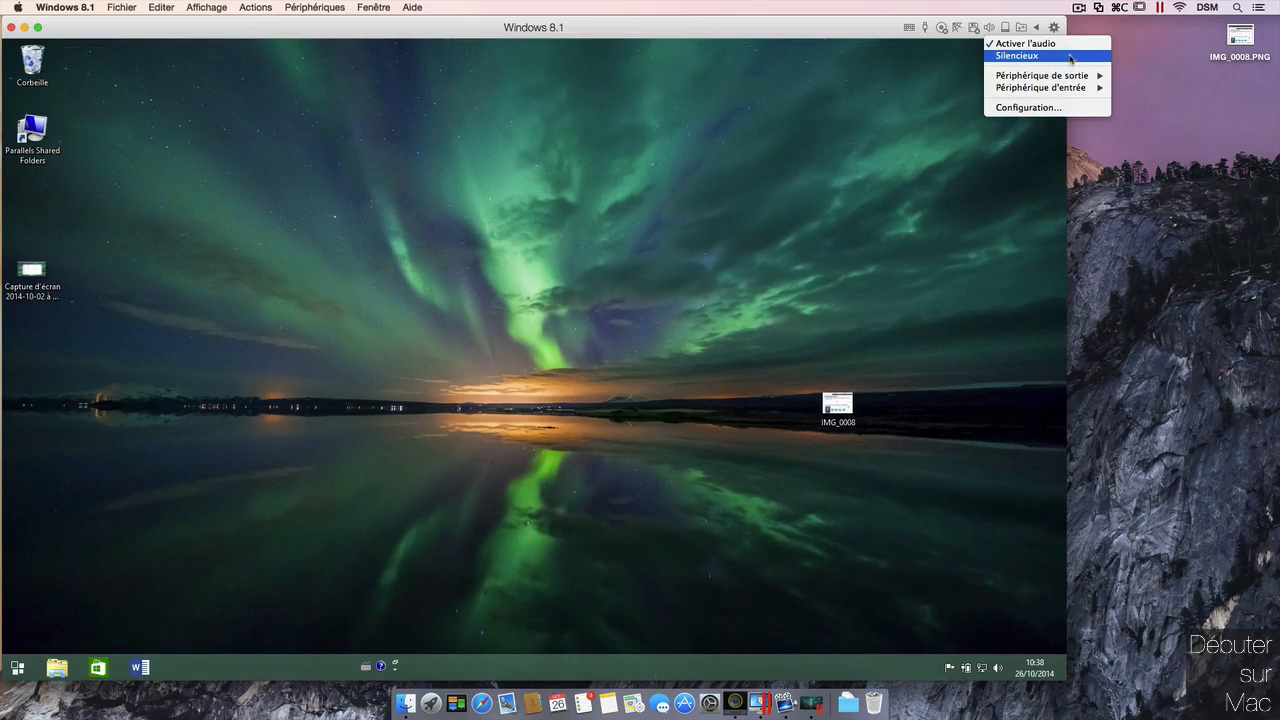
click(1072, 58)
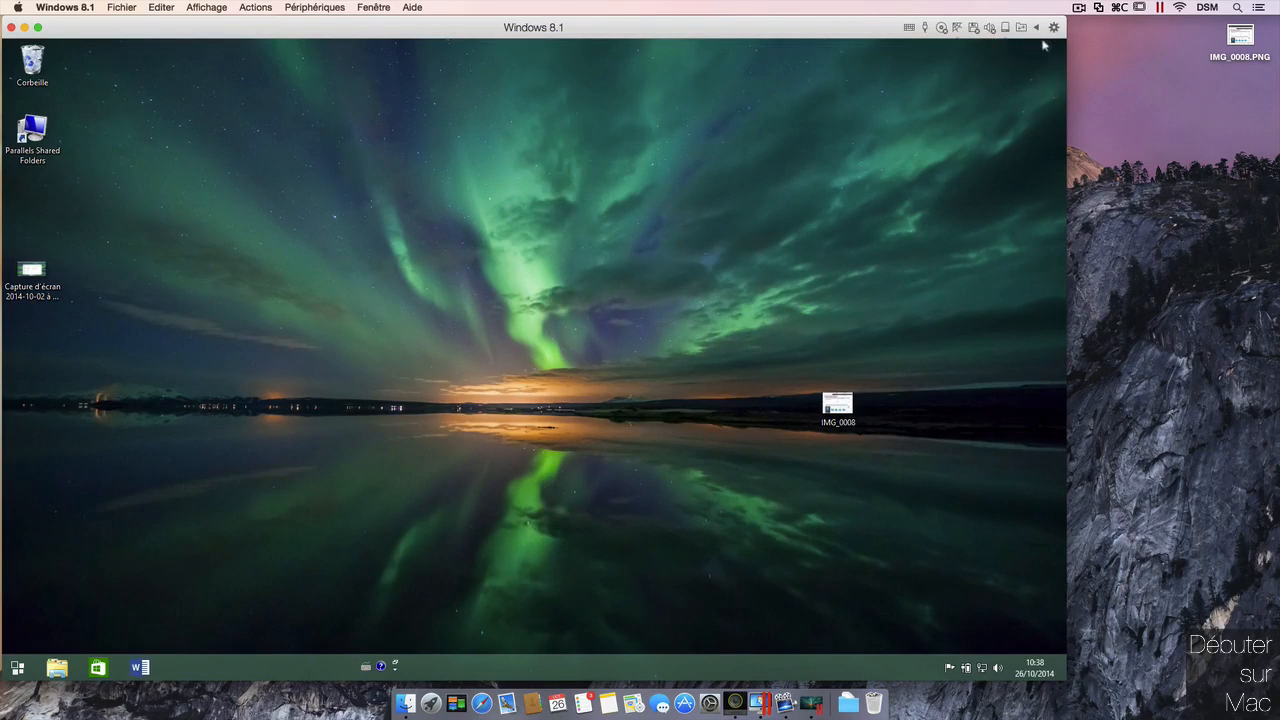
Open the Windows 8.1 configuration window, move it over the Windows desktop and examine the Général settings
click(1051, 30)
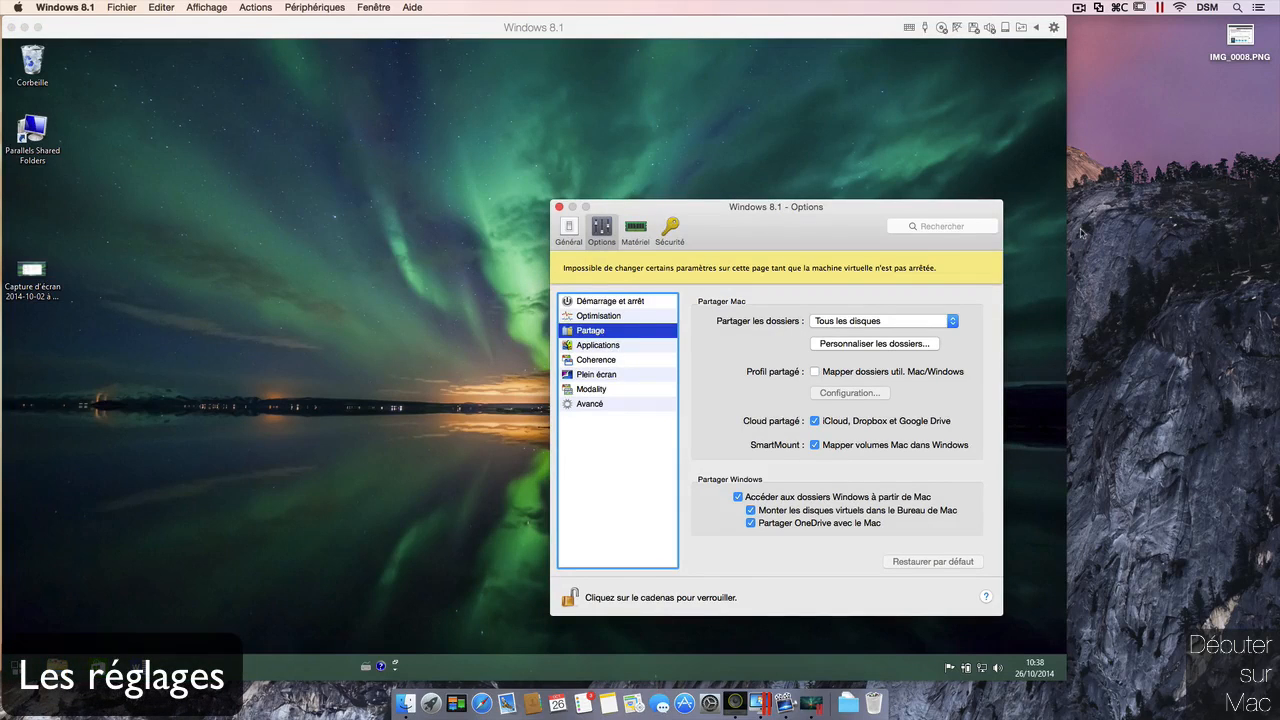
drag(771, 210, 656, 208)
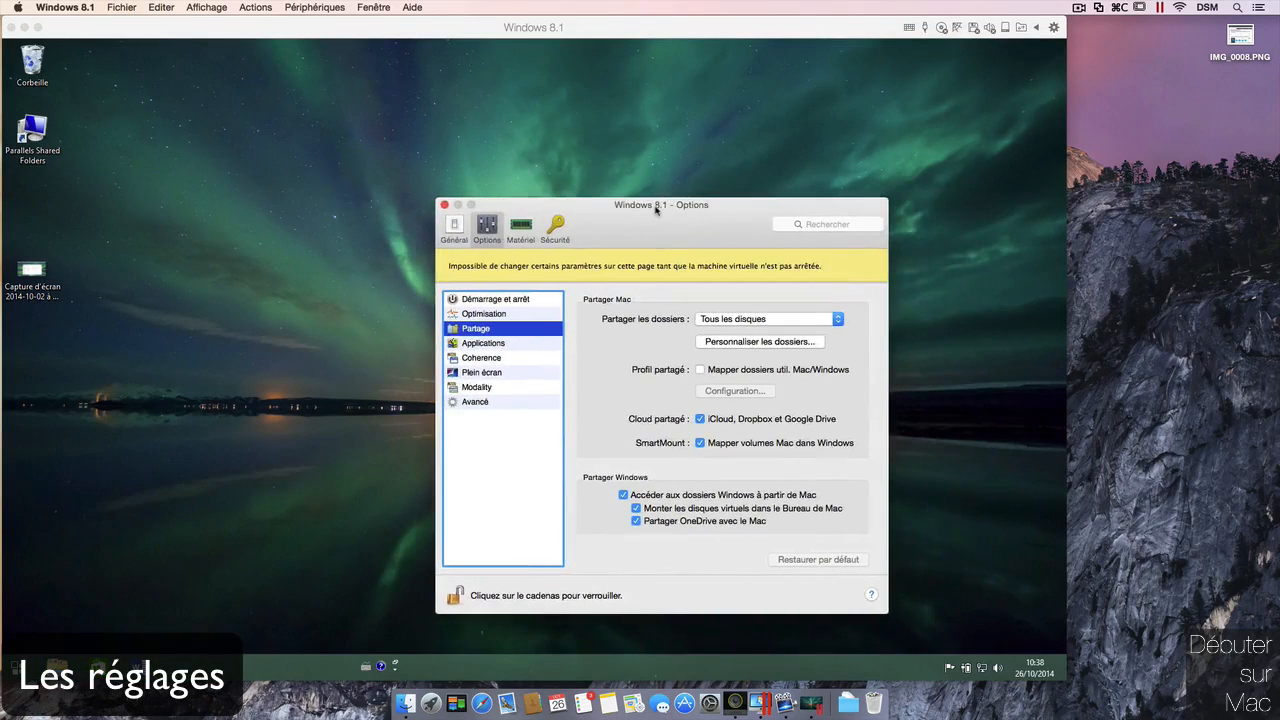
click(454, 228)
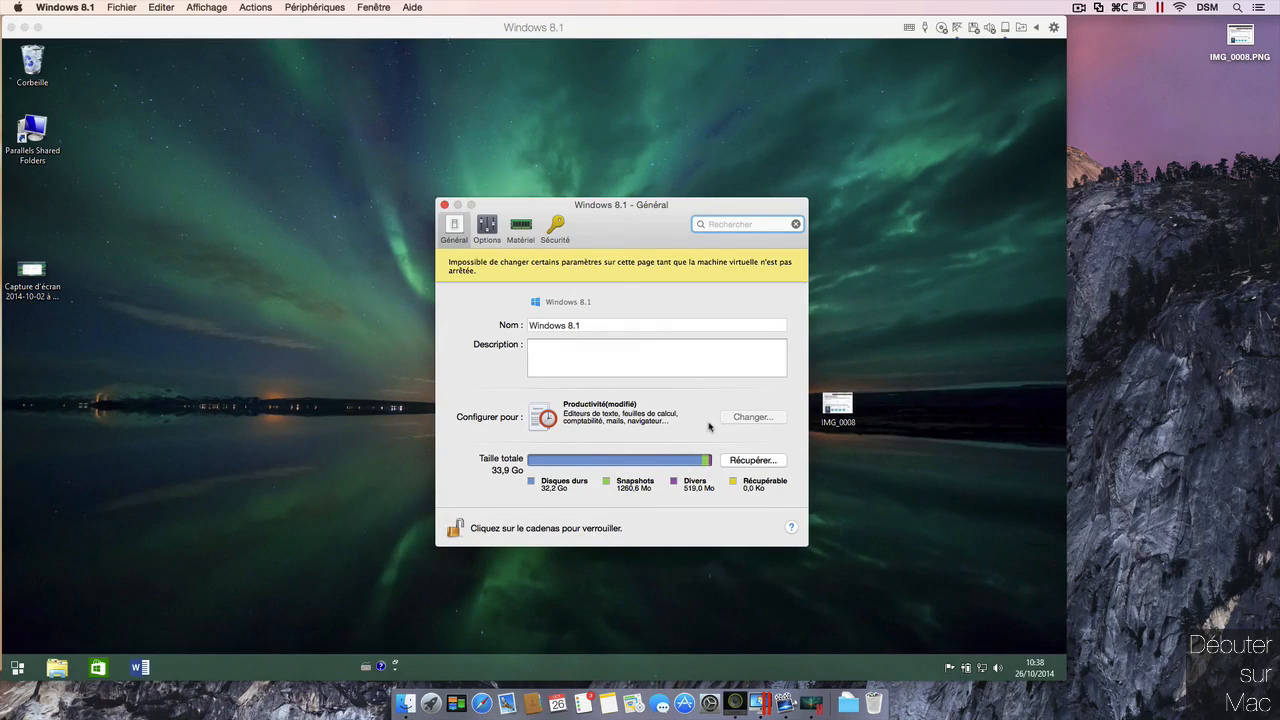
Review the virtual machine's Démarrage et arrêt, Optimisation, Partage and Applications options
click(487, 230)
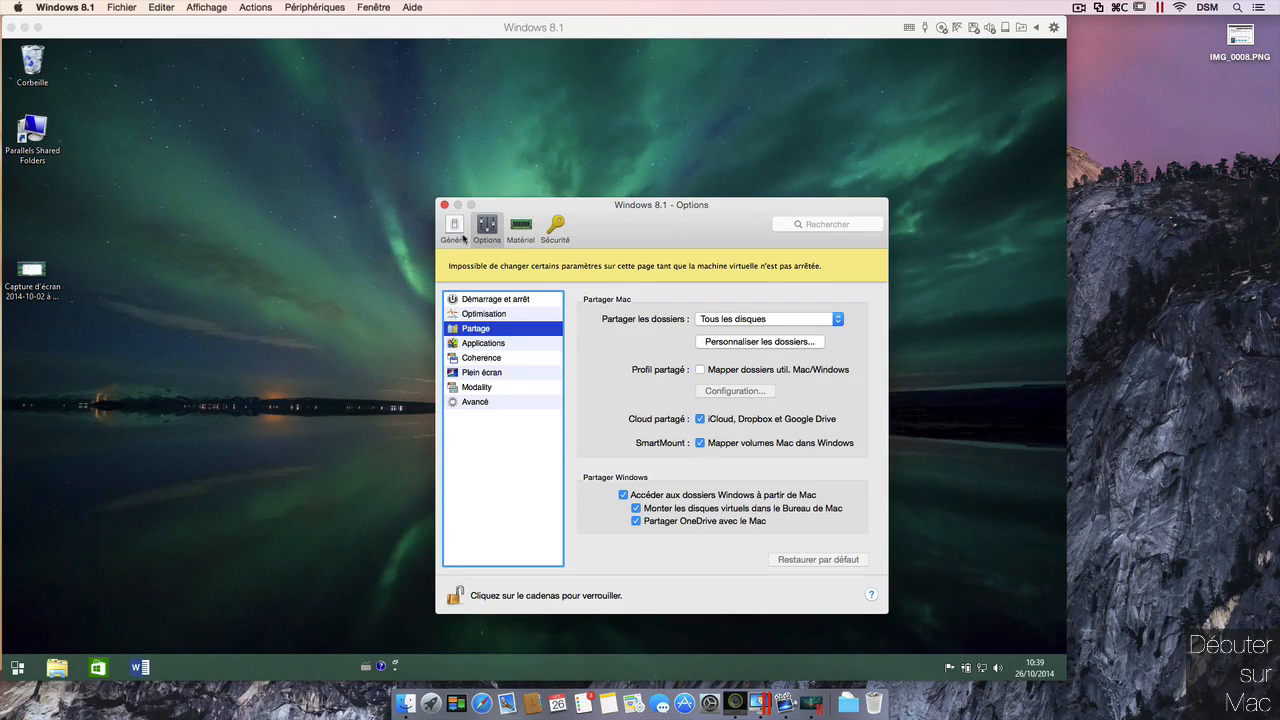
click(522, 300)
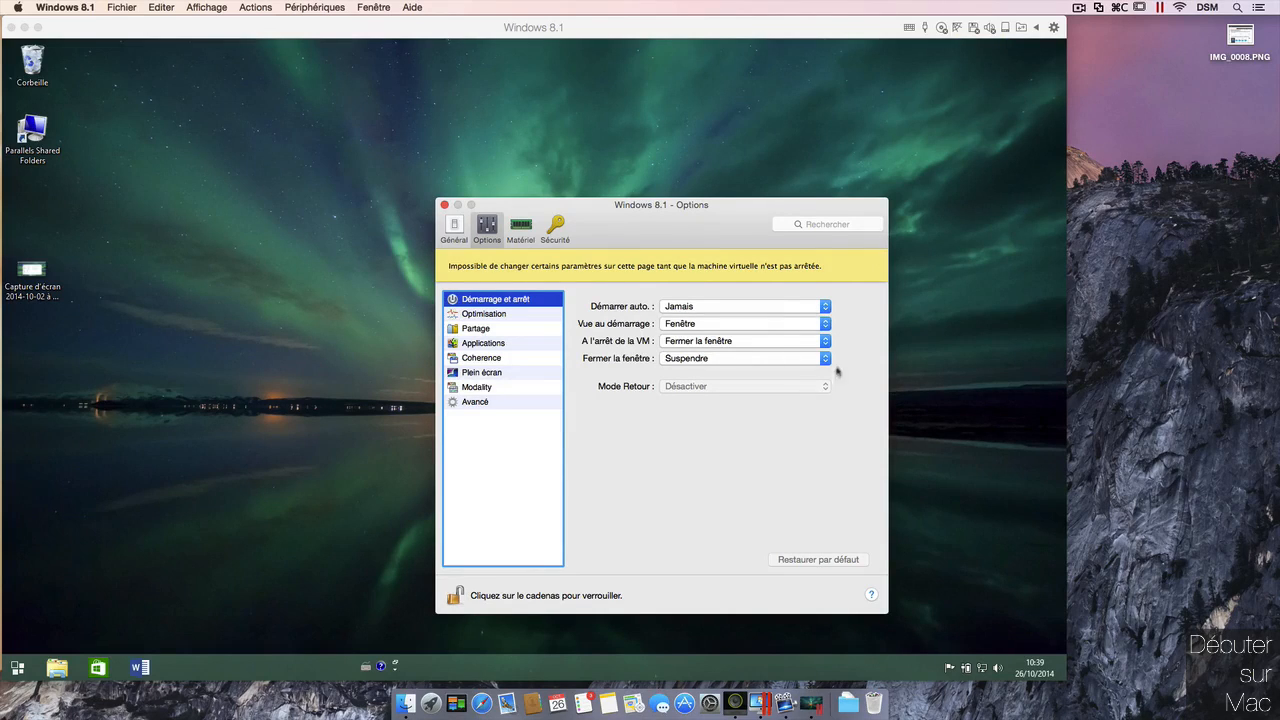
click(532, 316)
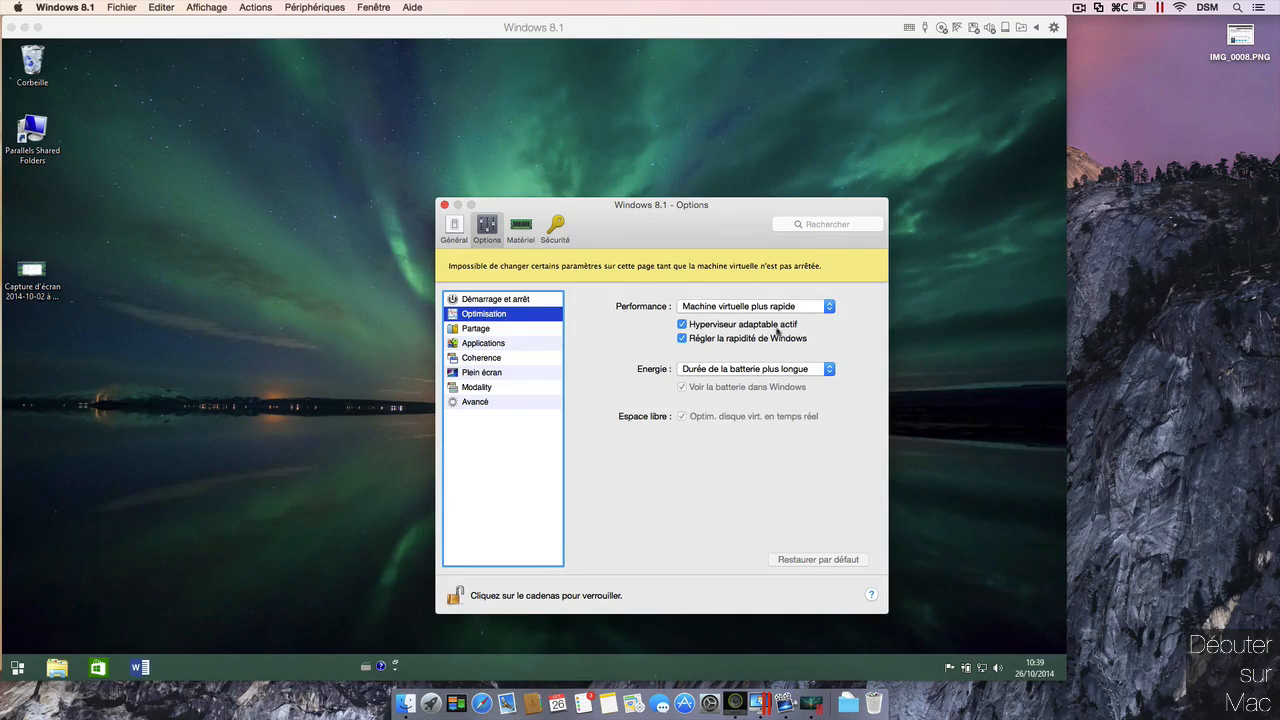
key(Down)
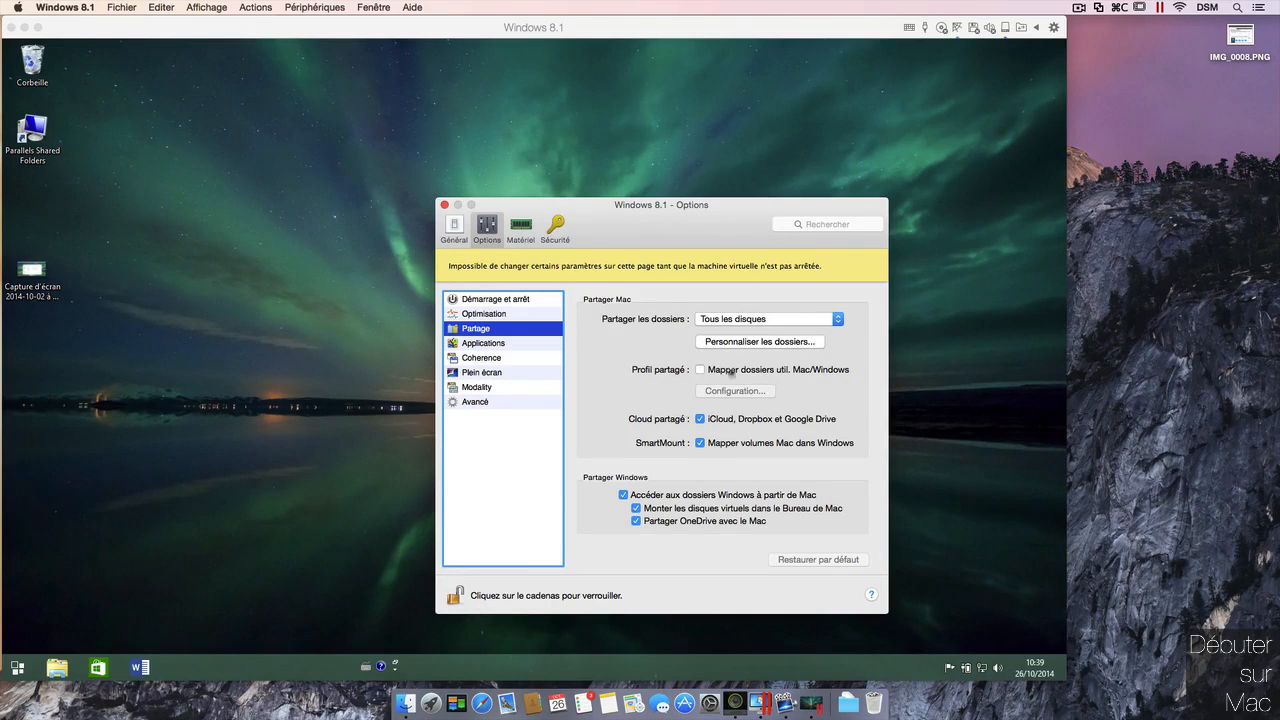
click(490, 343)
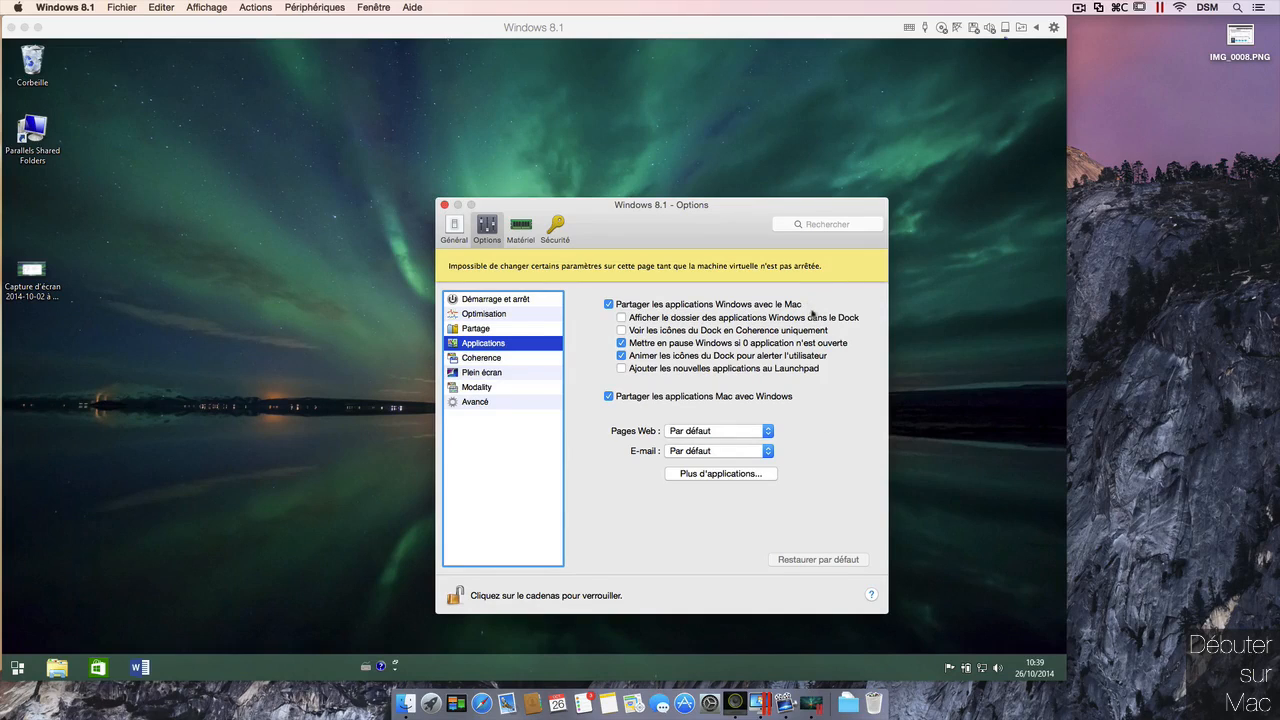
Review the applications offered for opening IMG_0008.PNG from the Mac desktop, and look through the applications in Launchpad
click(1240, 38)
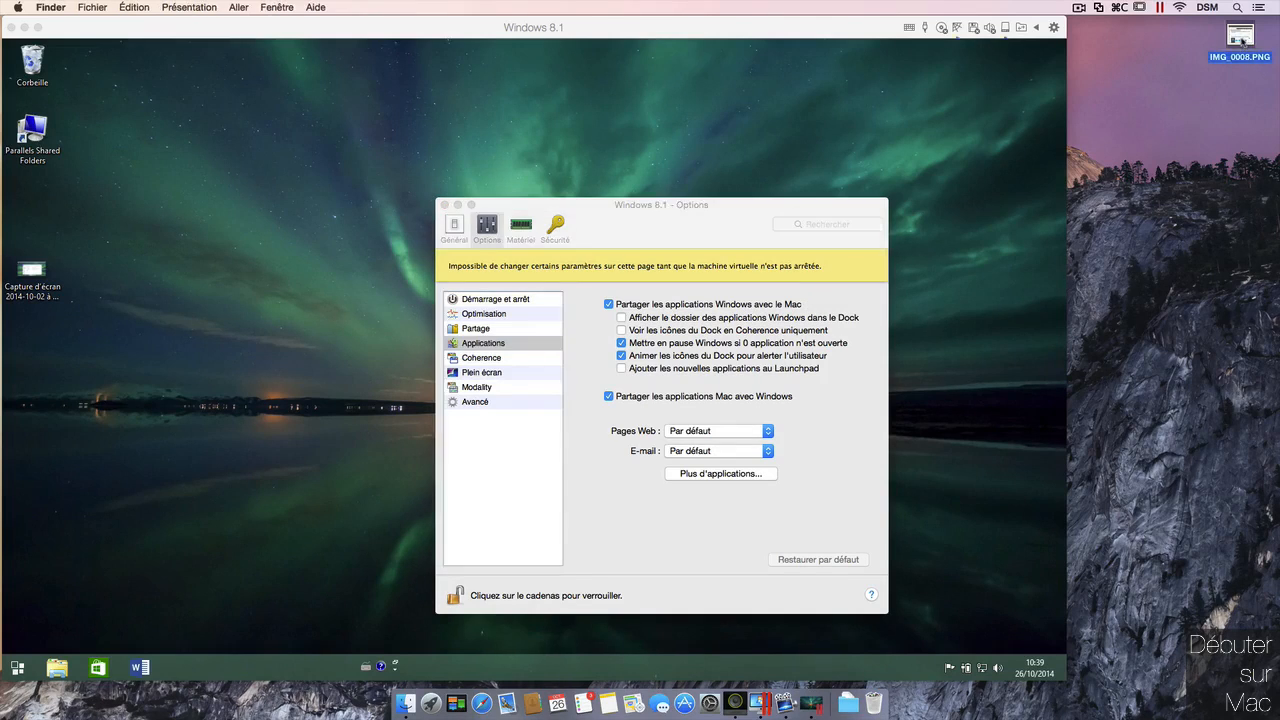
right_click(1240, 38)
mouse_move(1226, 60)
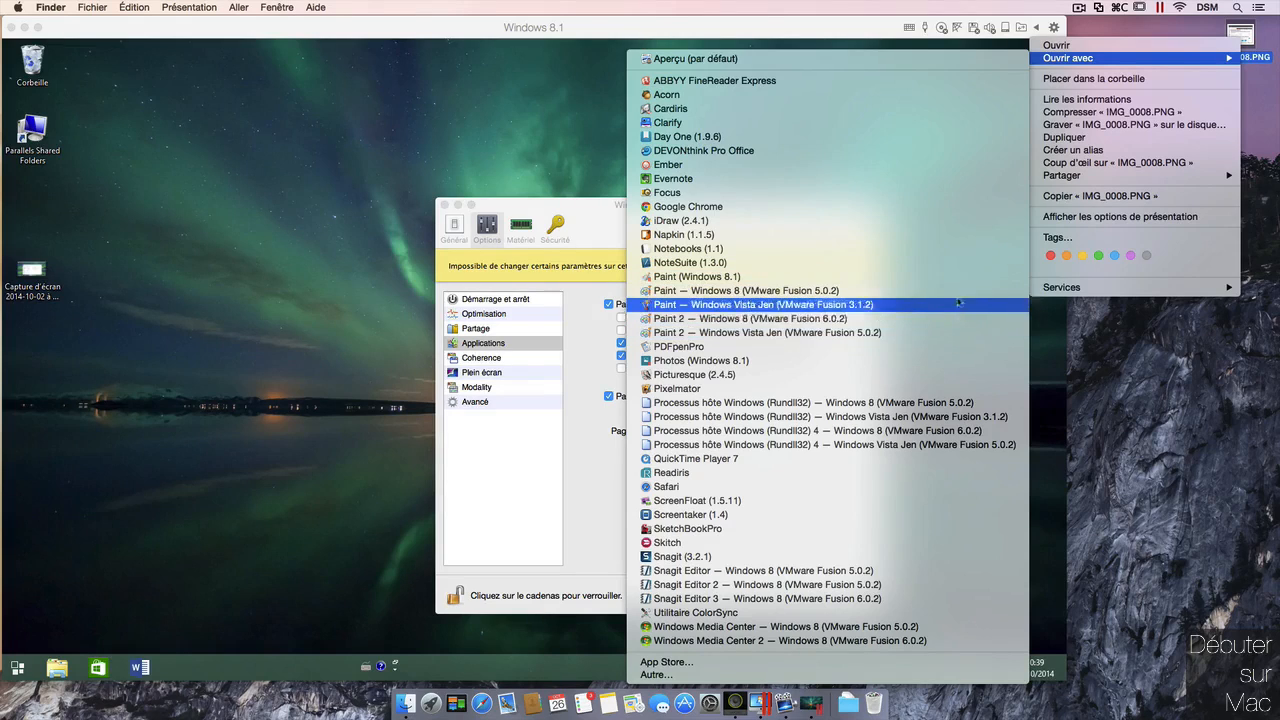
click(832, 333)
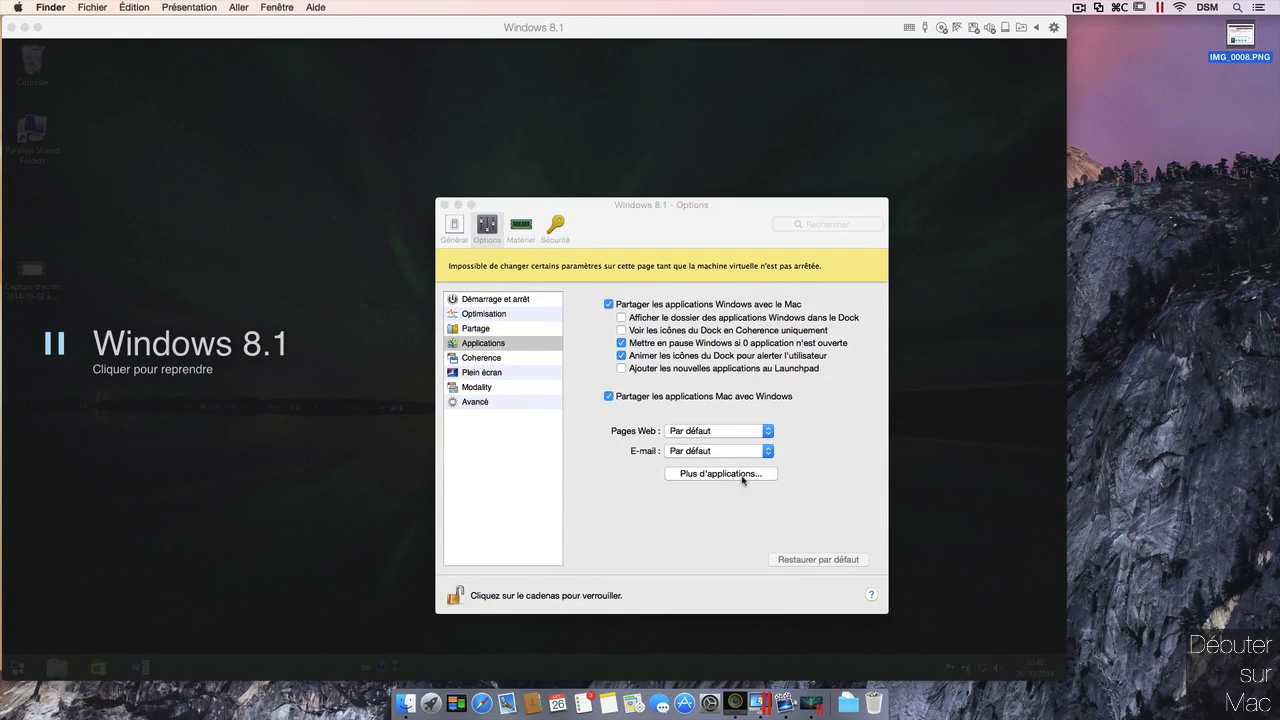
click(431, 703)
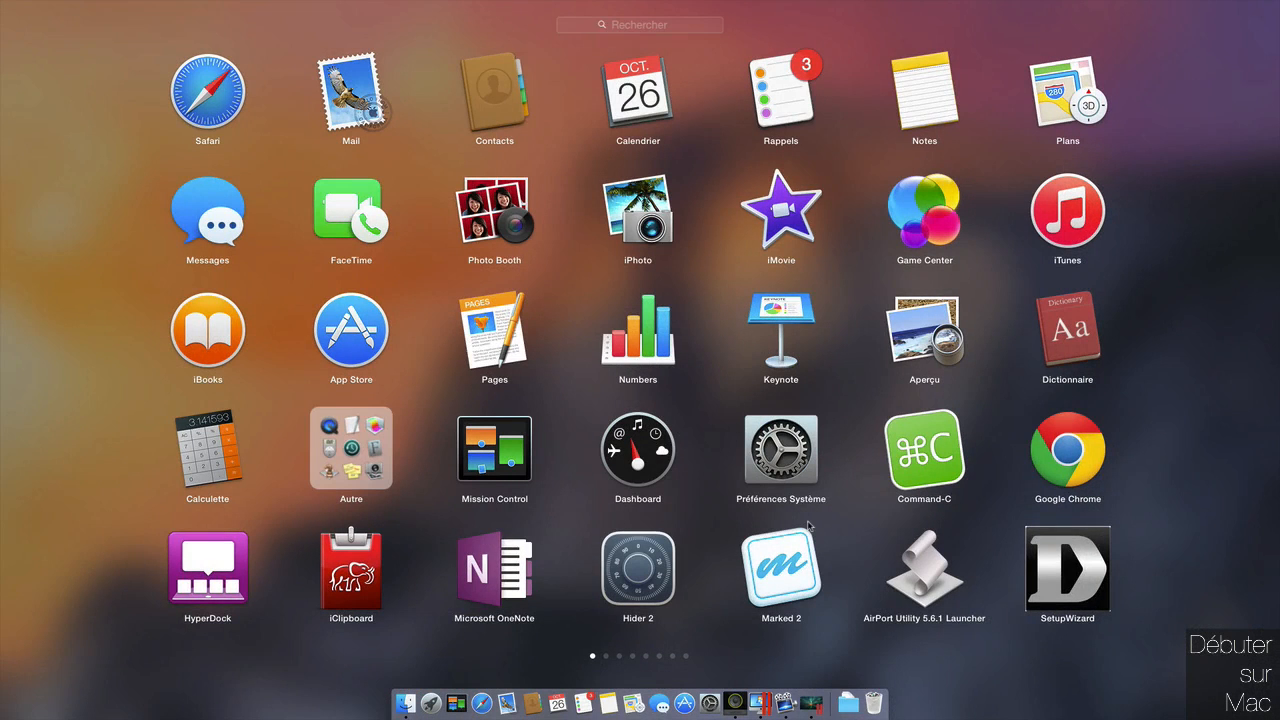
key(Right)
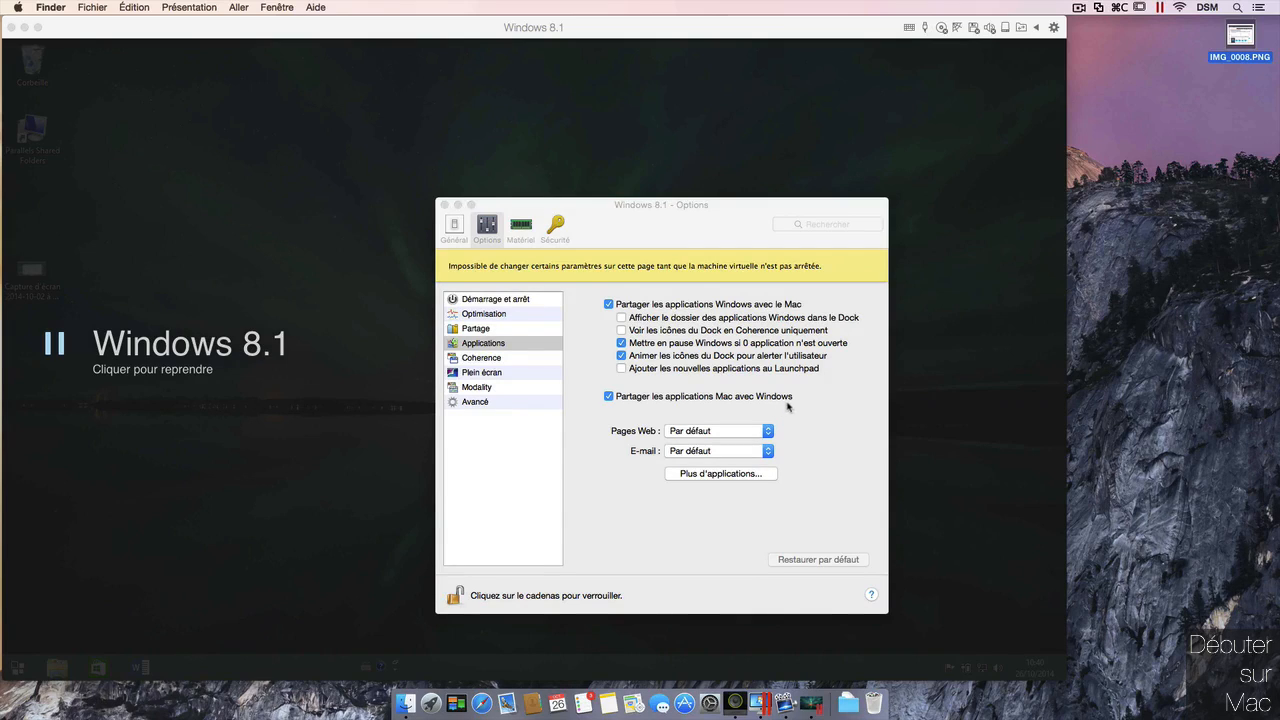
Resume the paused virtual machine and view the IMG_0008 image from the Windows desktop using Ouvrir sur Mac, closing it when done
click(122, 346)
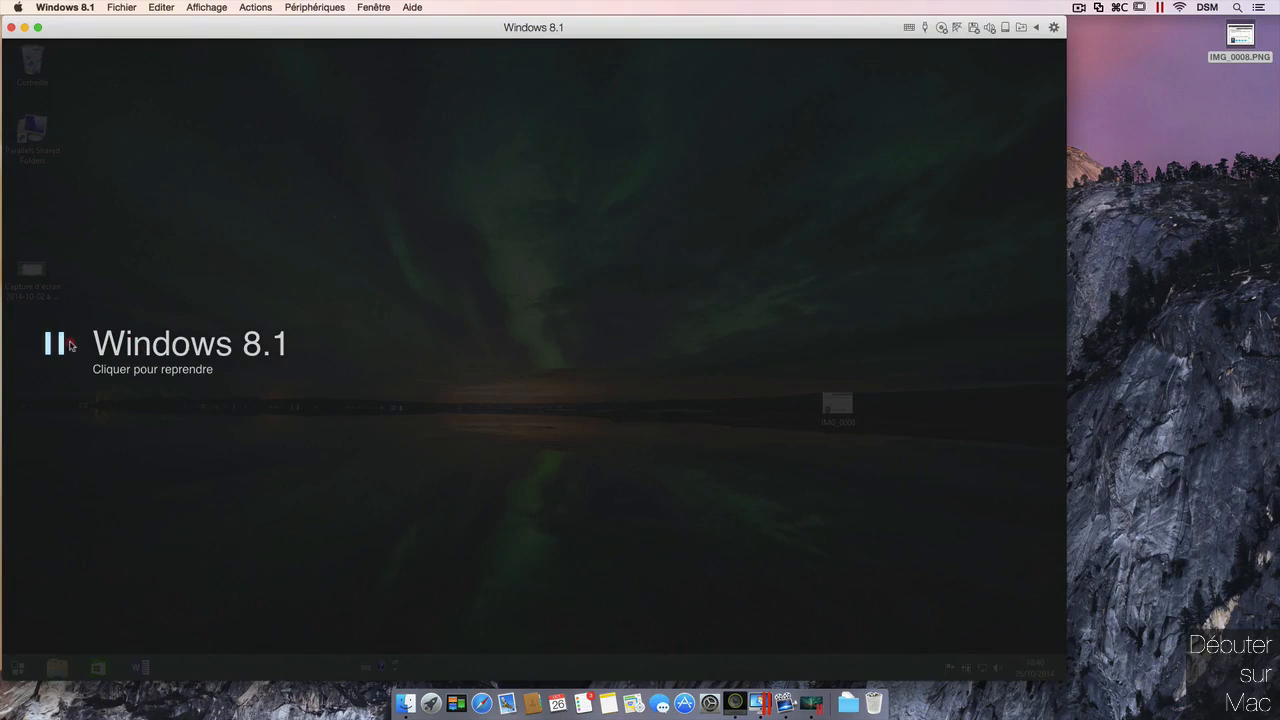
click(50, 344)
right_click(843, 402)
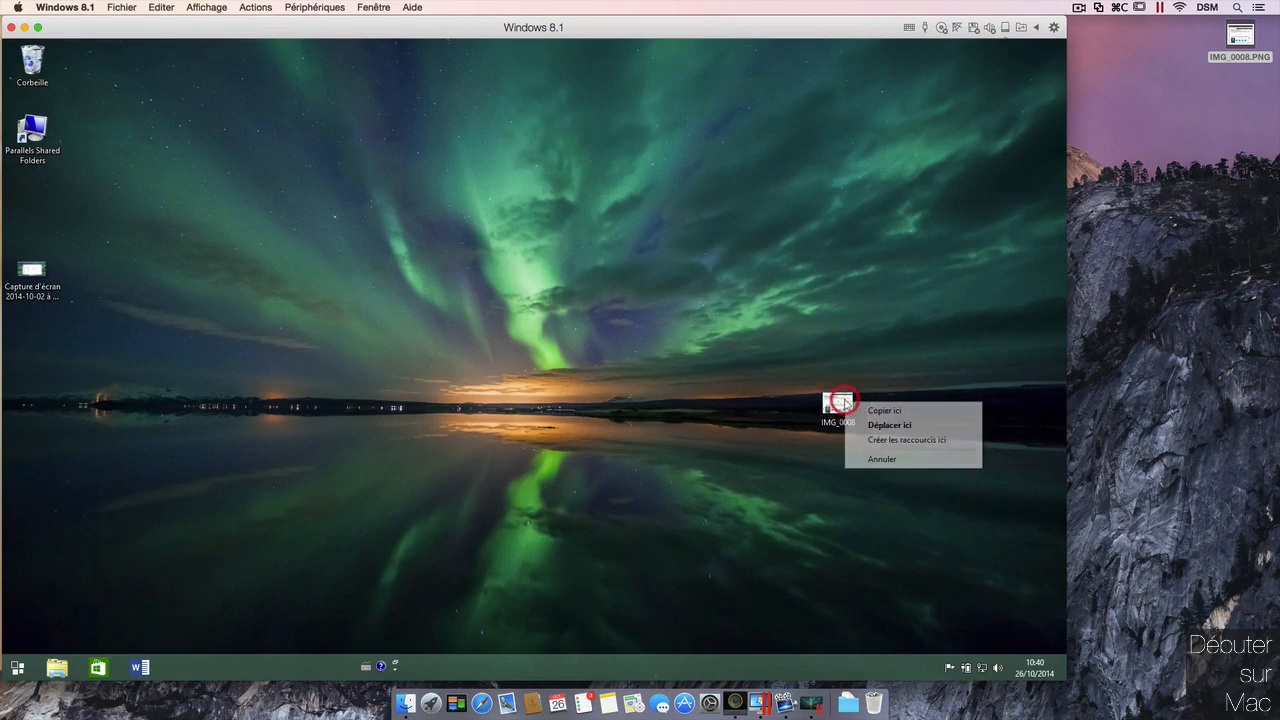
click(900, 344)
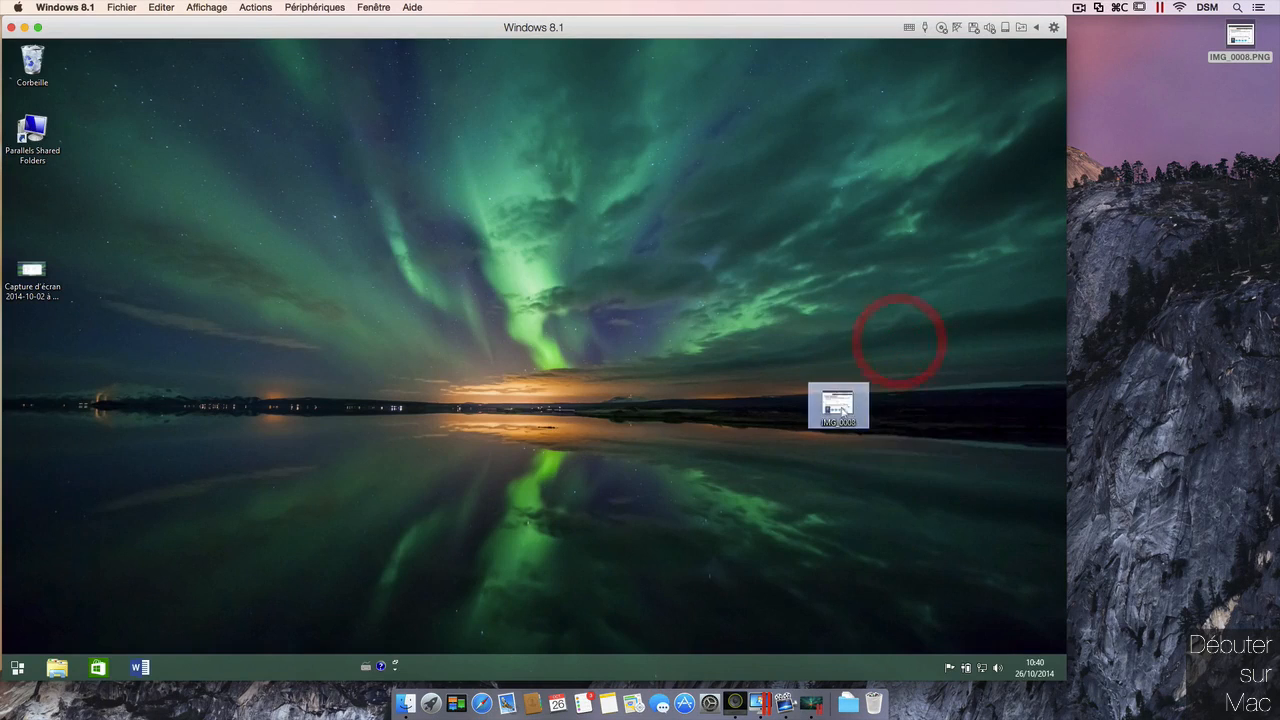
right_click(843, 408)
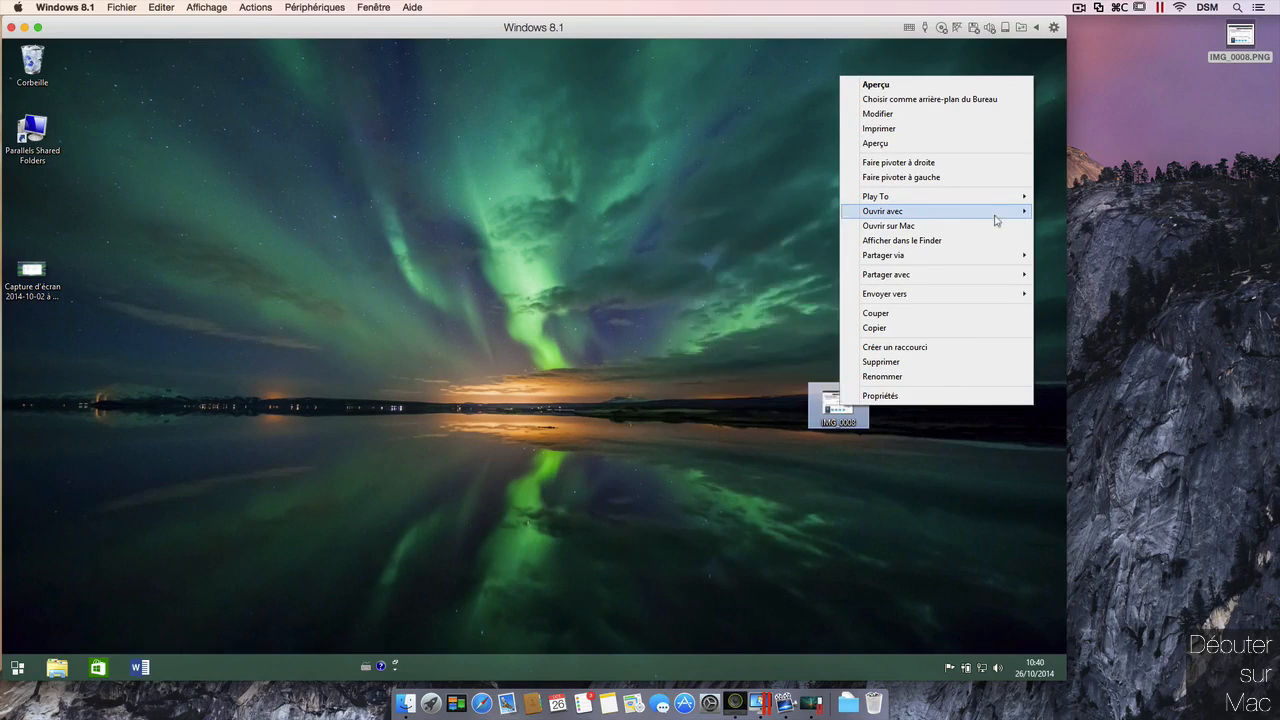
mouse_move(998, 219)
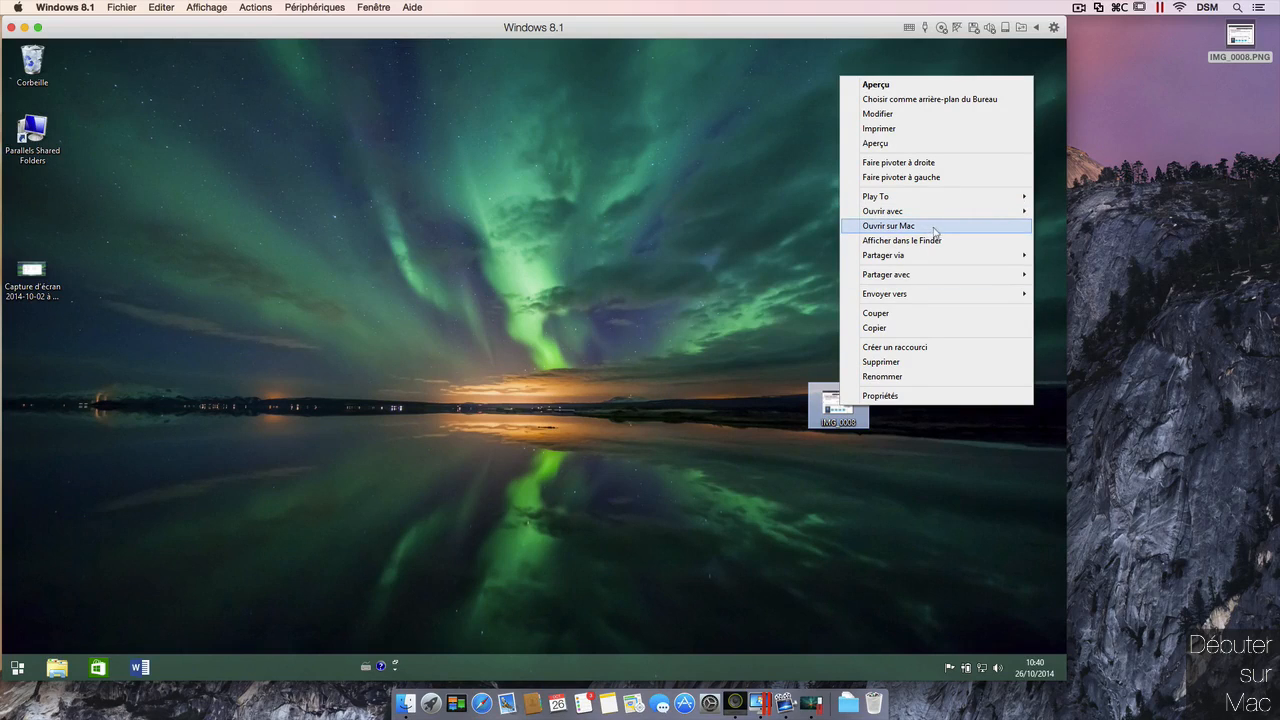
click(931, 228)
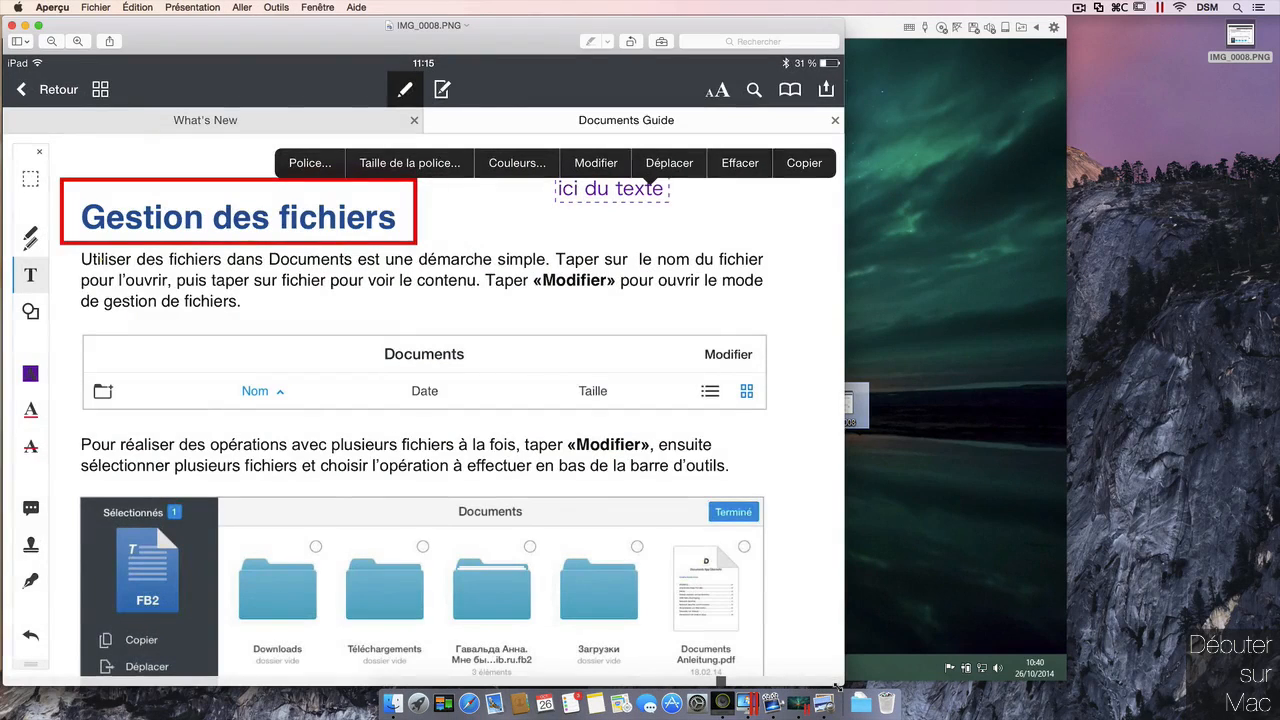
click(16, 25)
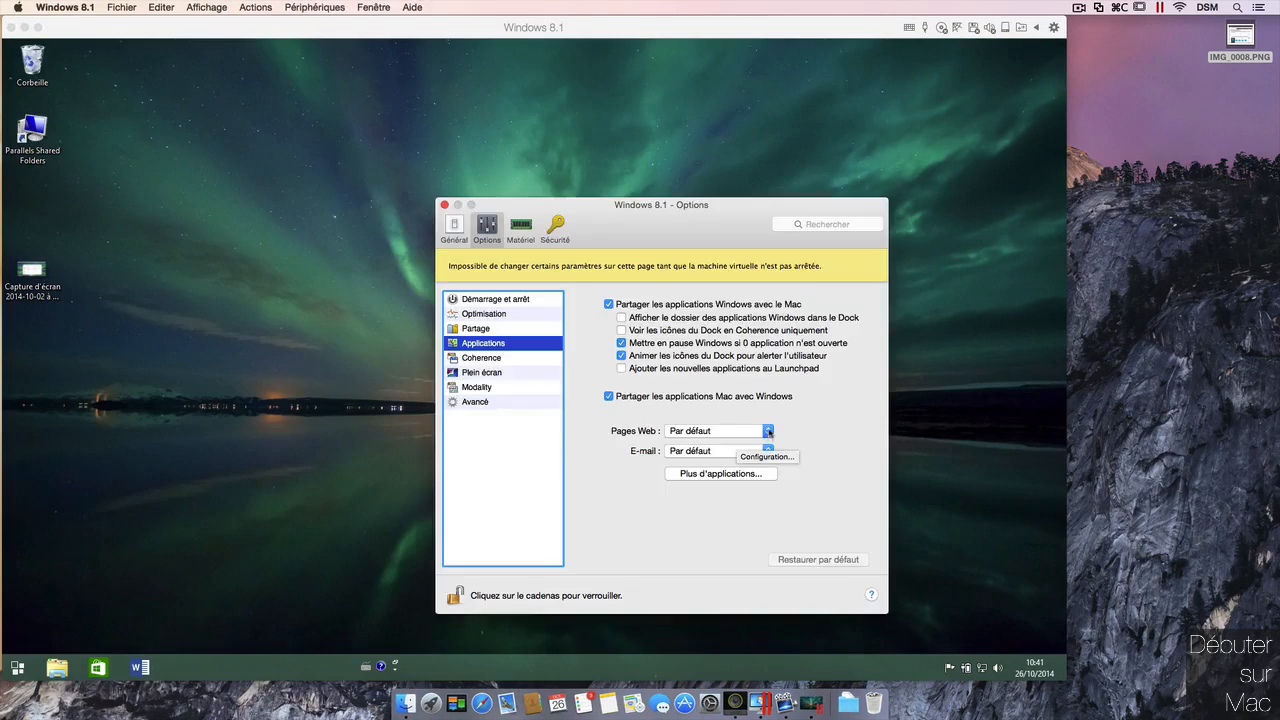
Examine the choices for opening web pages, e-mail and other link types on Windows or Mac, leaving the settings as they are
click(770, 433)
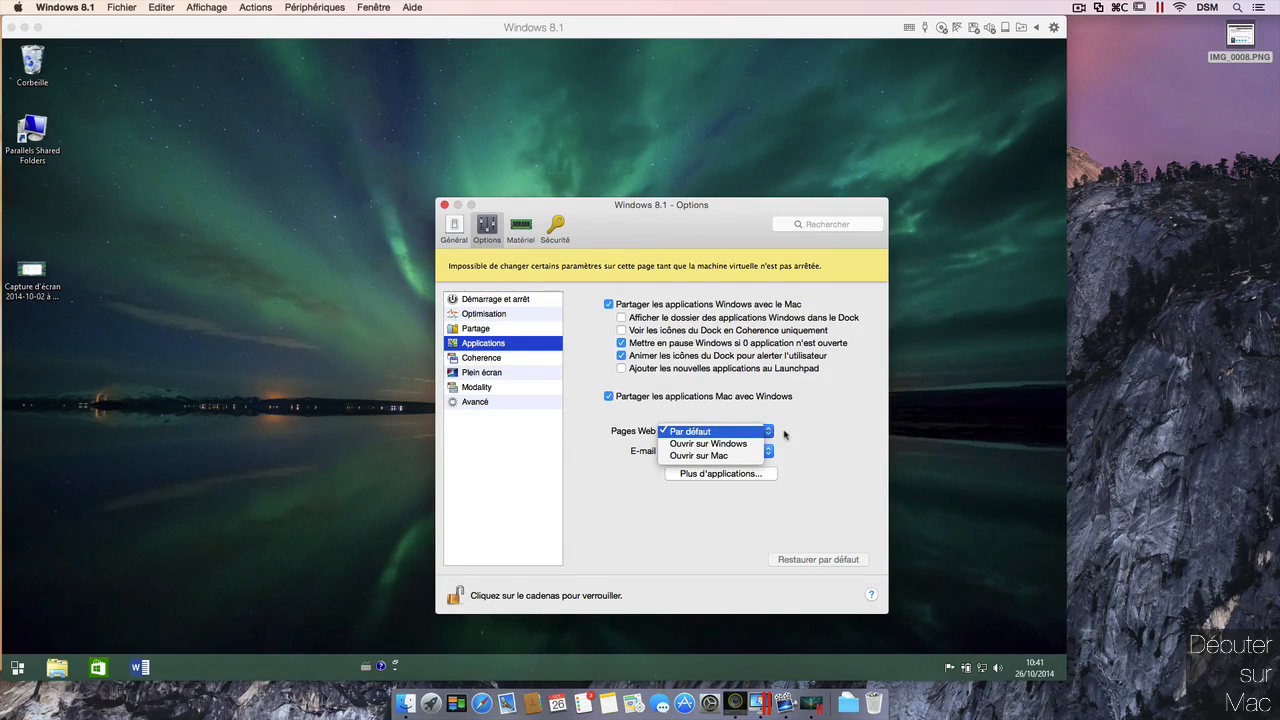
click(781, 432)
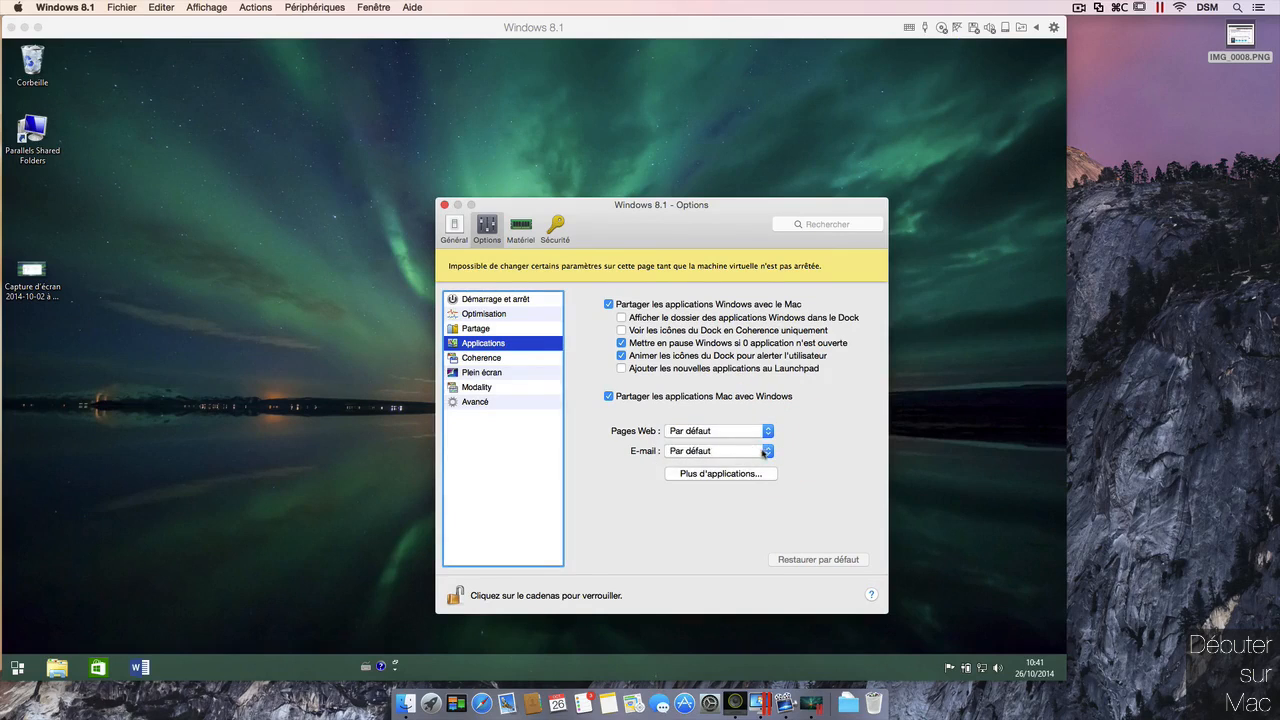
click(765, 452)
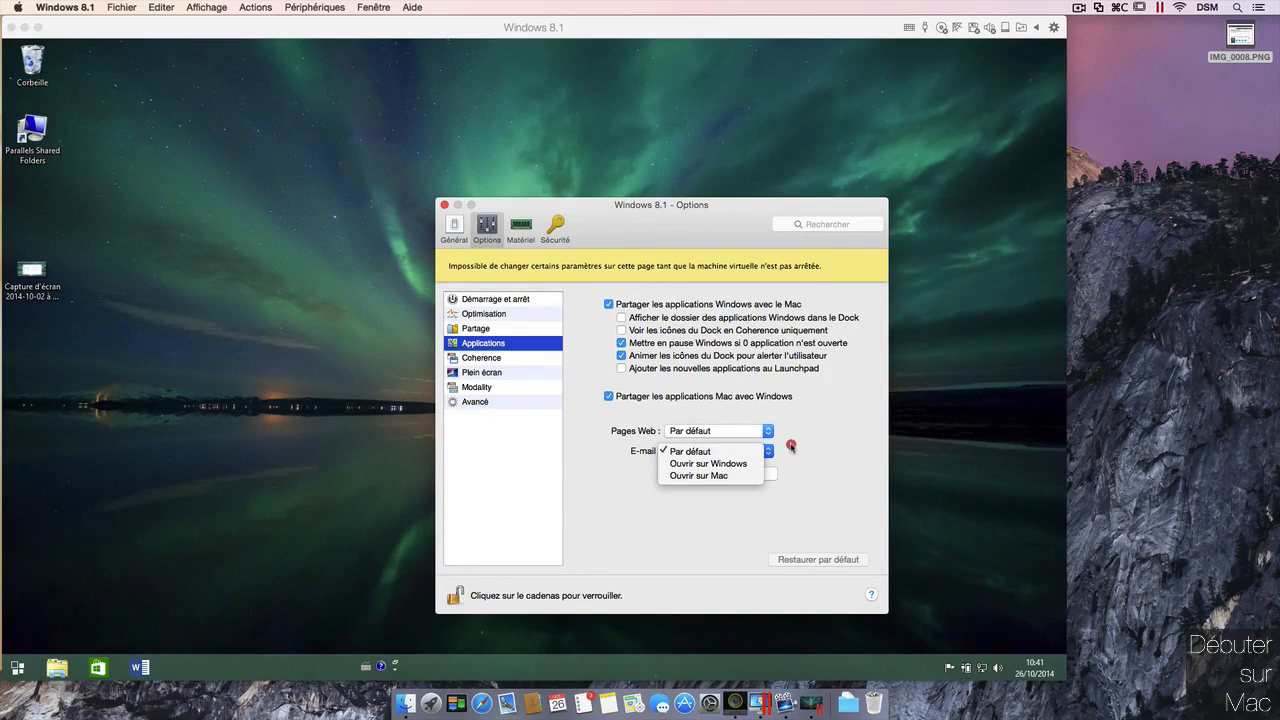
click(791, 446)
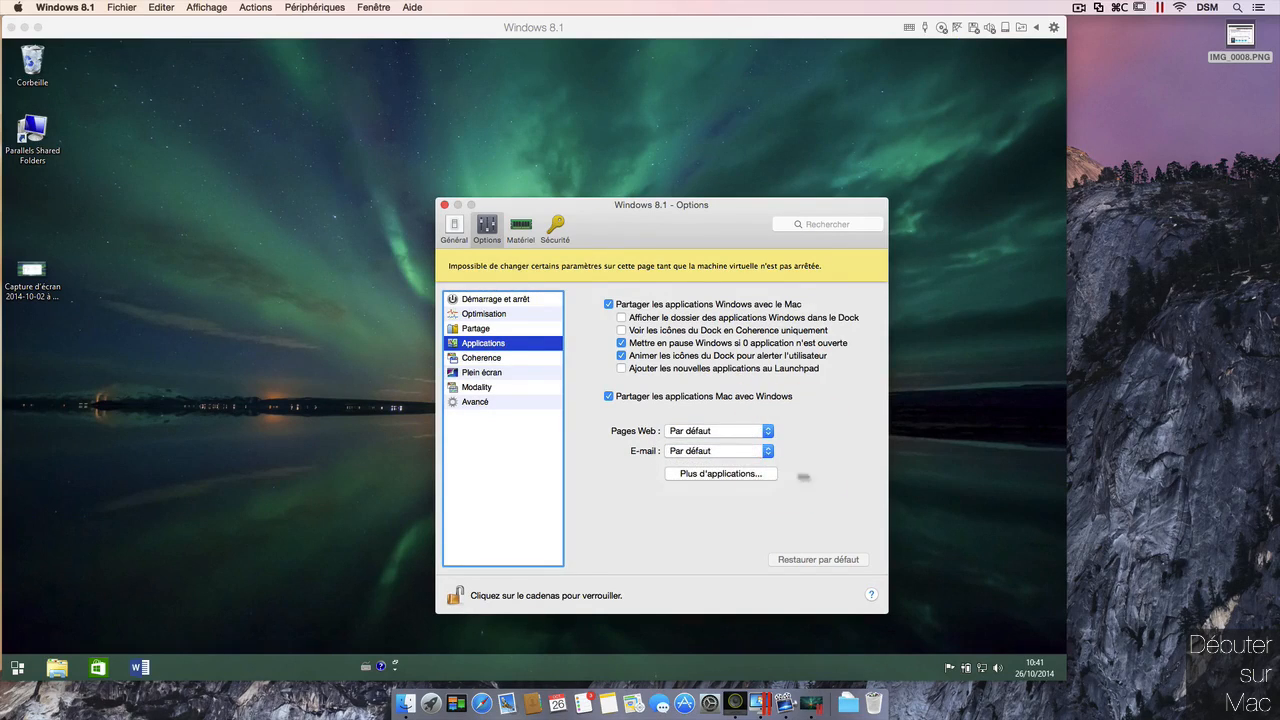
click(746, 476)
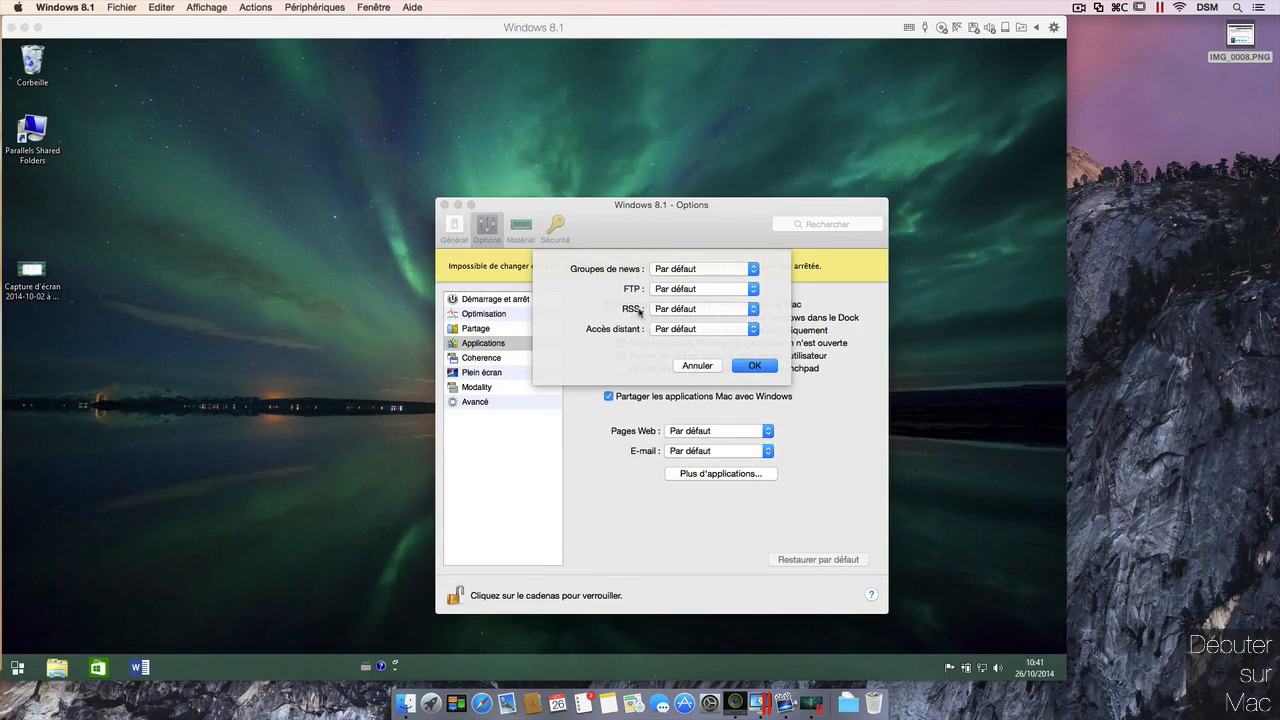
click(697, 365)
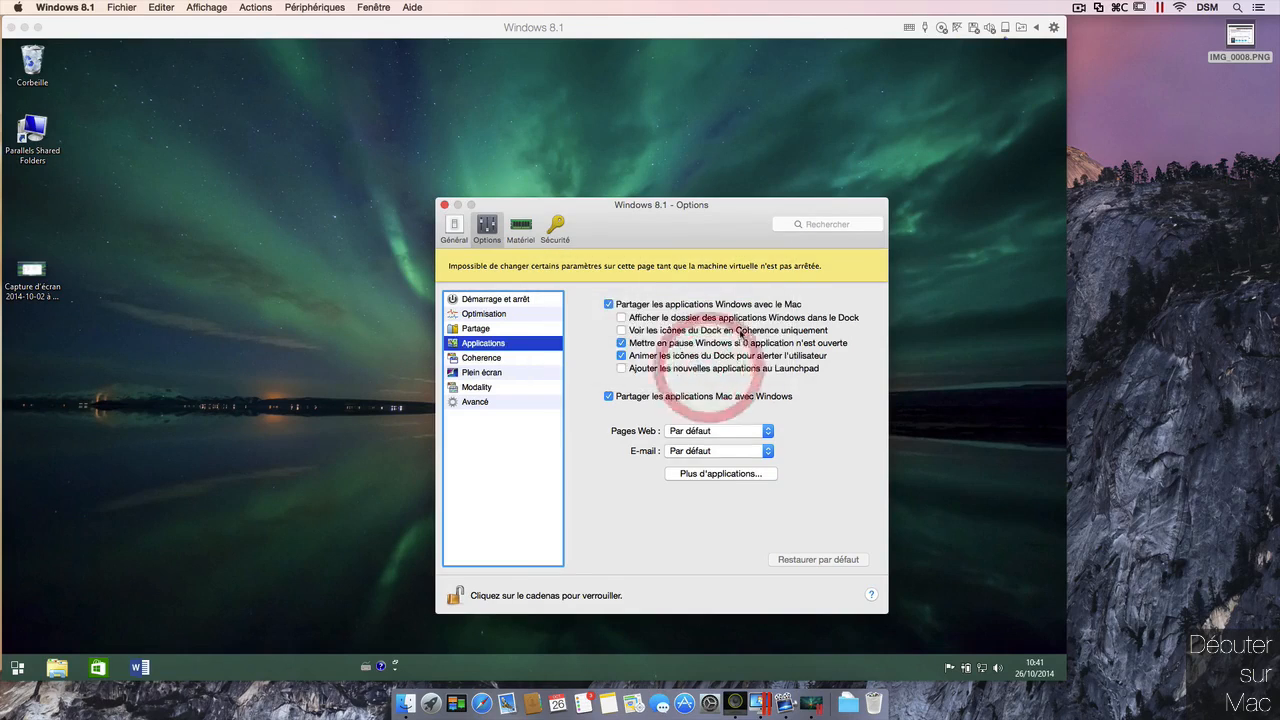
Review the Coherence and Plein écran options, including the Adapter à l'écran choices, and close the configuration window
click(490, 357)
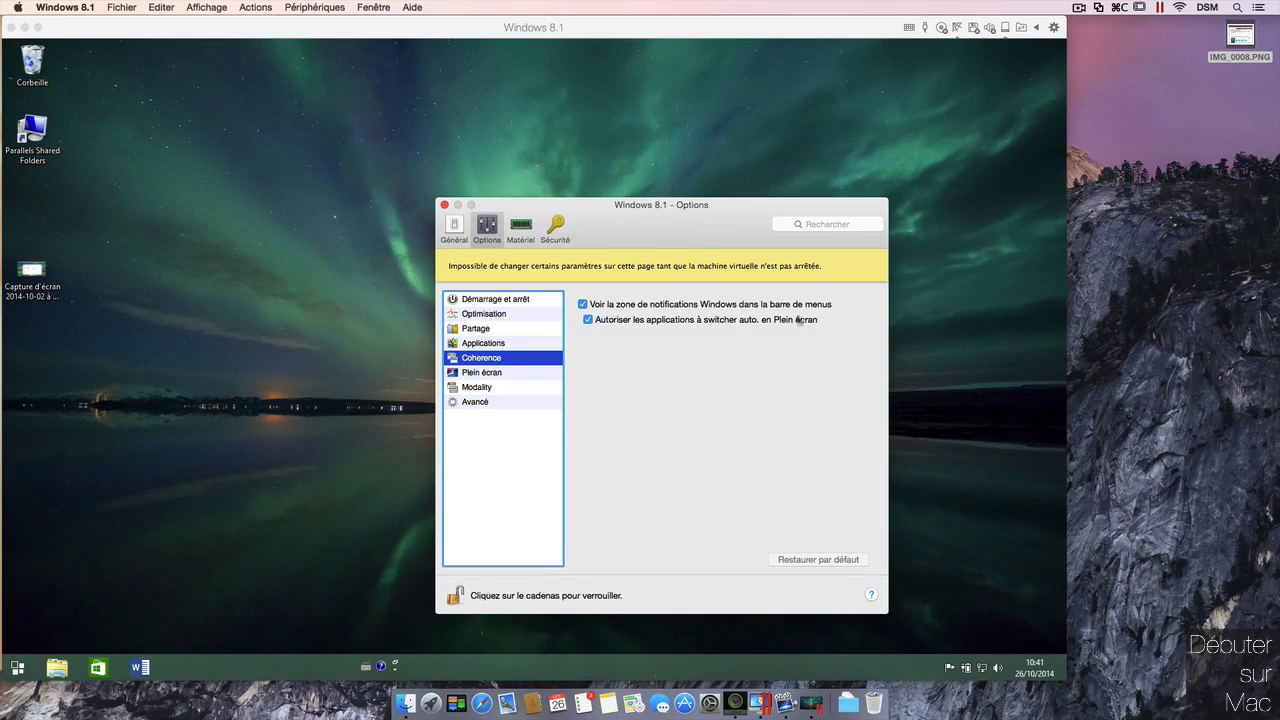
key(Down)
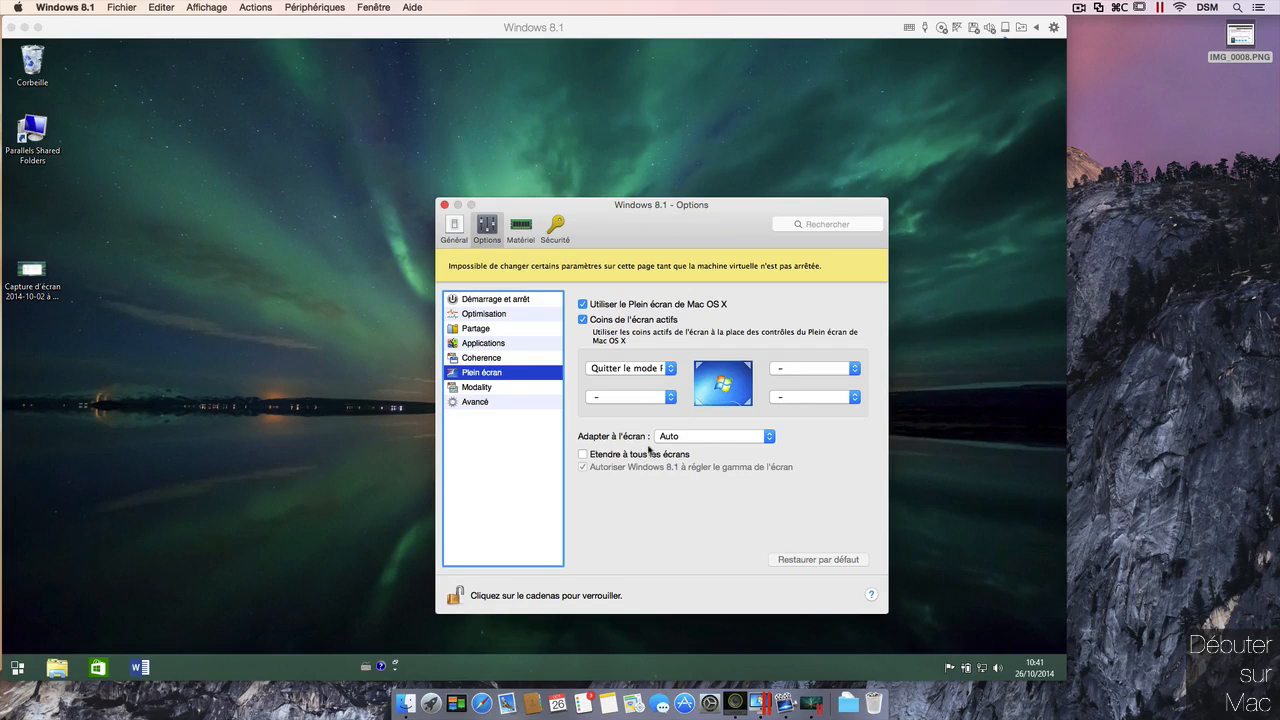
click(714, 437)
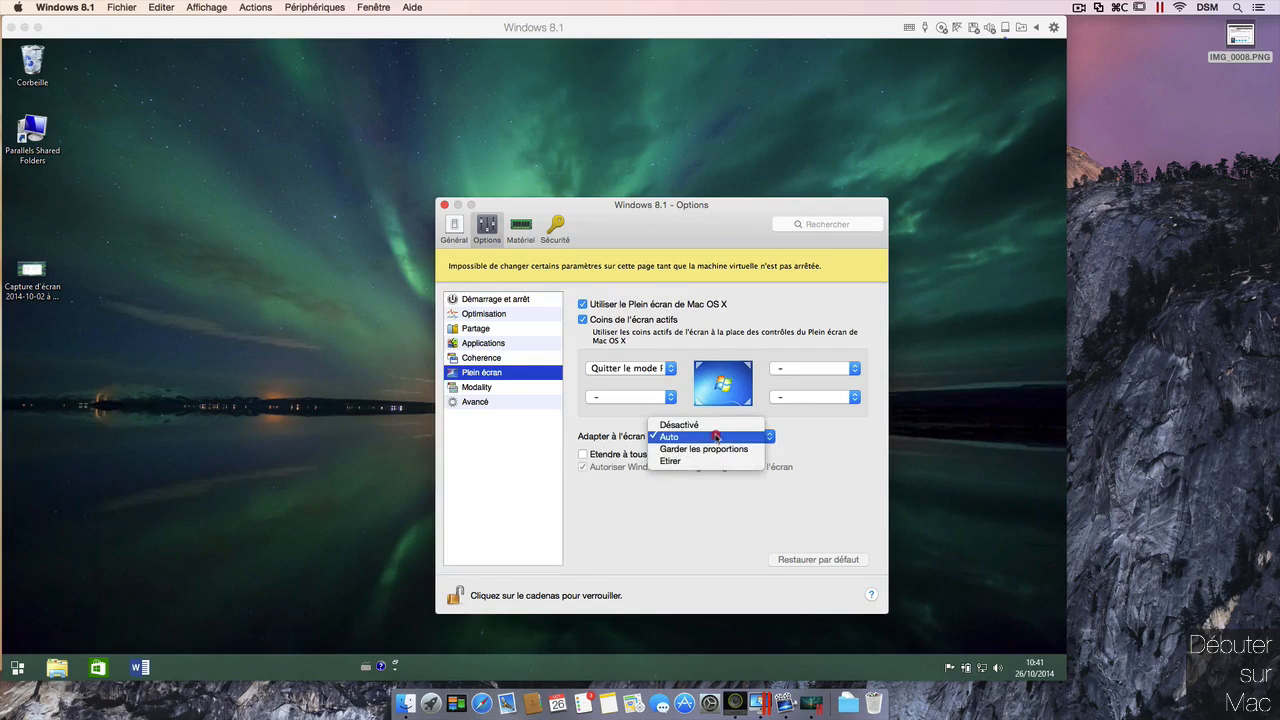
click(801, 436)
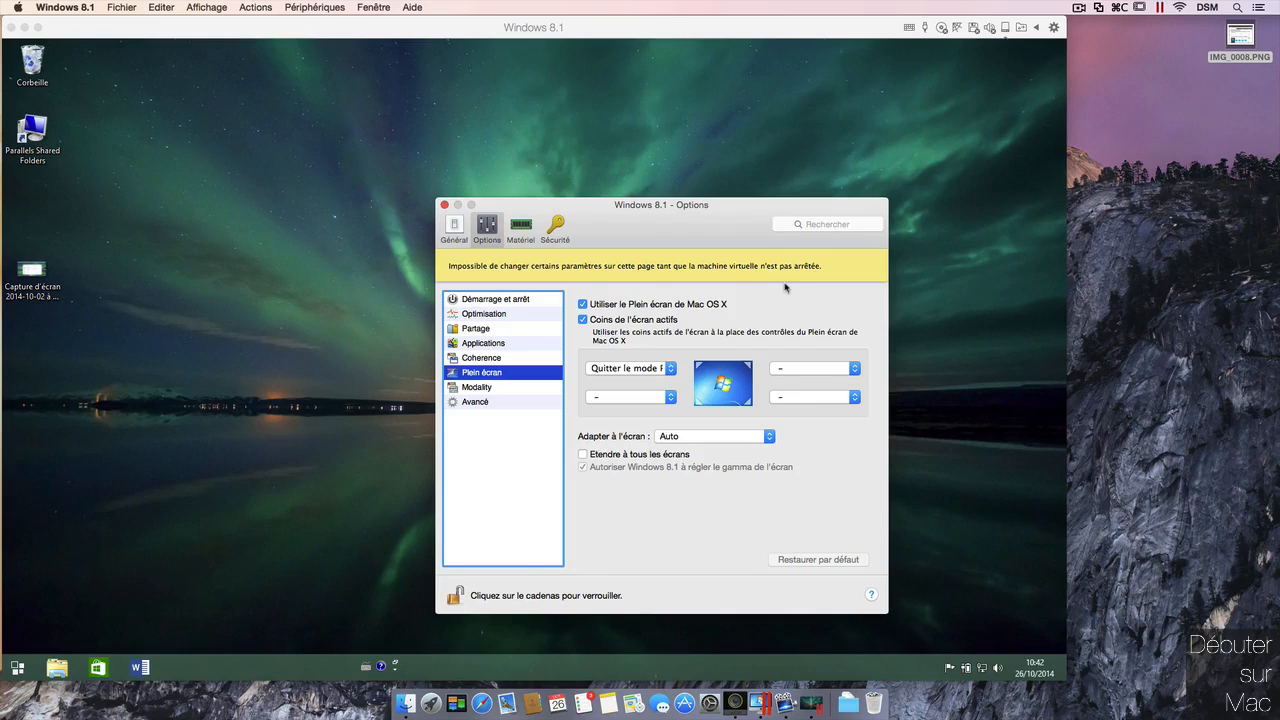
click(445, 205)
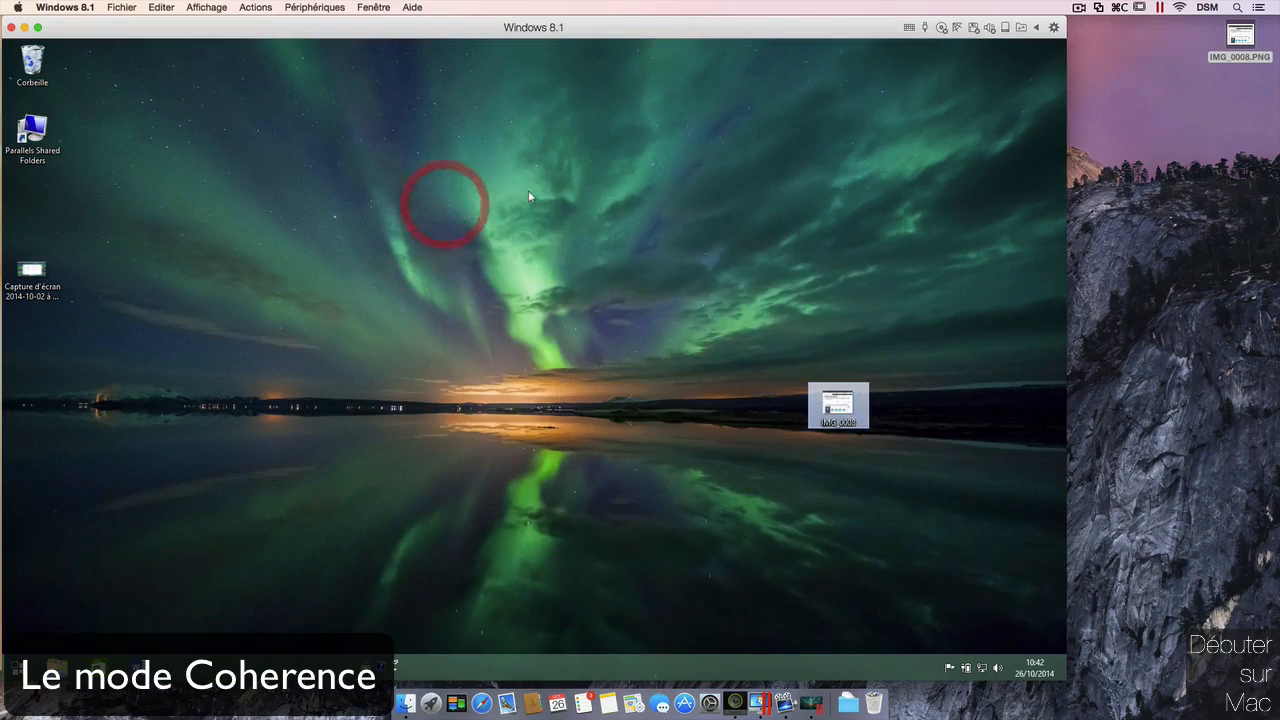
click(986, 182)
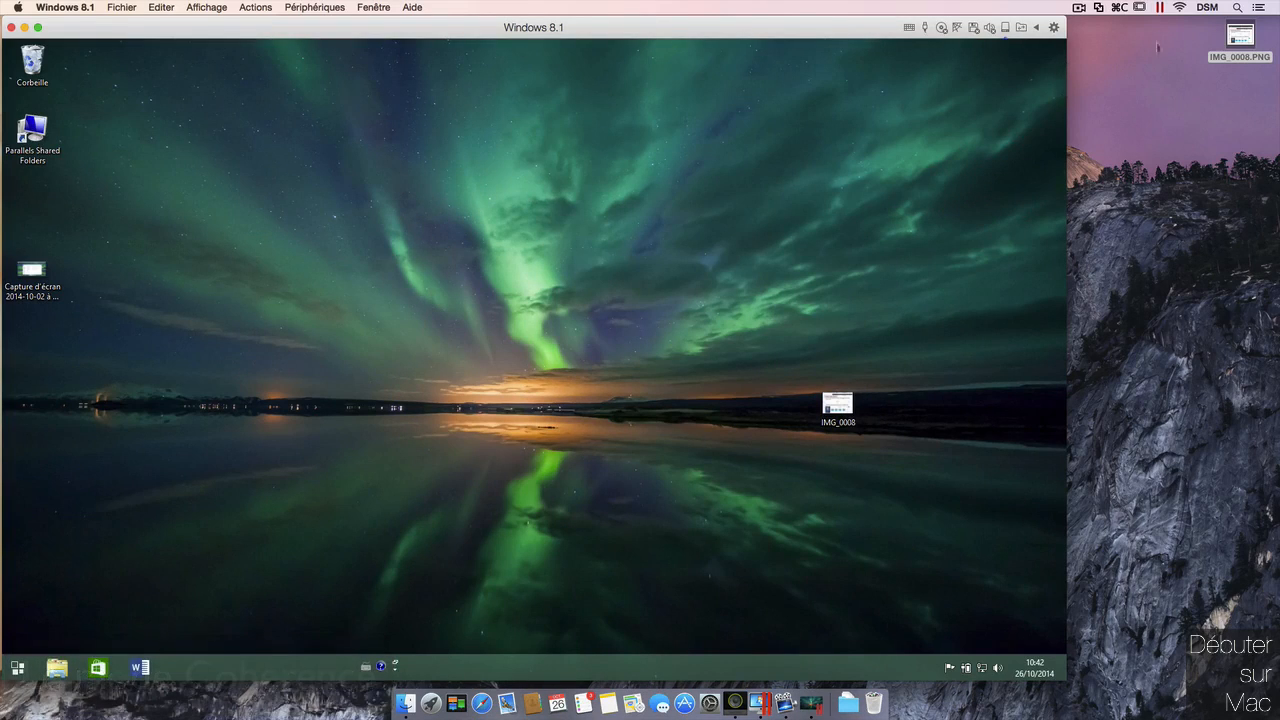
Look over the Affichage modes offered for the Windows 8.1 virtual machine, and enter Coherence mode
click(1162, 7)
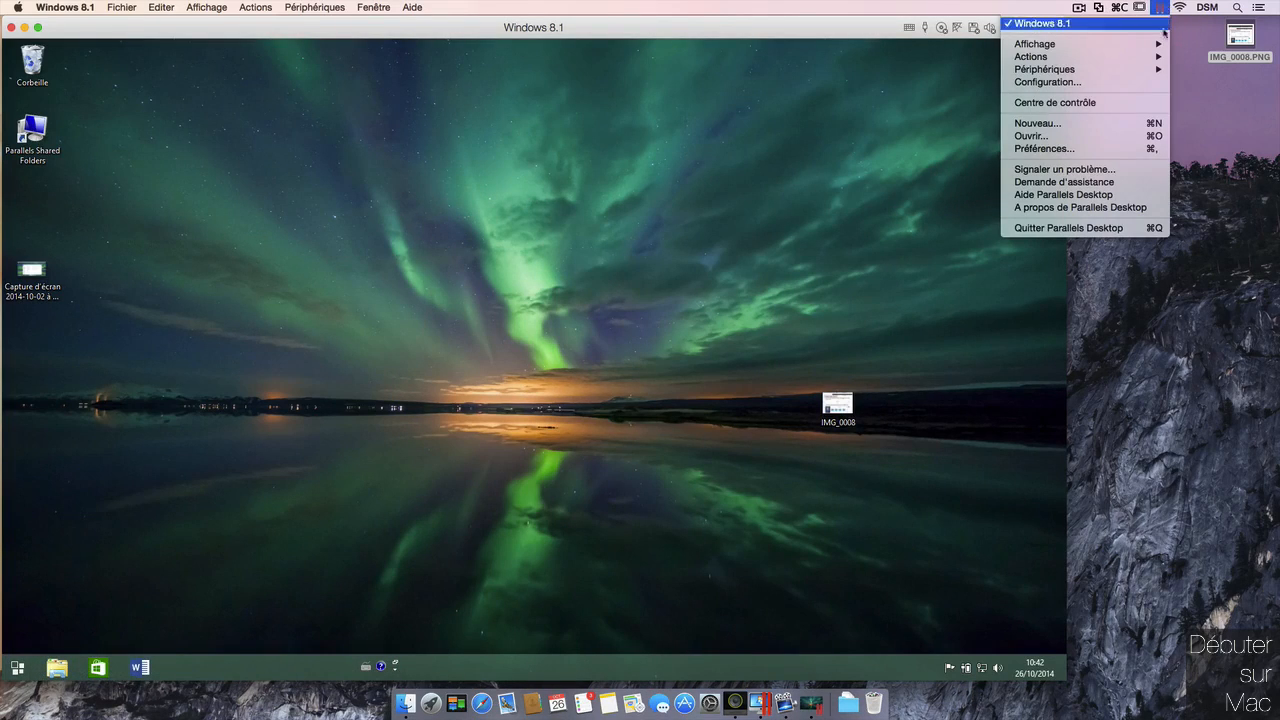
mouse_move(1159, 45)
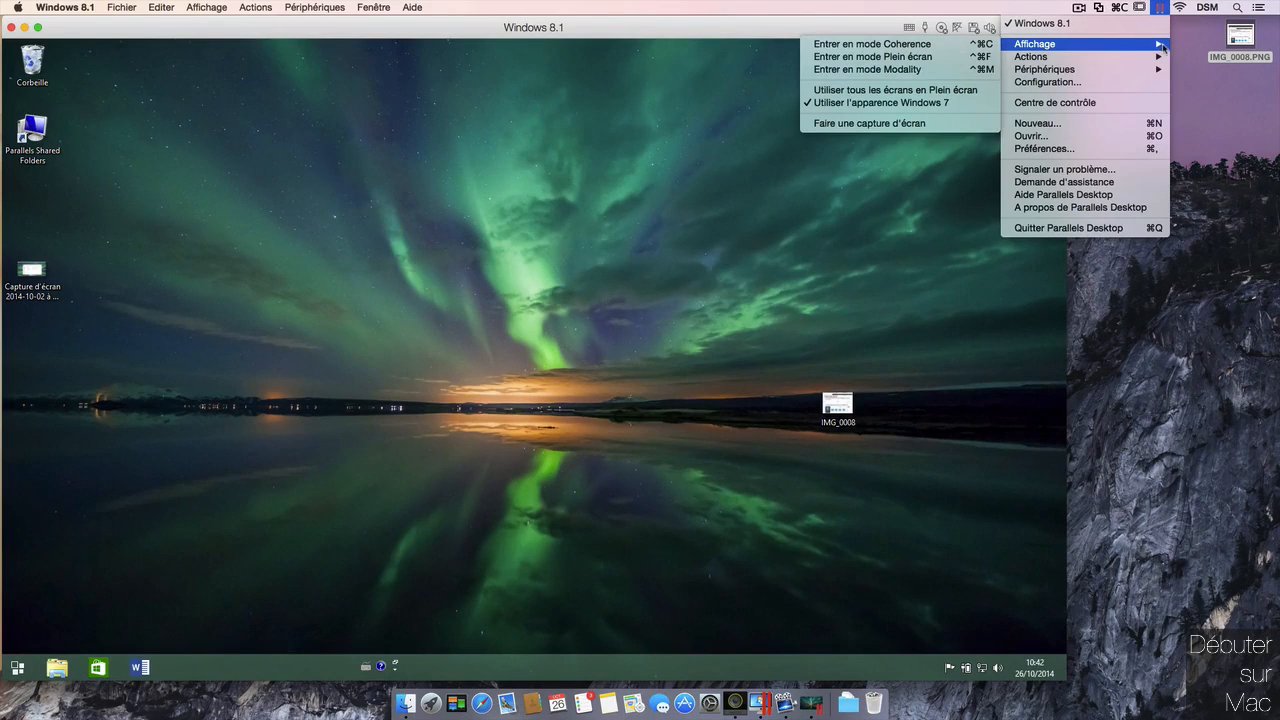
click(1165, 368)
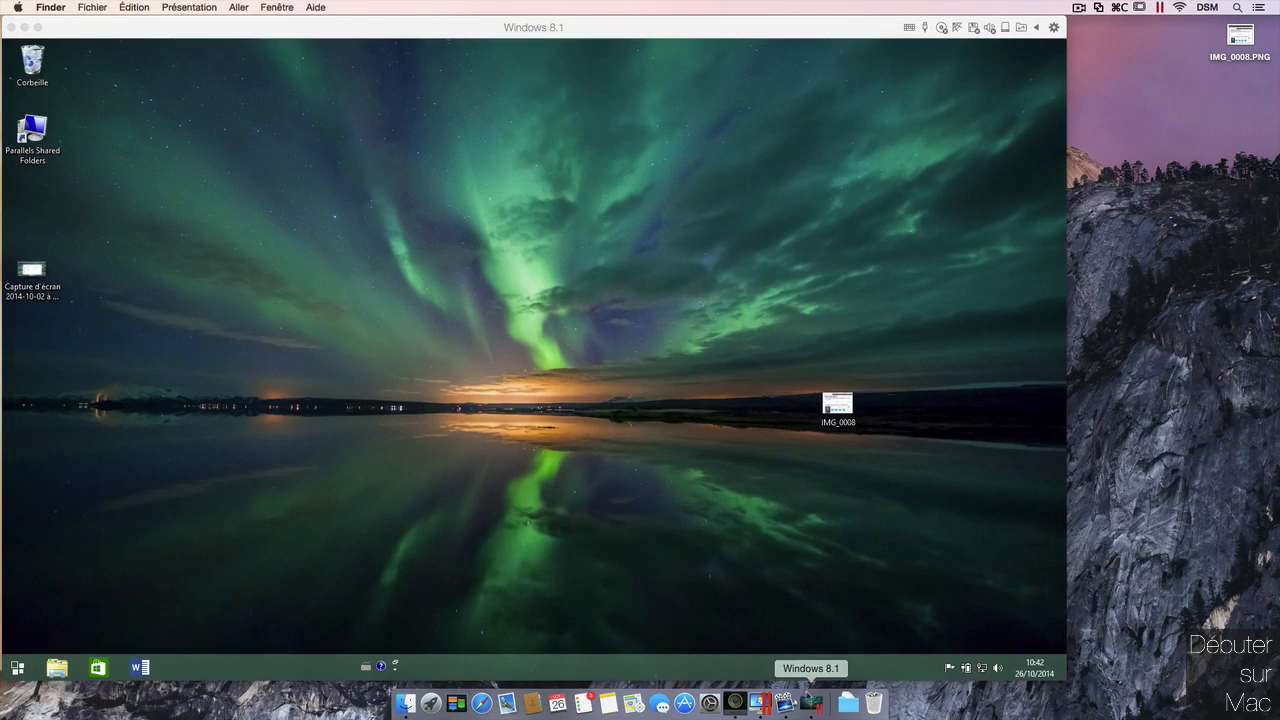
right_click(812, 704)
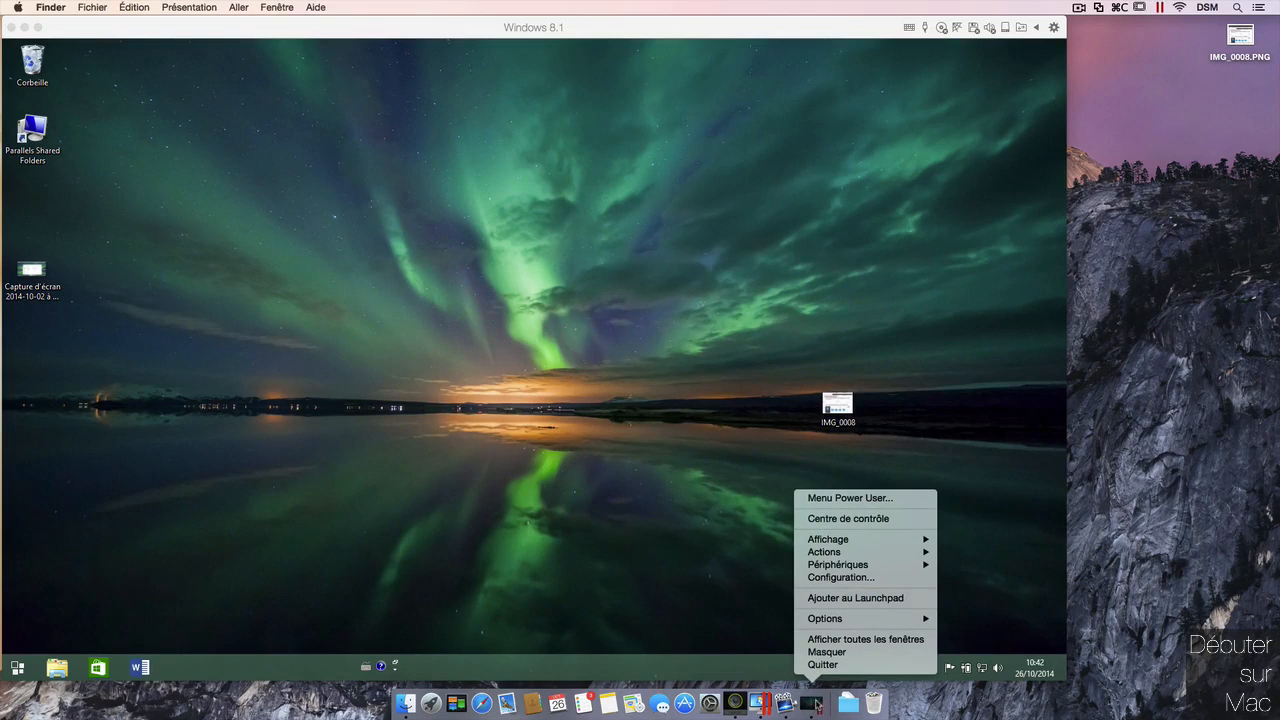
mouse_move(912, 541)
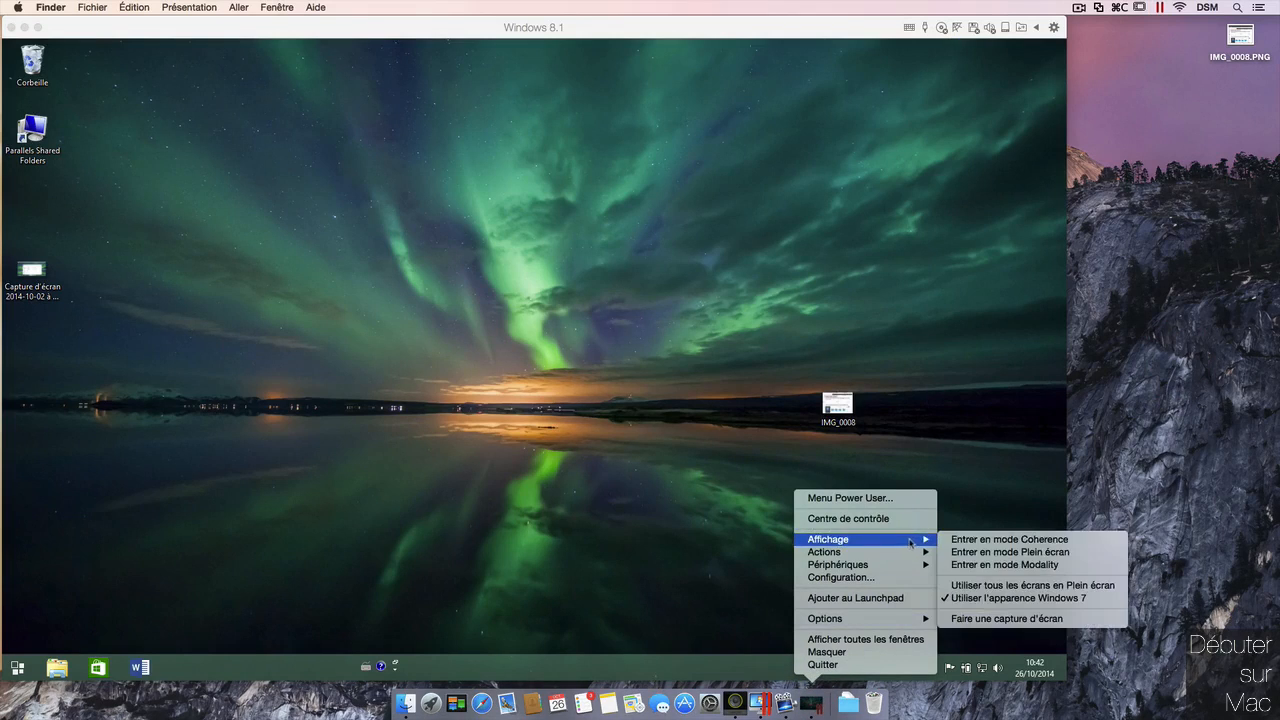
click(1040, 541)
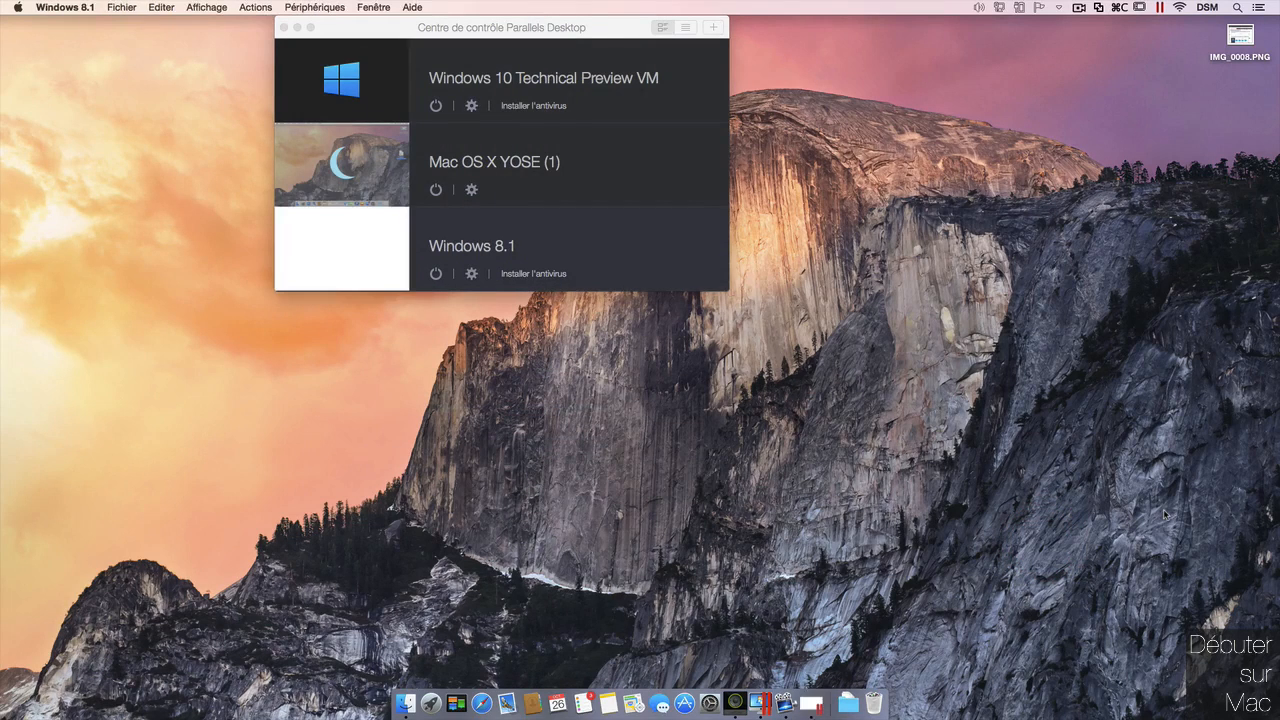
Show the Windows Start menu from the Mac desktop and launch Courrier
click(1160, 7)
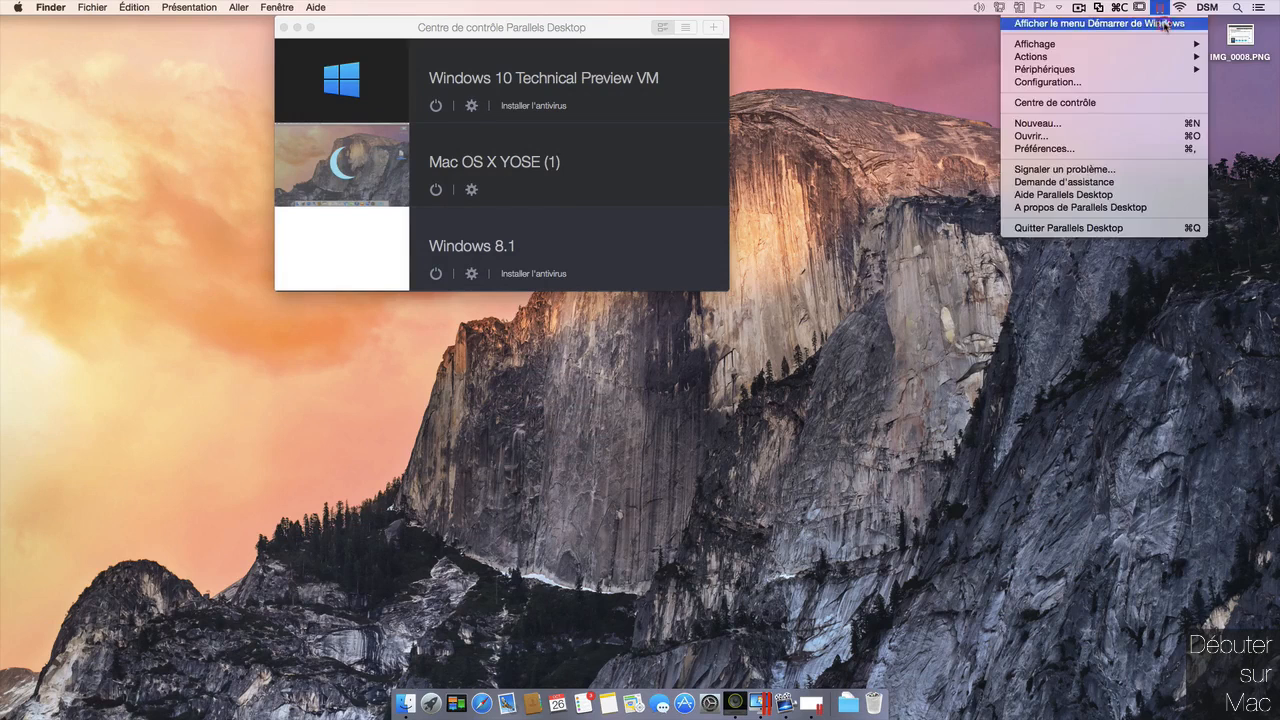
click(1170, 28)
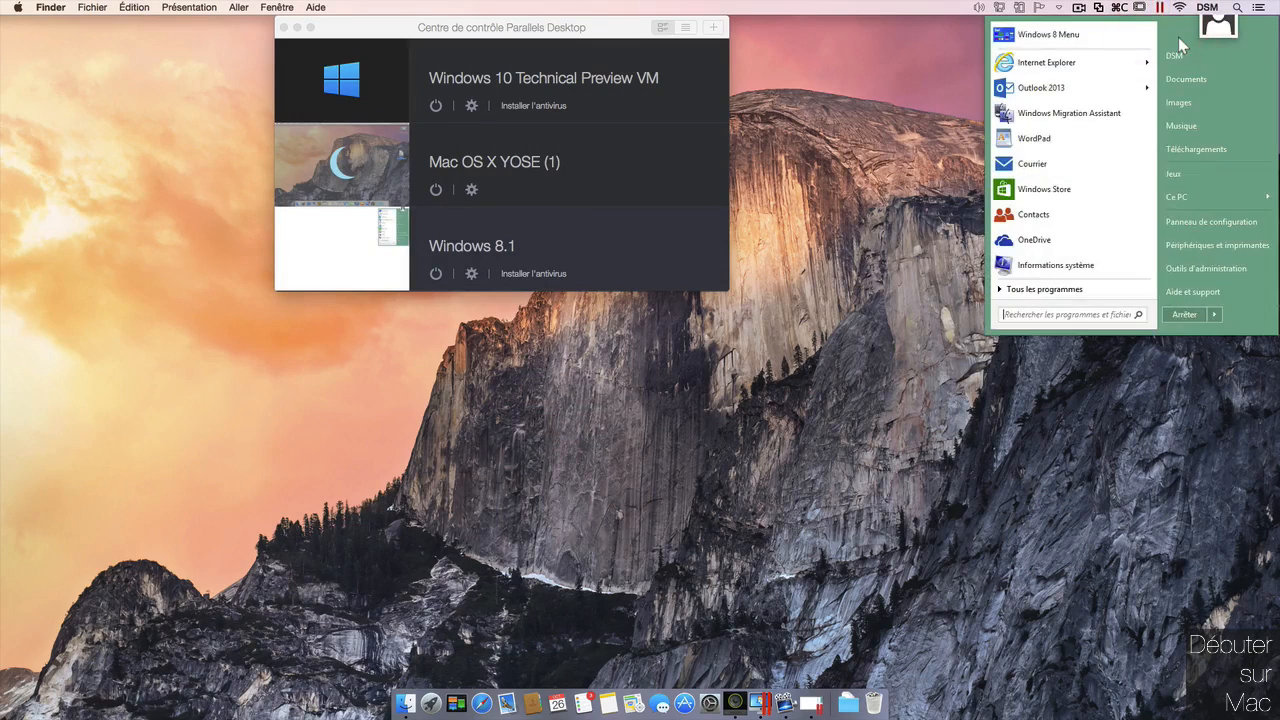
click(1092, 164)
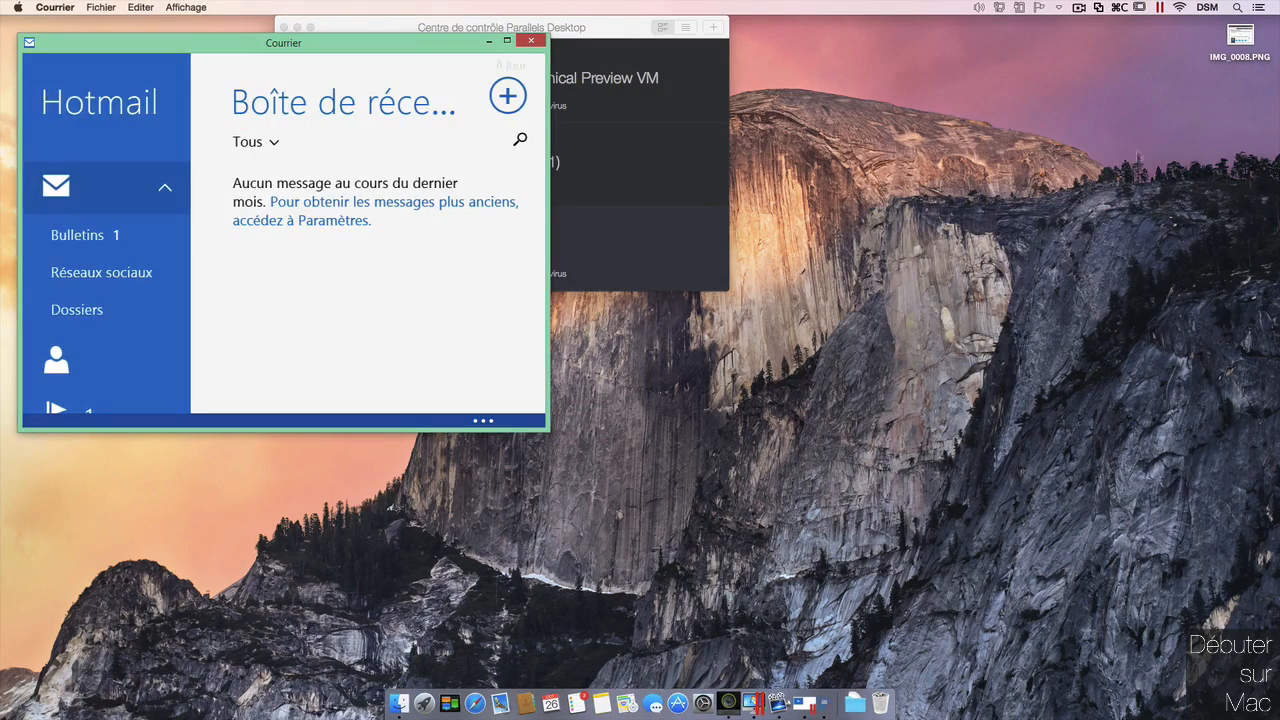
Launch WordPad from the Windows Start menu and move its window partly clear of the Courrier window
click(1170, 8)
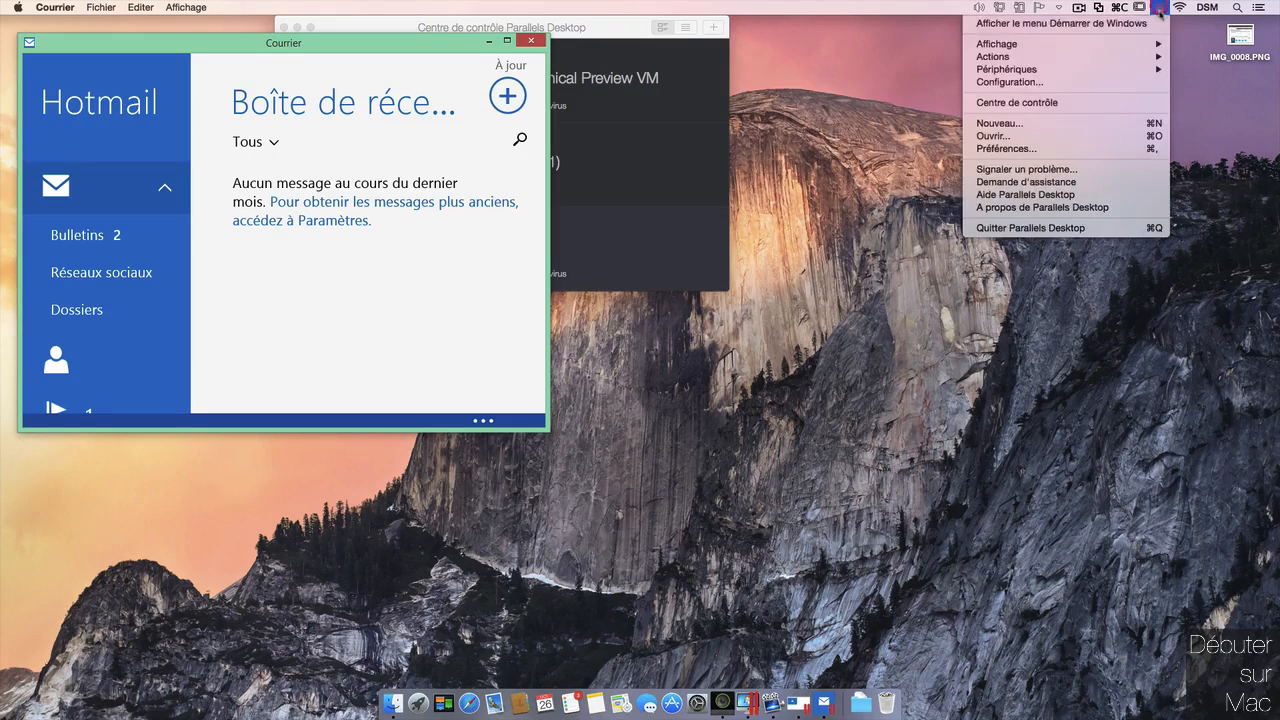
click(1157, 30)
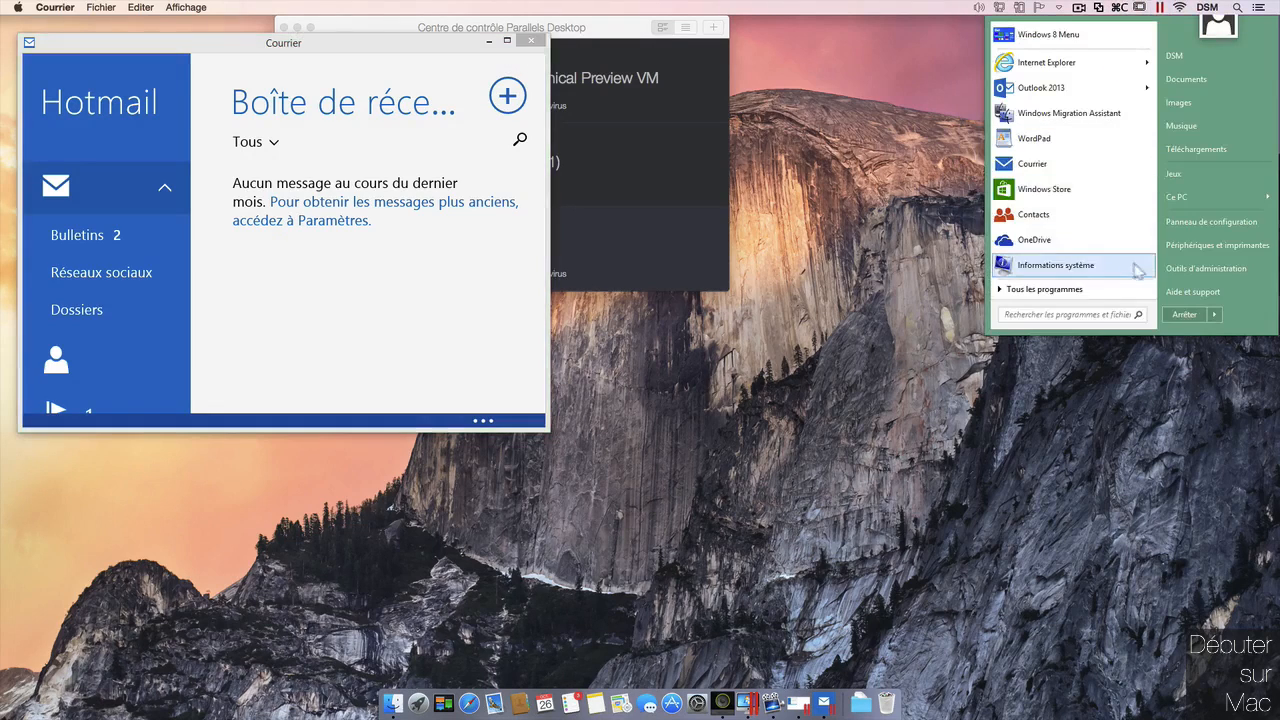
click(1108, 136)
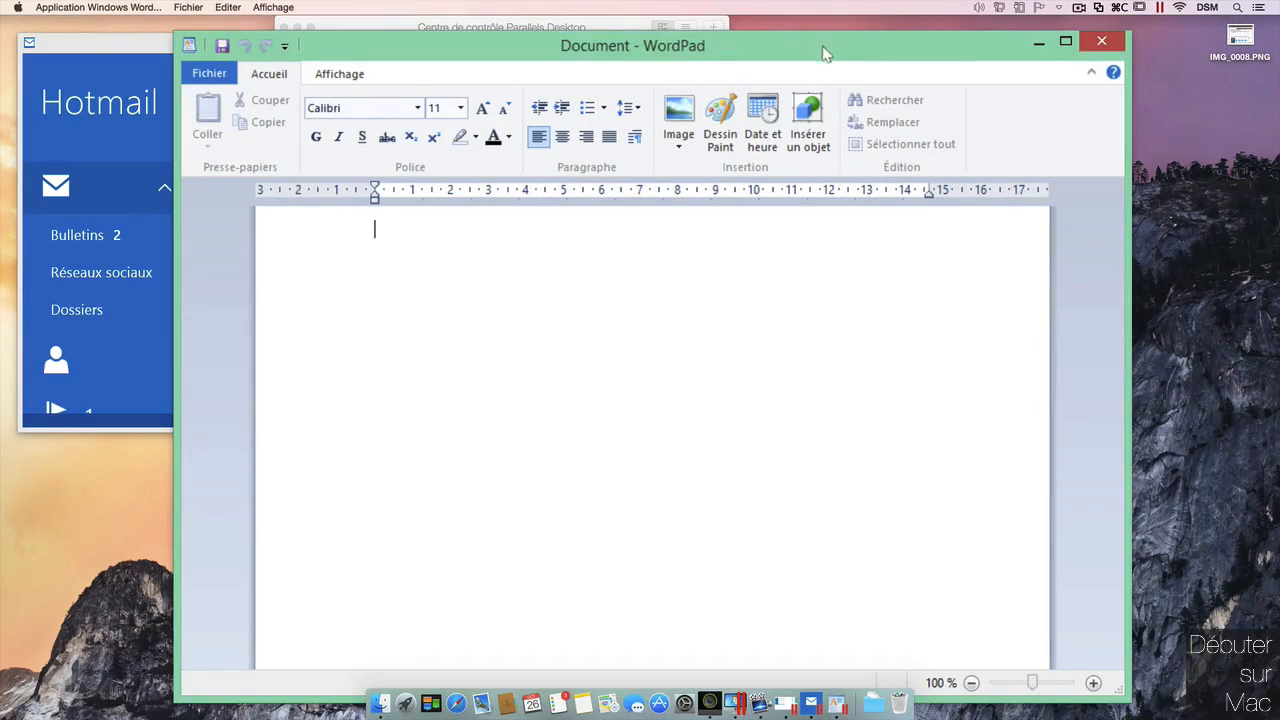
drag(826, 46, 977, 33)
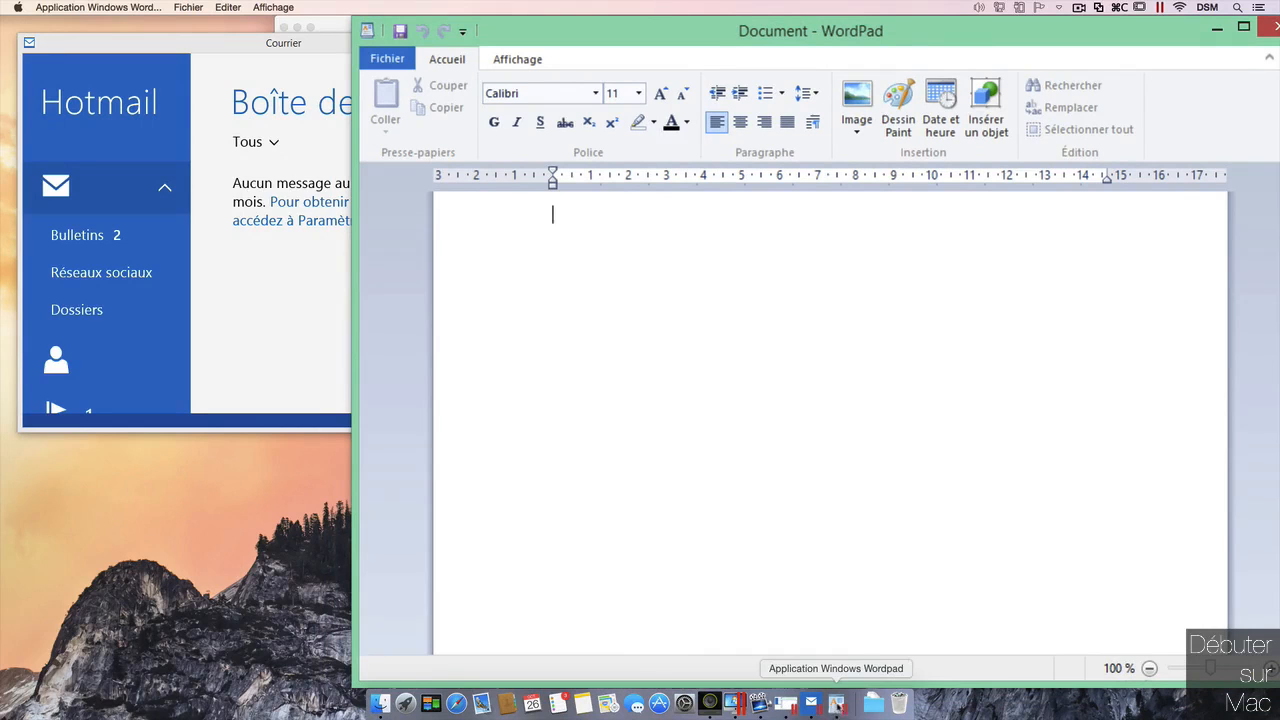
Move the WordPad window to Bureau 2 in Mission Control, check it there, and return to Bureau 1
key(ctrl+Up)
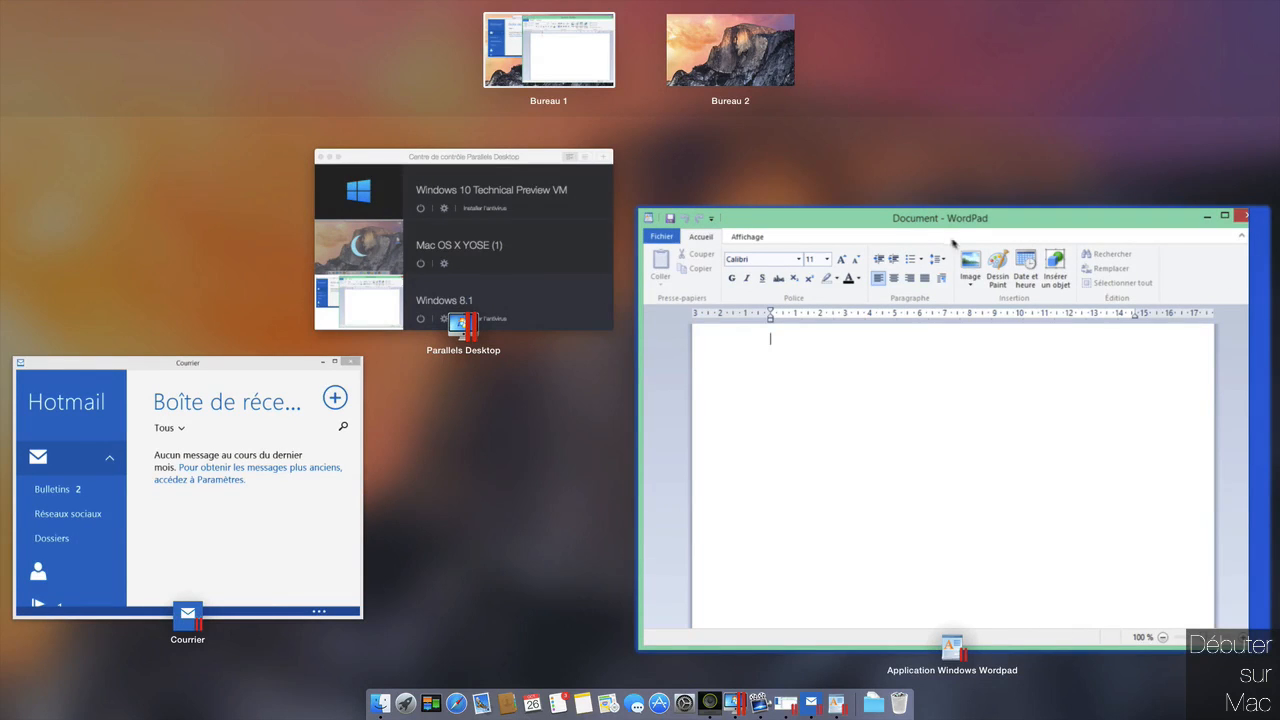
drag(959, 220, 725, 42)
click(757, 43)
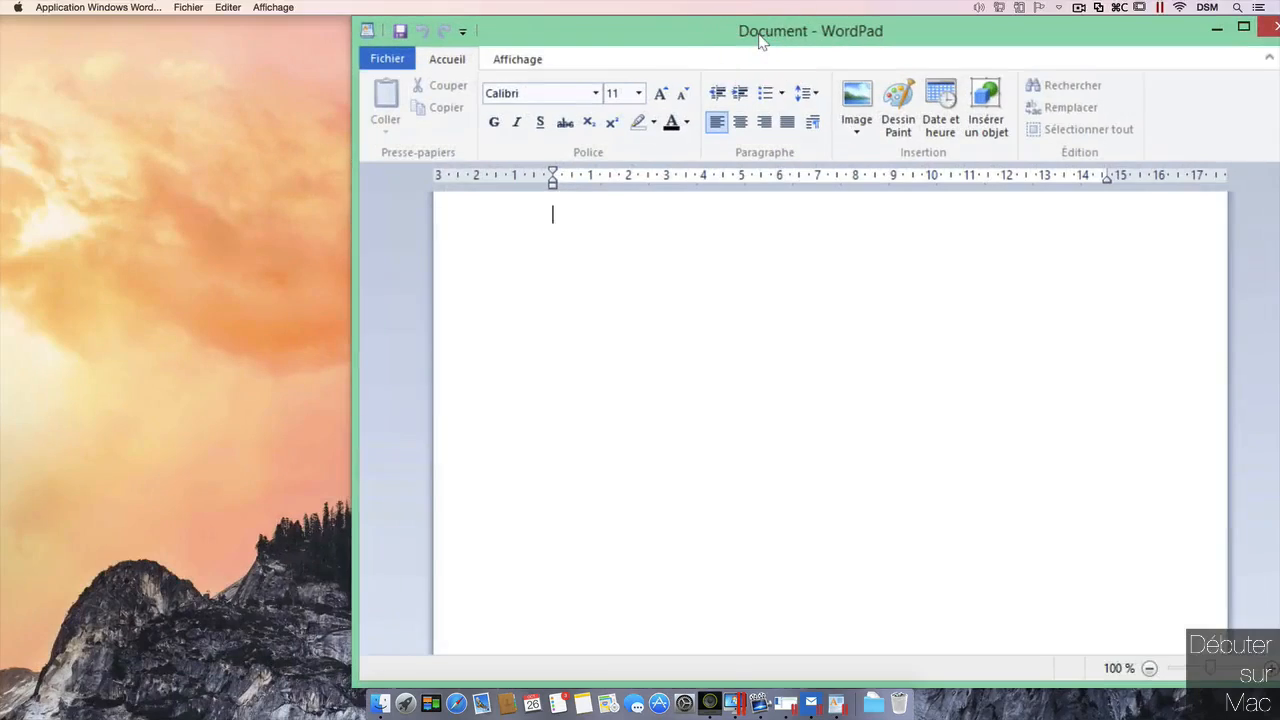
key(ctrl+Up)
click(530, 80)
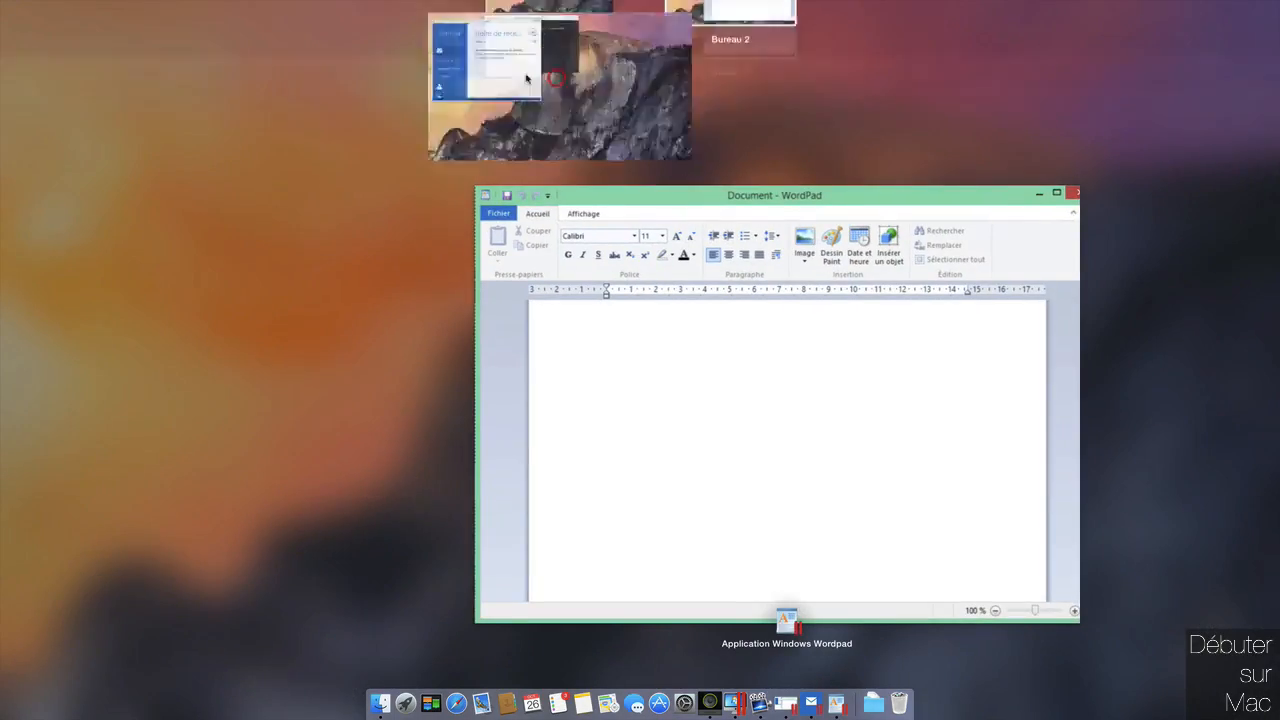
Move the Courrier window beside the Parallels control centre and enlarge it until its full inbox heading fits
drag(352, 46, 922, 182)
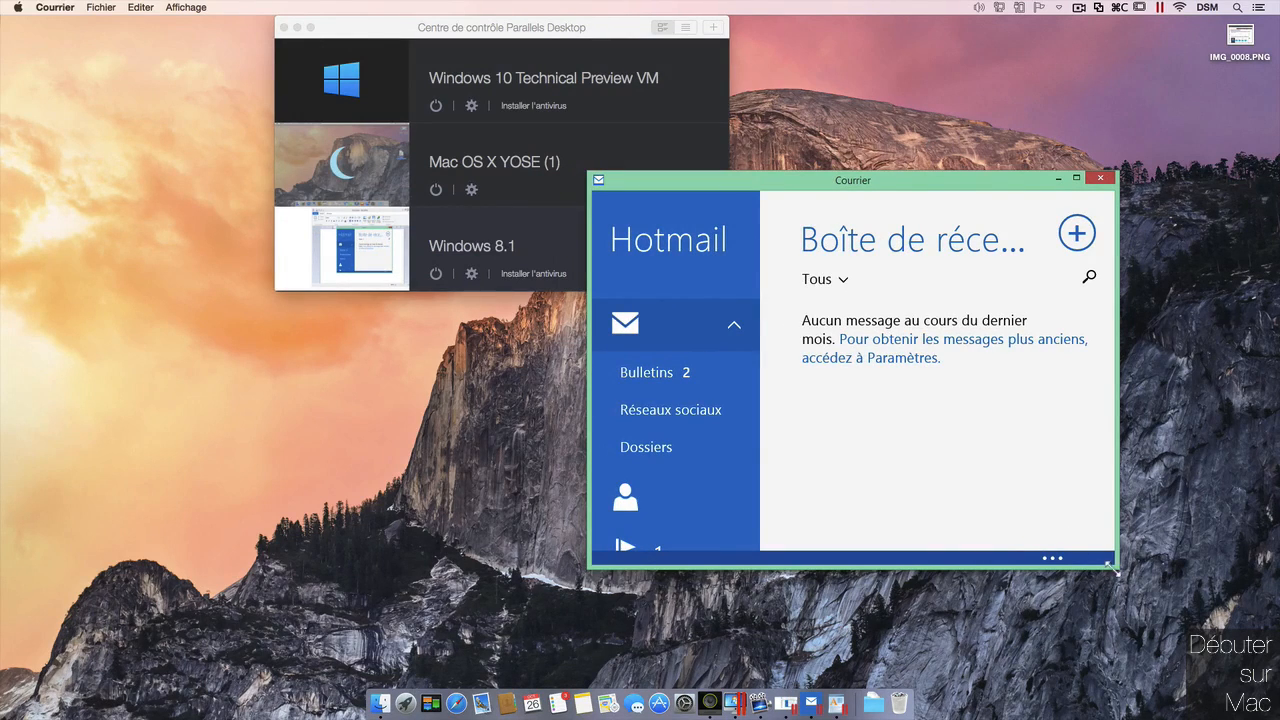
drag(1118, 572, 1210, 648)
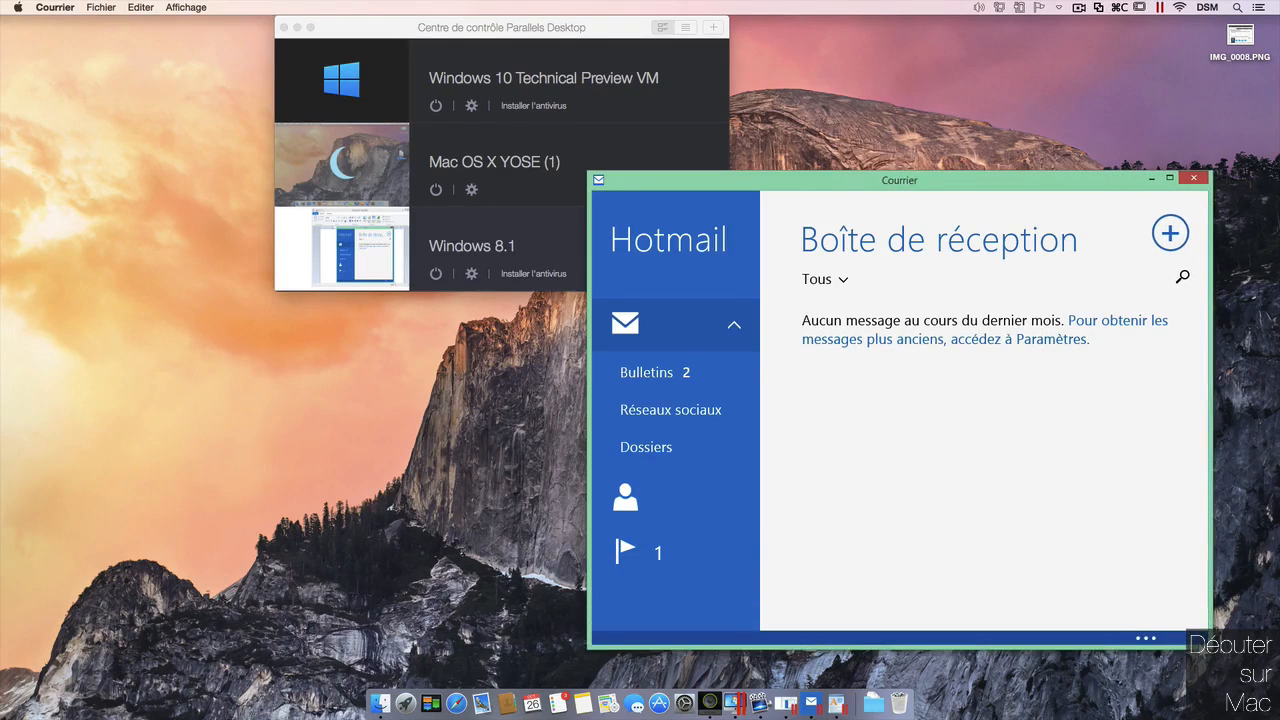
mouse_move(1080, 182)
mouse_down()
mouse_move(814, 190)
mouse_move(594, 142)
mouse_move(524, 171)
mouse_move(920, 153)
mouse_move(1087, 170)
mouse_up()
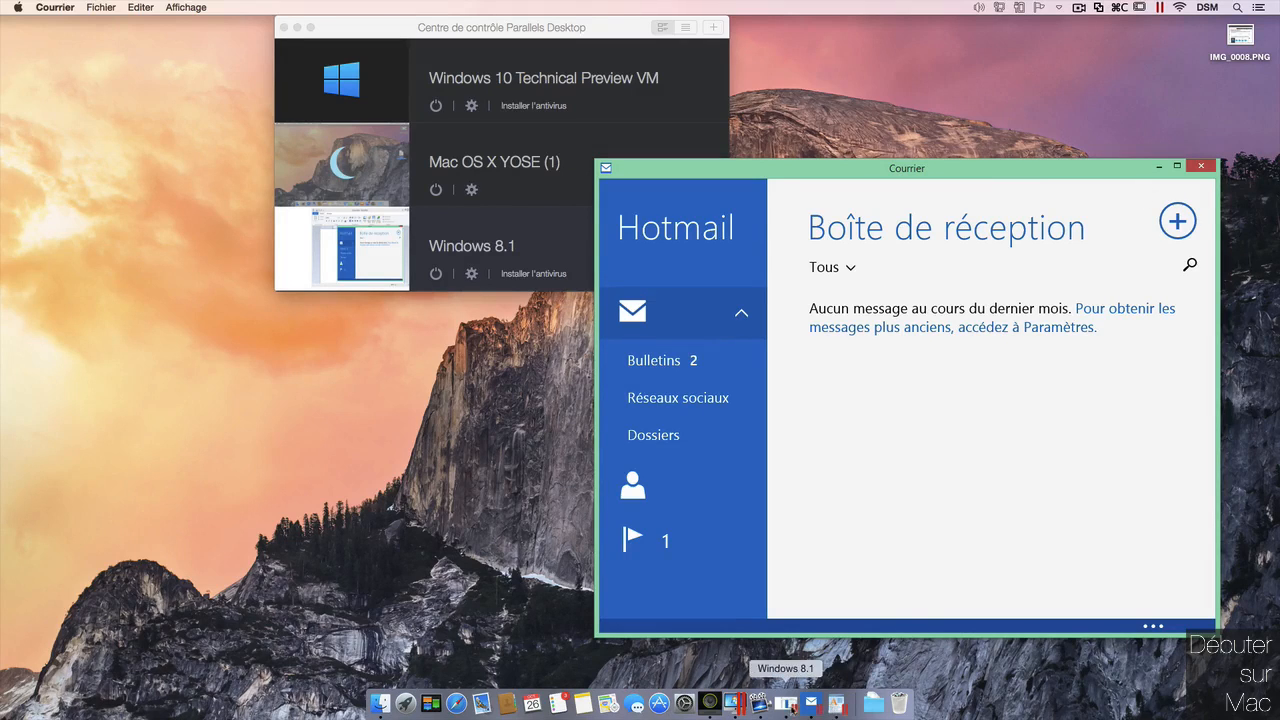
Exit Coherence mode and bring the Windows 8.1 virtual machine back into its own window
right_click(788, 710)
mouse_move(863, 540)
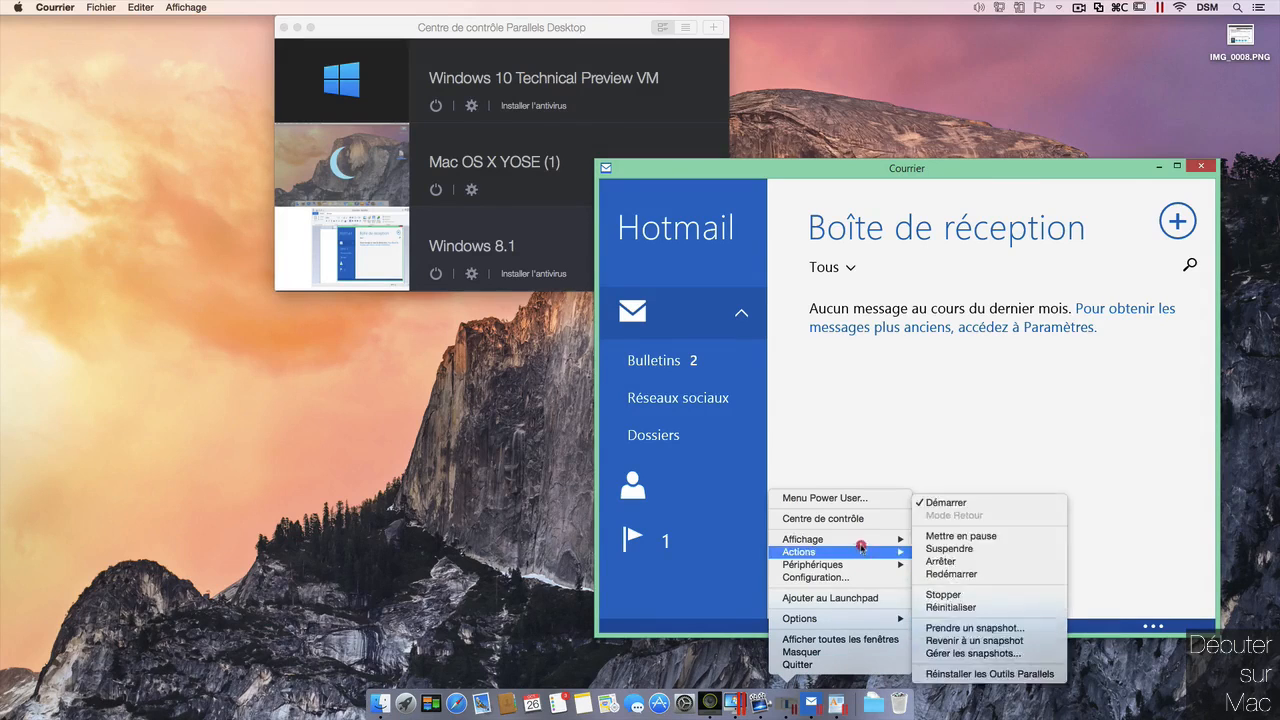
click(992, 536)
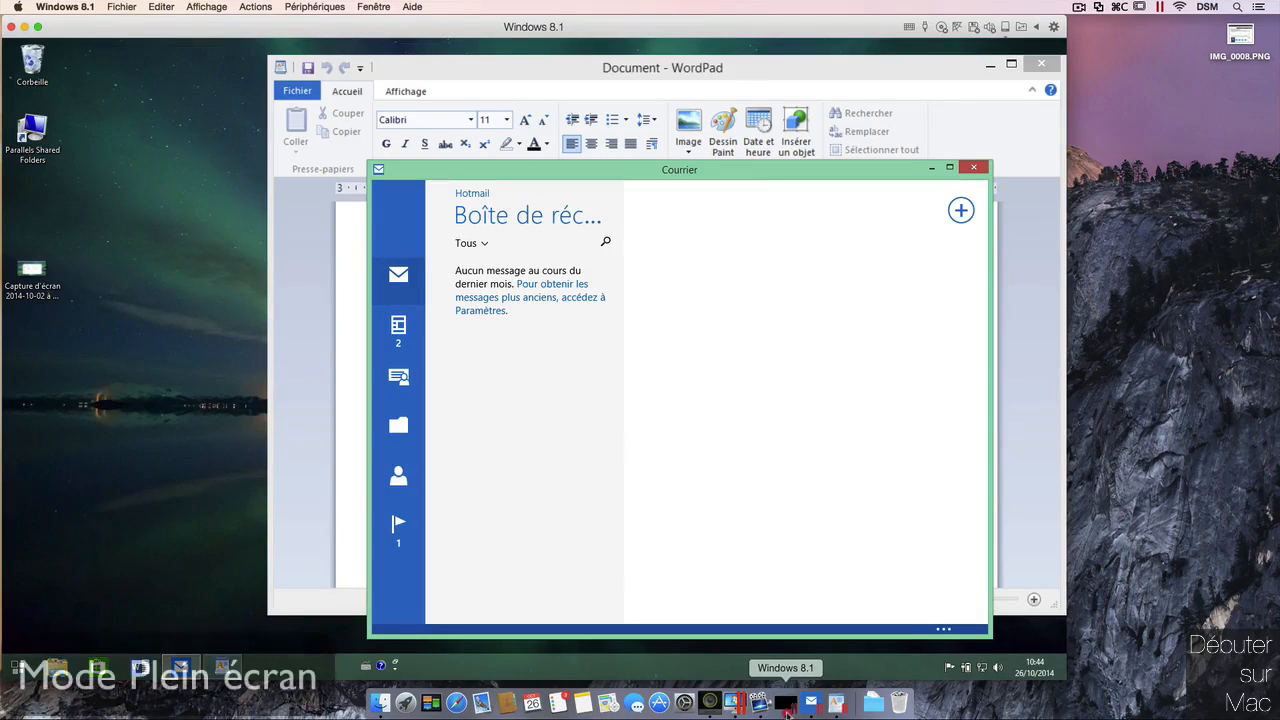
Put the Windows 8.1 virtual machine into Plein écran mode
right_click(787, 708)
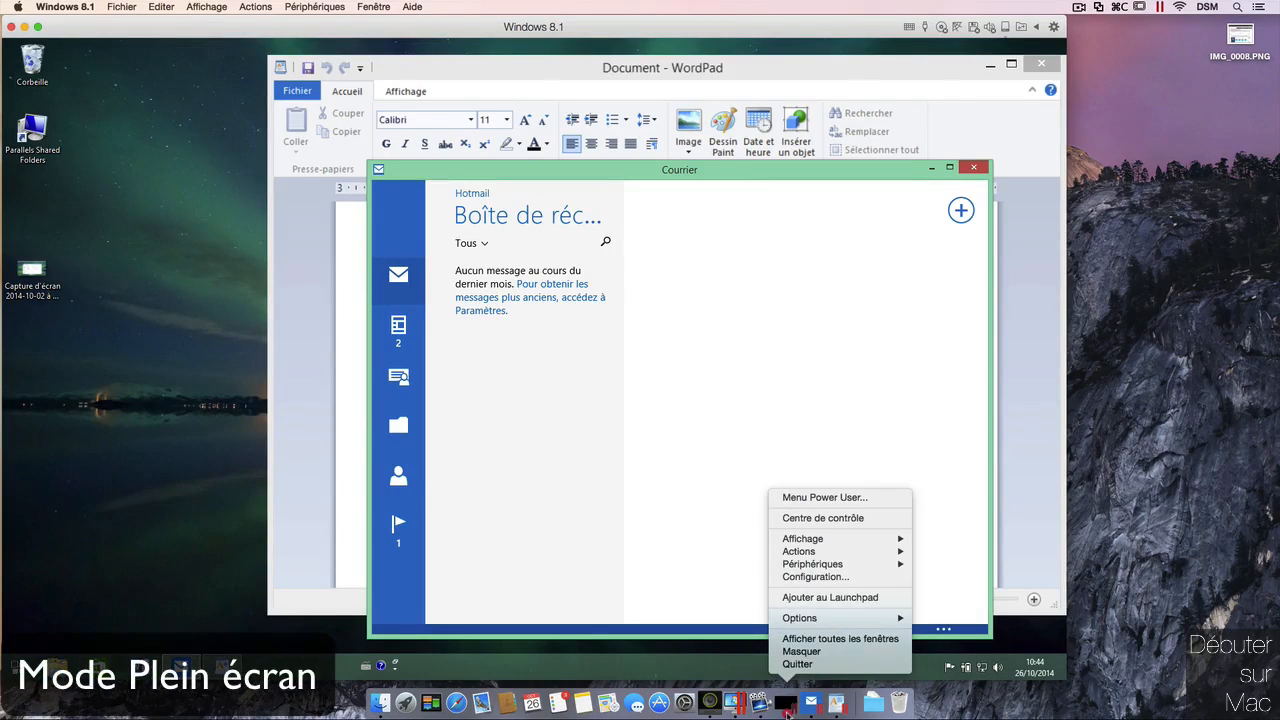
mouse_move(874, 539)
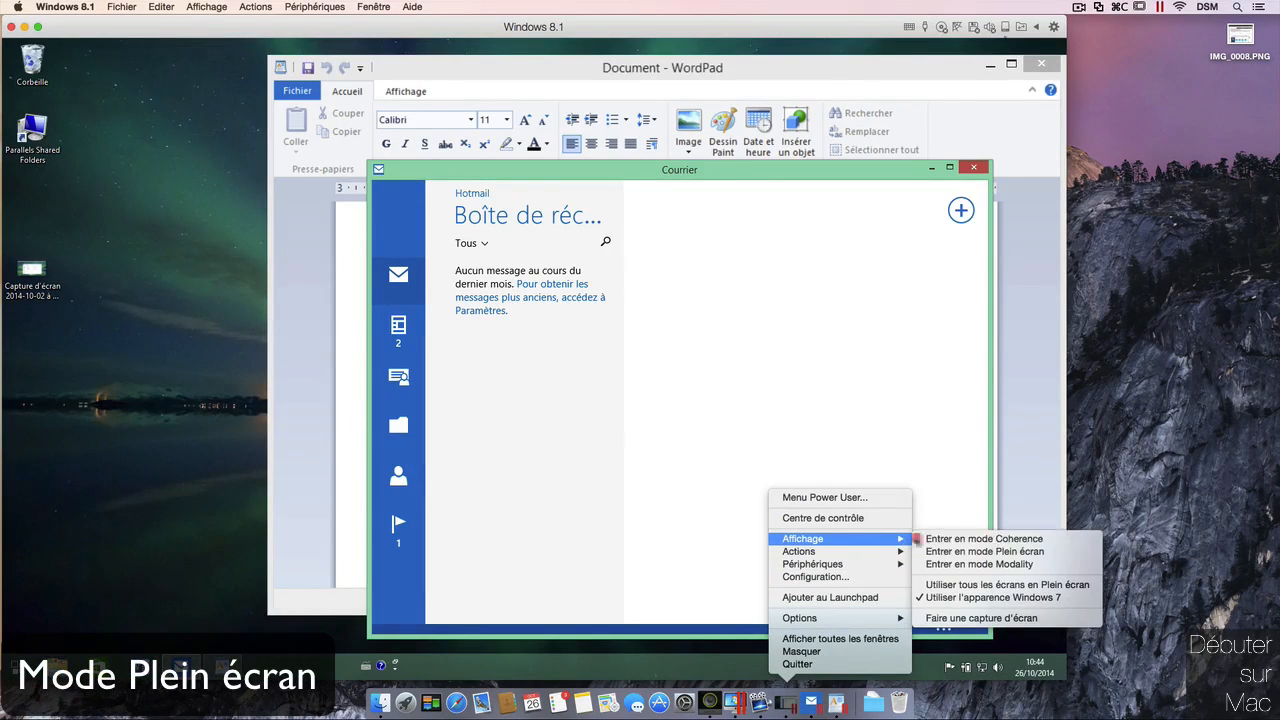
click(1045, 551)
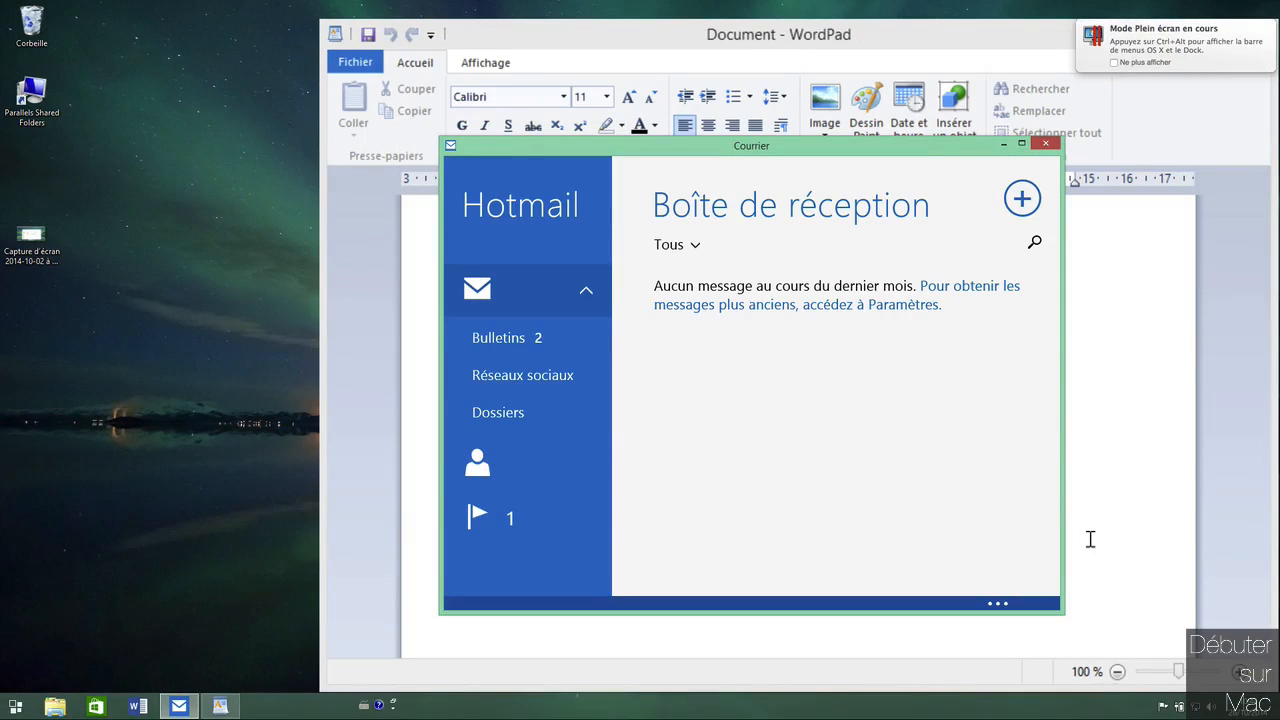
Visit Bureau 2 and Bureau 1 through Mission Control, and return to the full-screen Windows space
key(ctrl+Up)
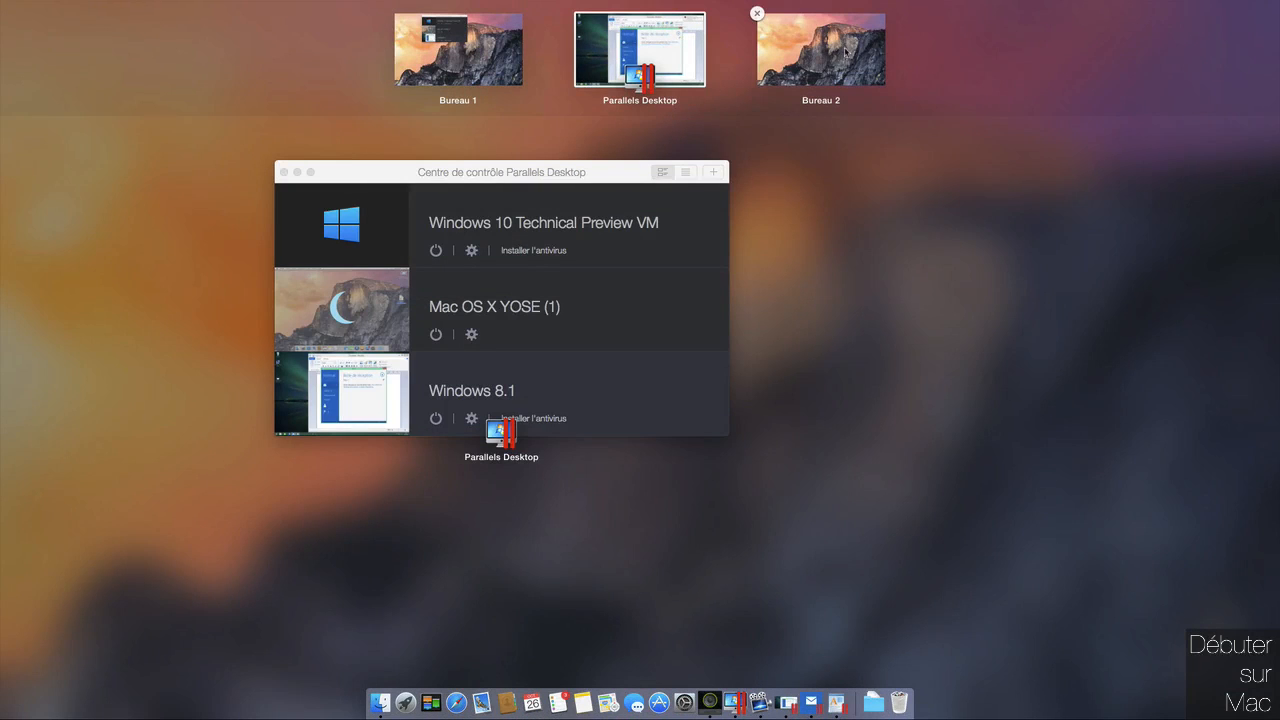
click(848, 50)
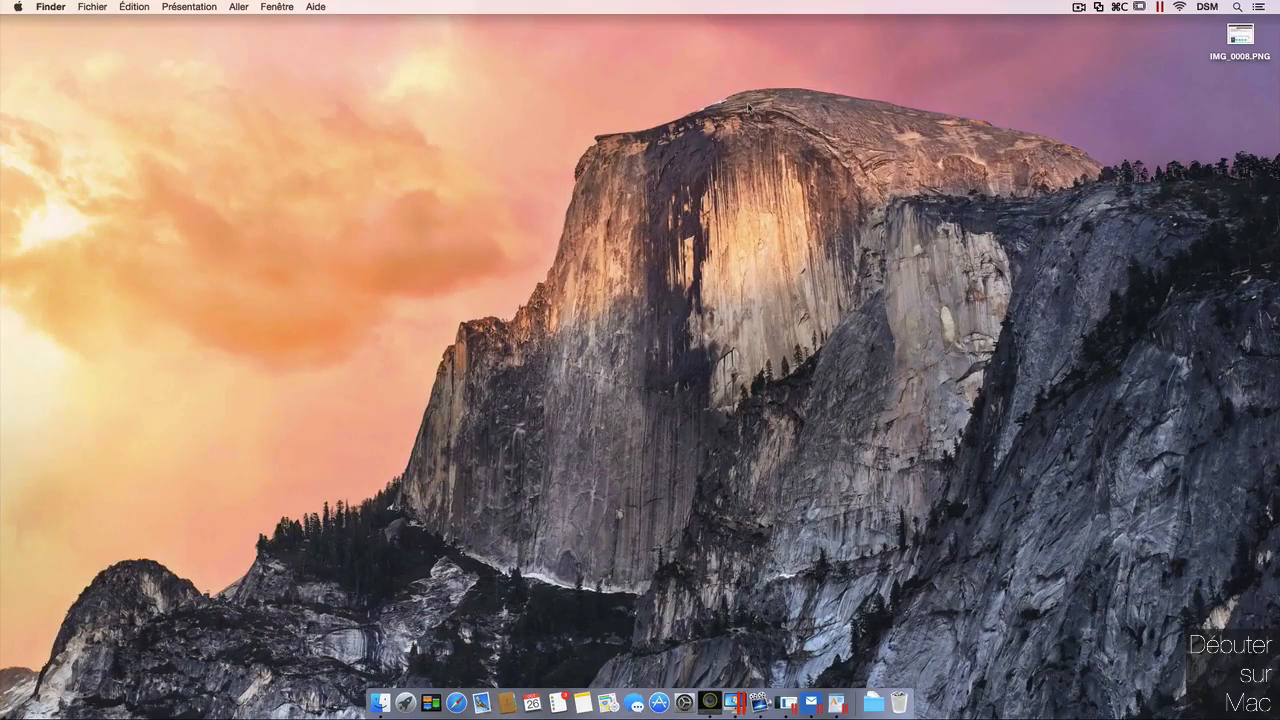
key(ctrl+Up)
click(505, 52)
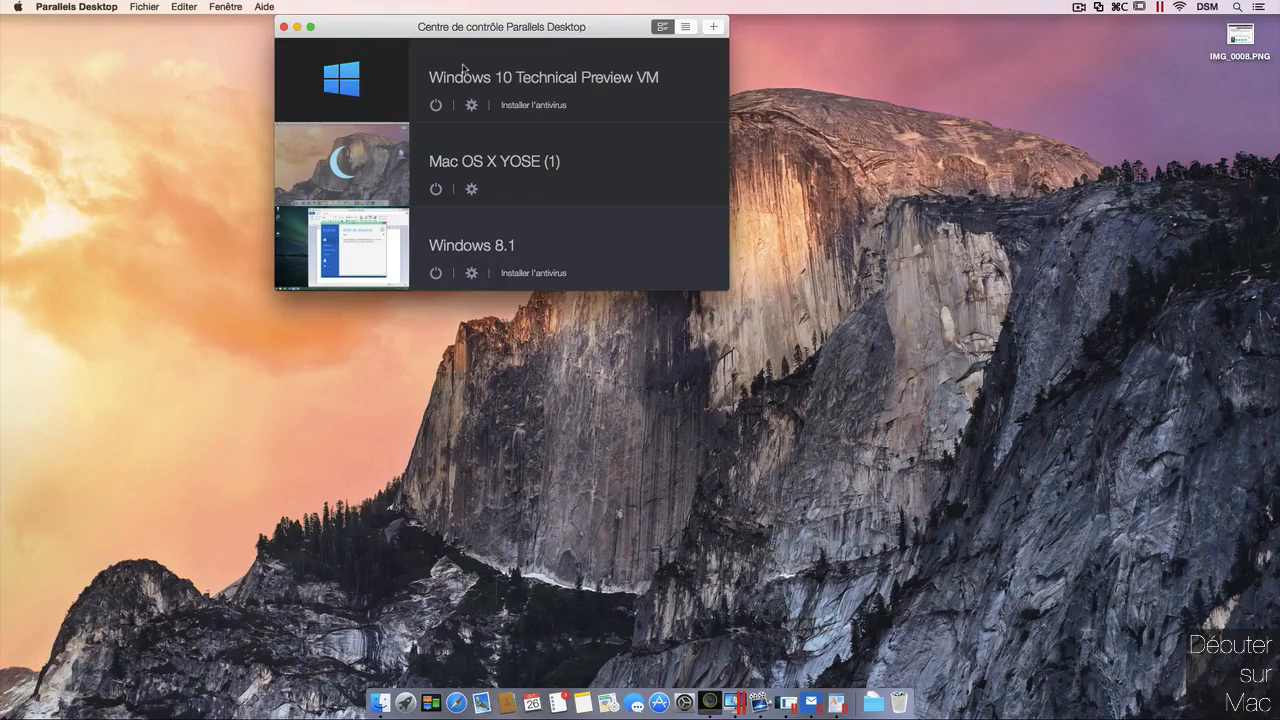
key(ctrl+Right)
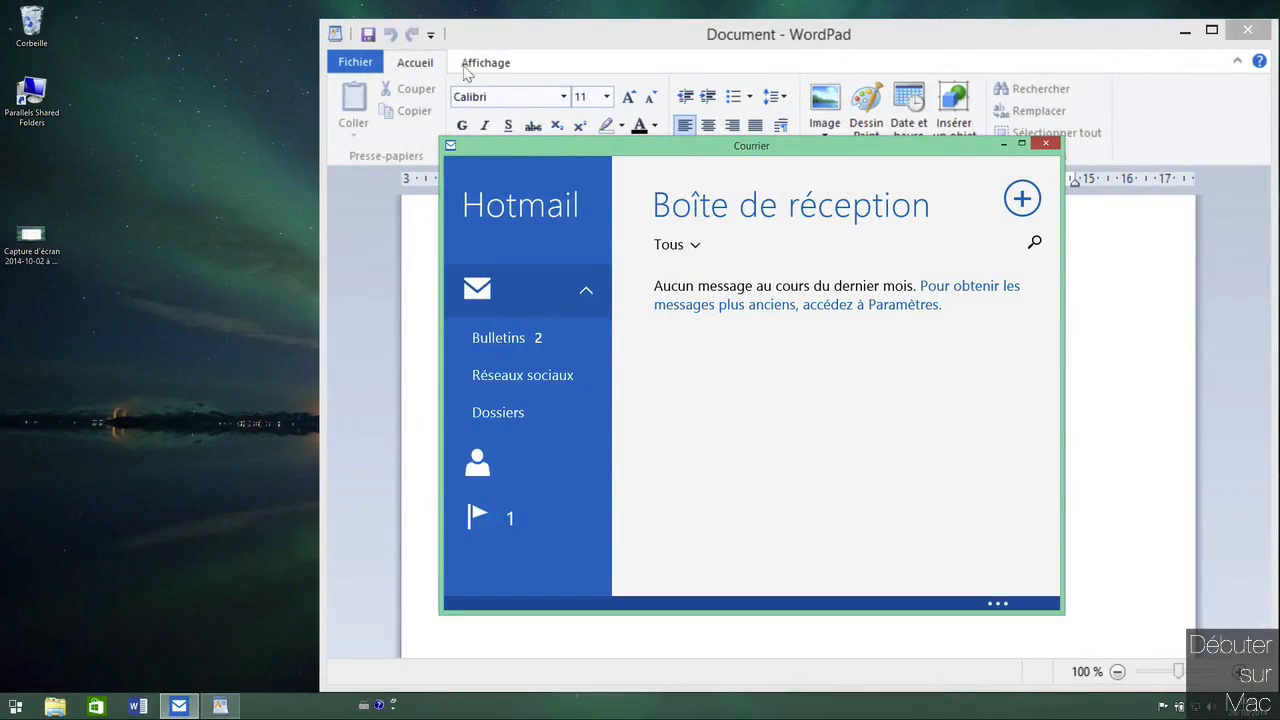
Move the WordPad window within the full-screen Windows desktop, and leave full screen with the Quitter le mode Plein écran page corner
drag(1115, 34, 1031, 10)
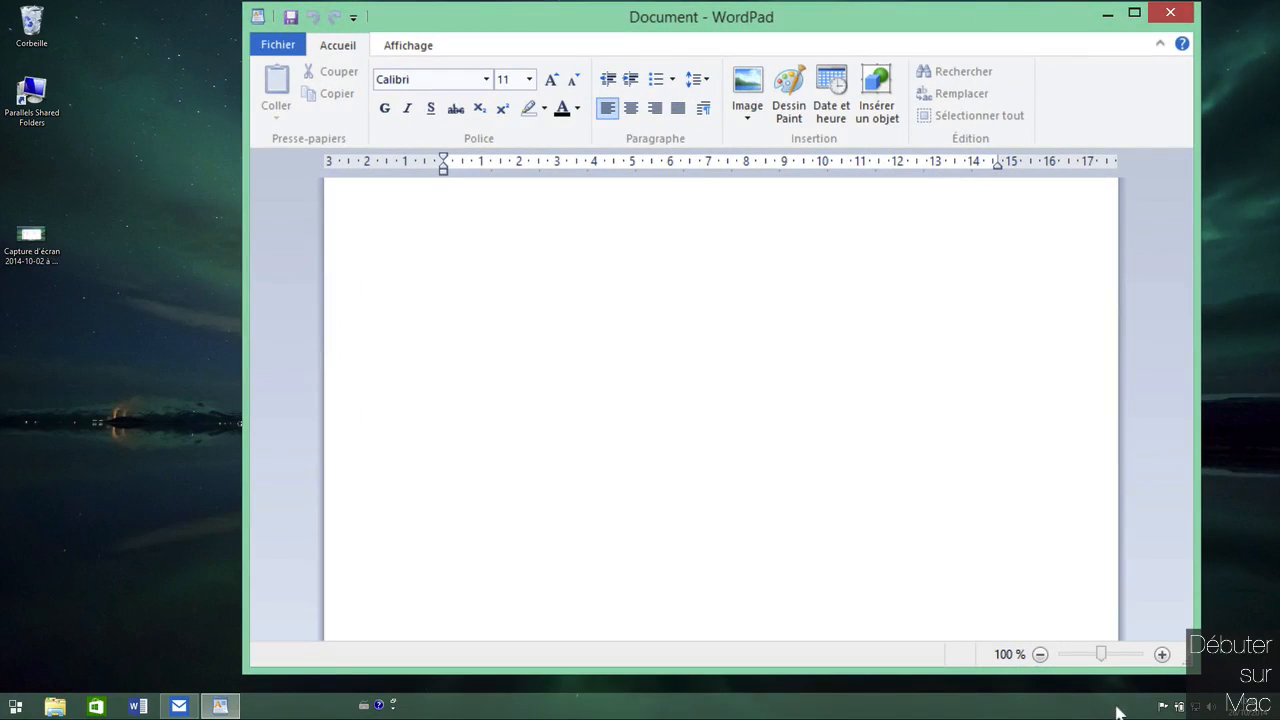
mouse_move(2, 2)
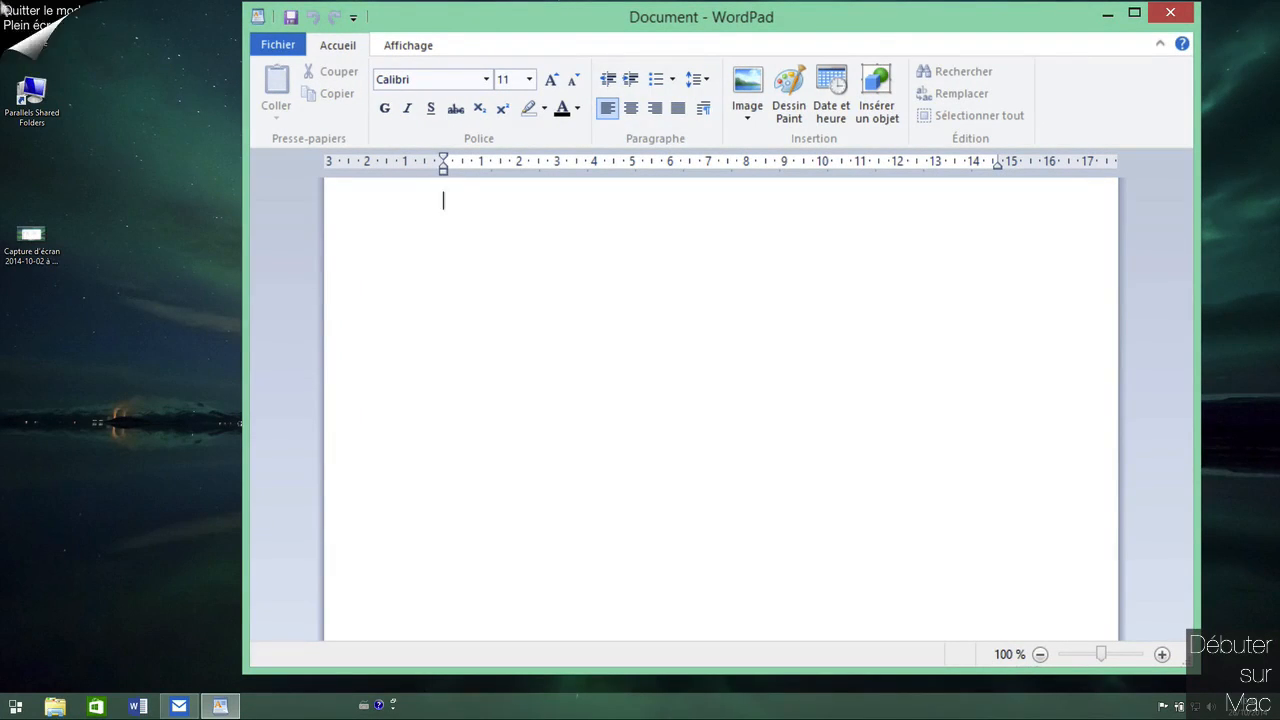
click(48, 19)
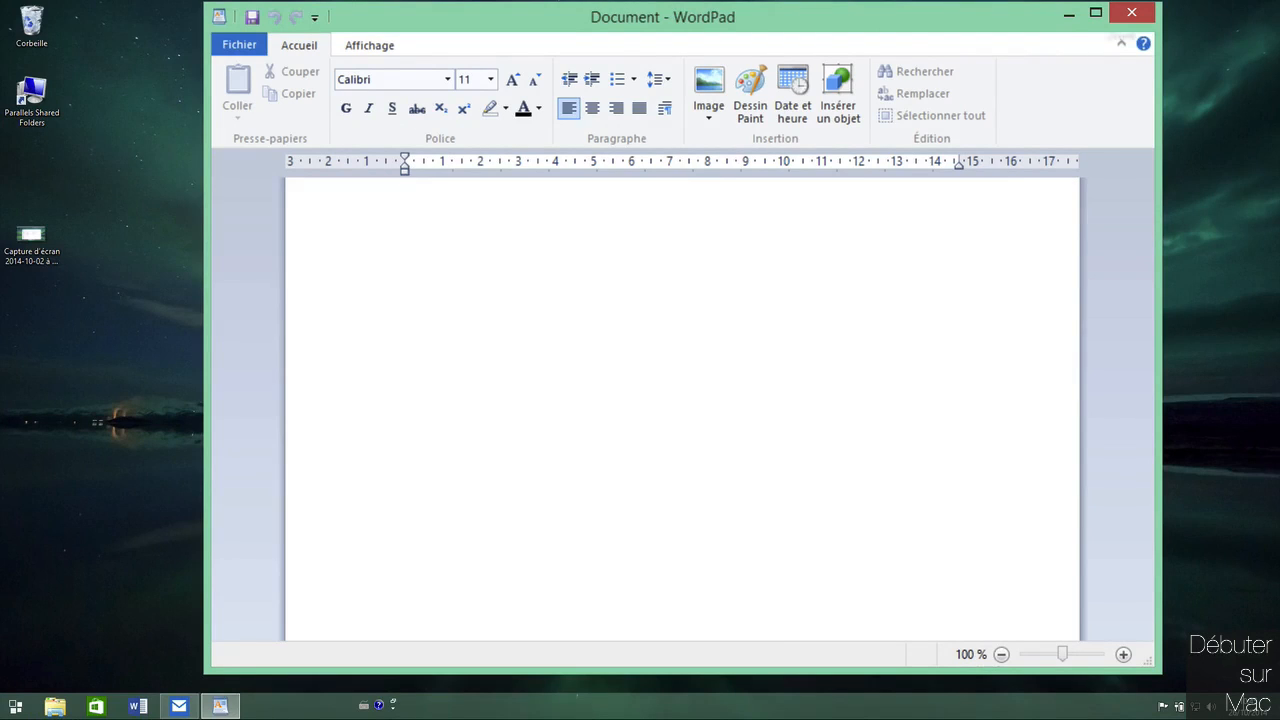
mouse_move(2, 8)
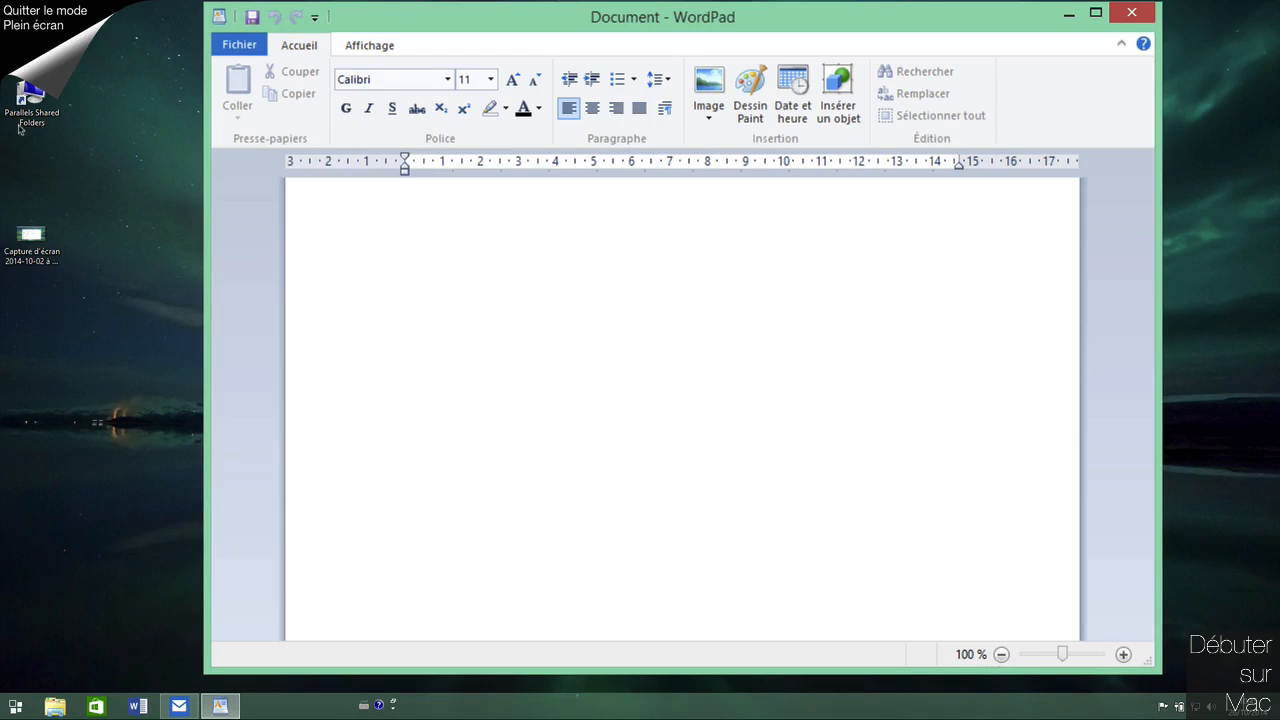
Check the keyboard layouts offered in the Windows language bar, keeping French (Apple) - Parallels, and return to the WordPad document
mouse_move(686, 702)
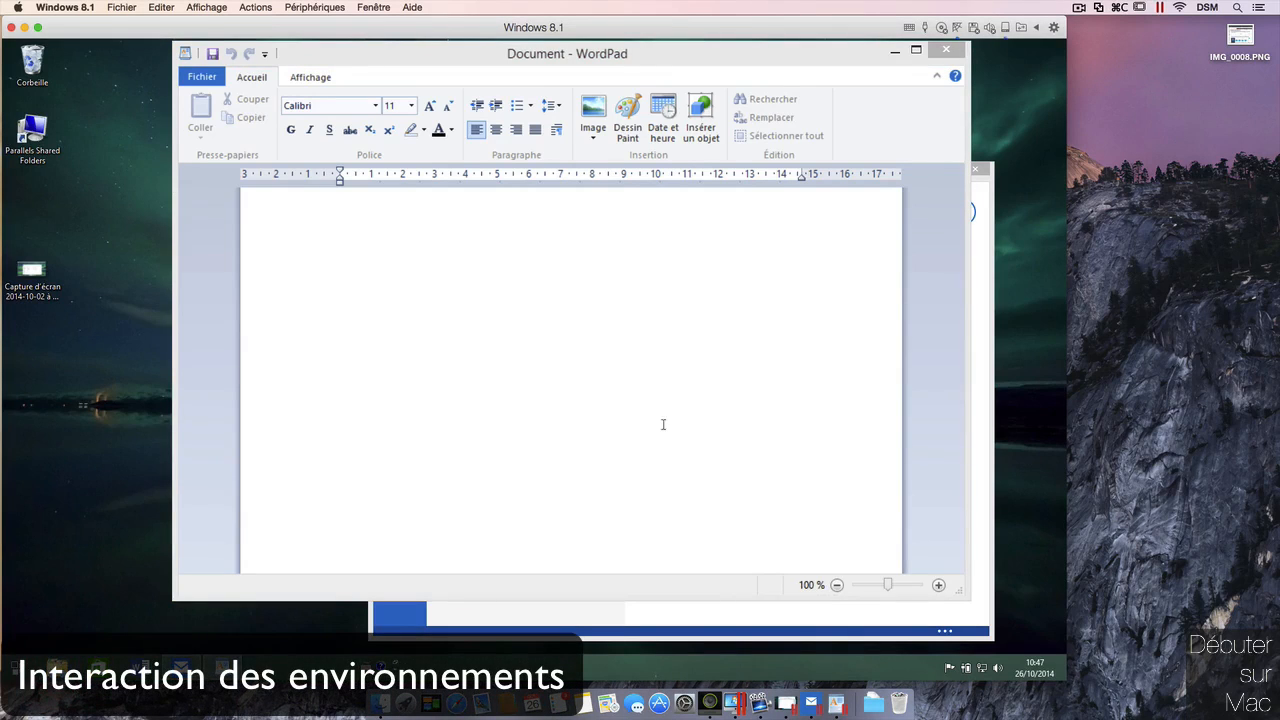
click(366, 667)
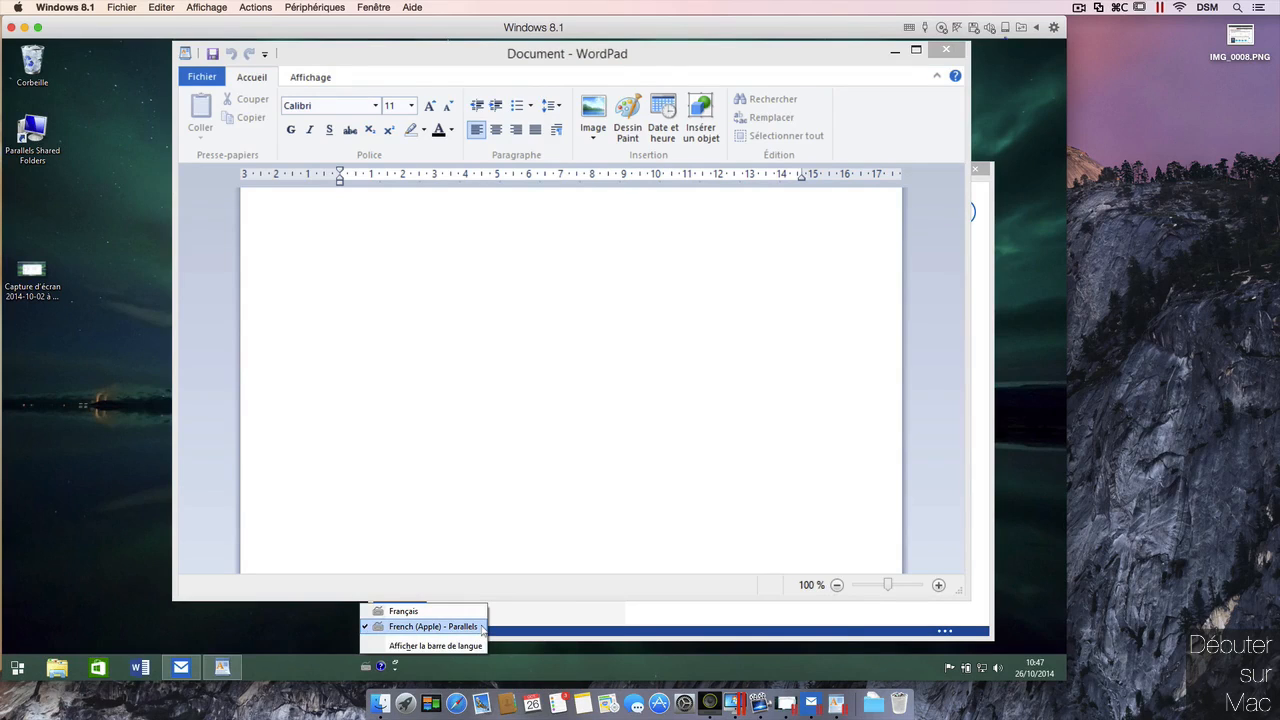
click(543, 457)
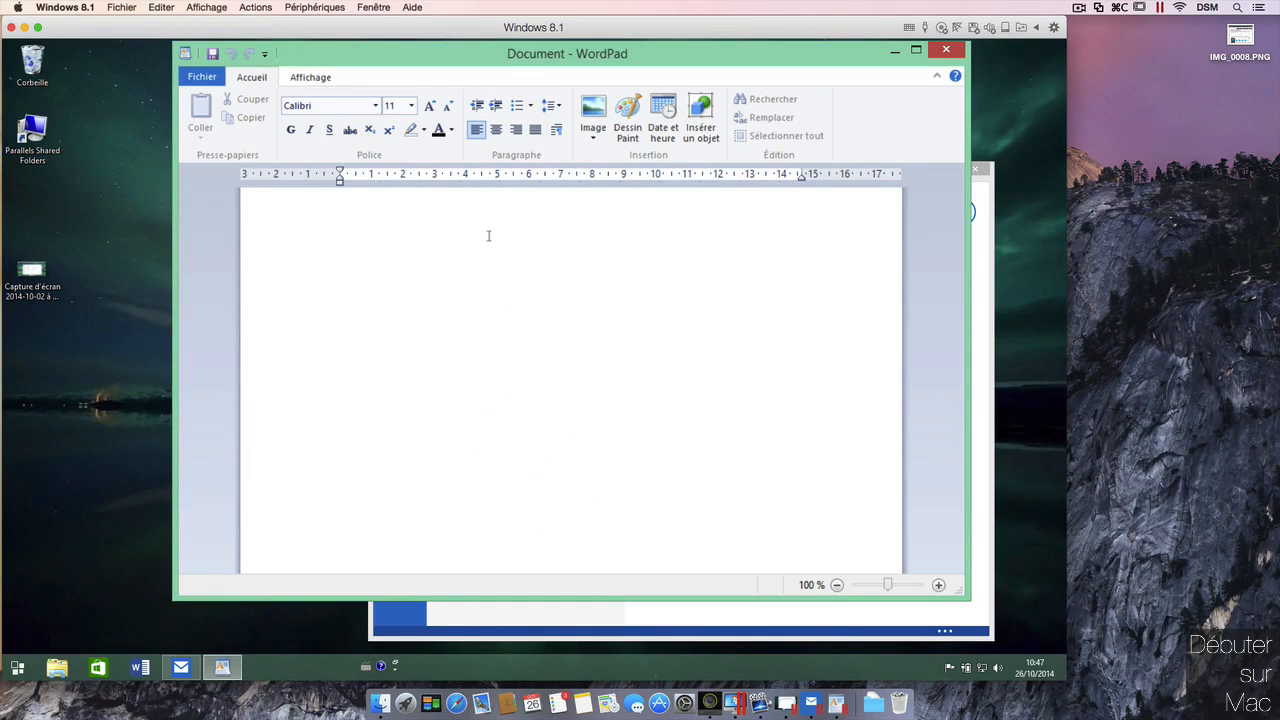
Enter "<<&é@@" in the WordPad document and insert the Capture d'écran image from the Windows desktop
text(<)
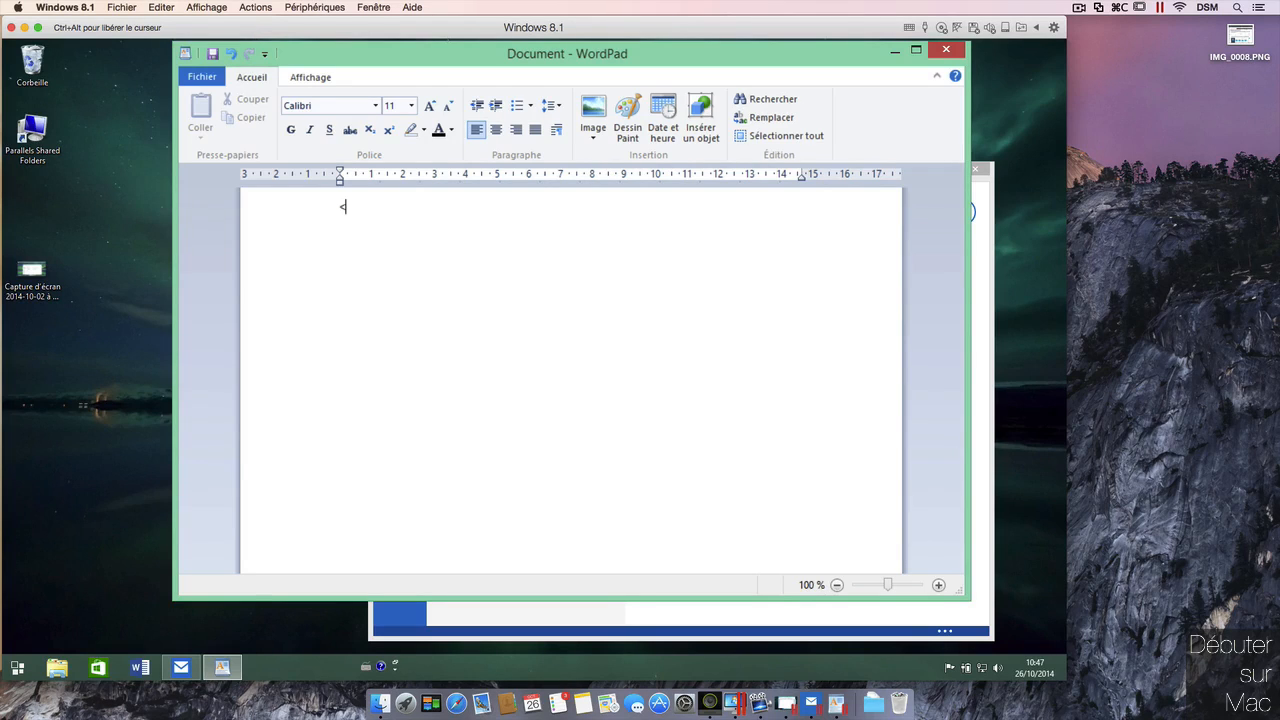
text(<&é@@)
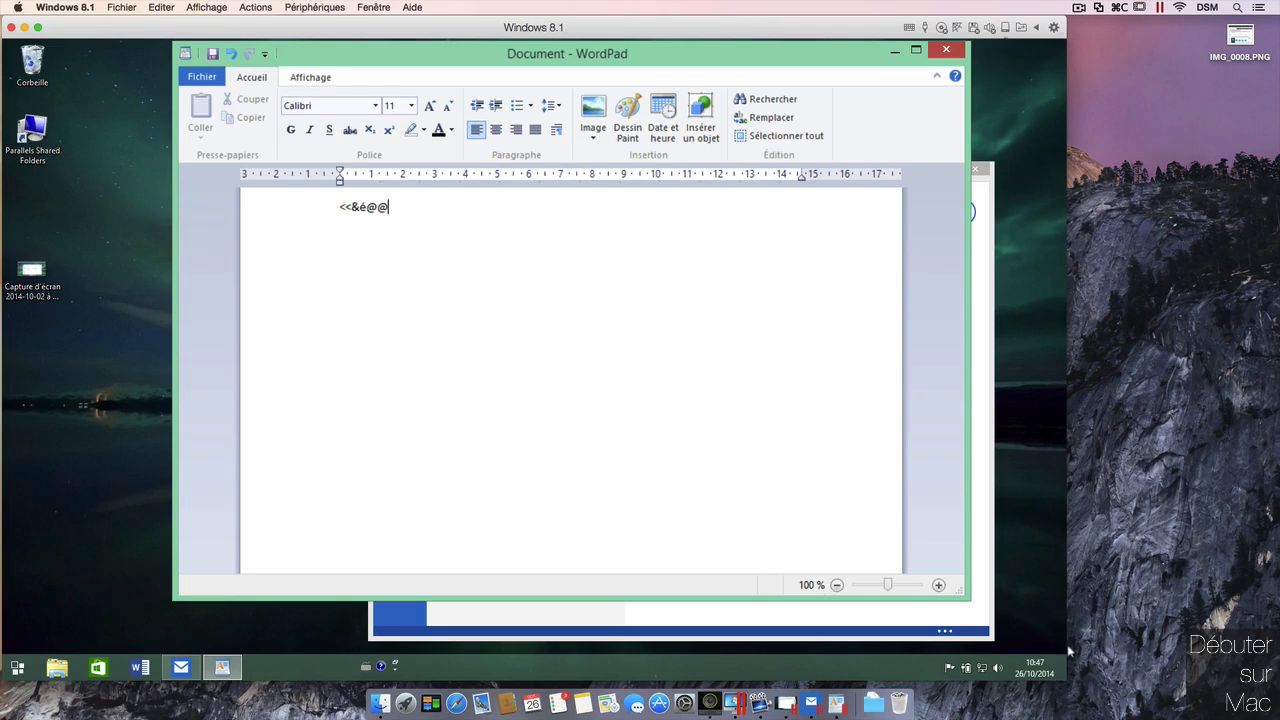
drag(32, 270, 499, 284)
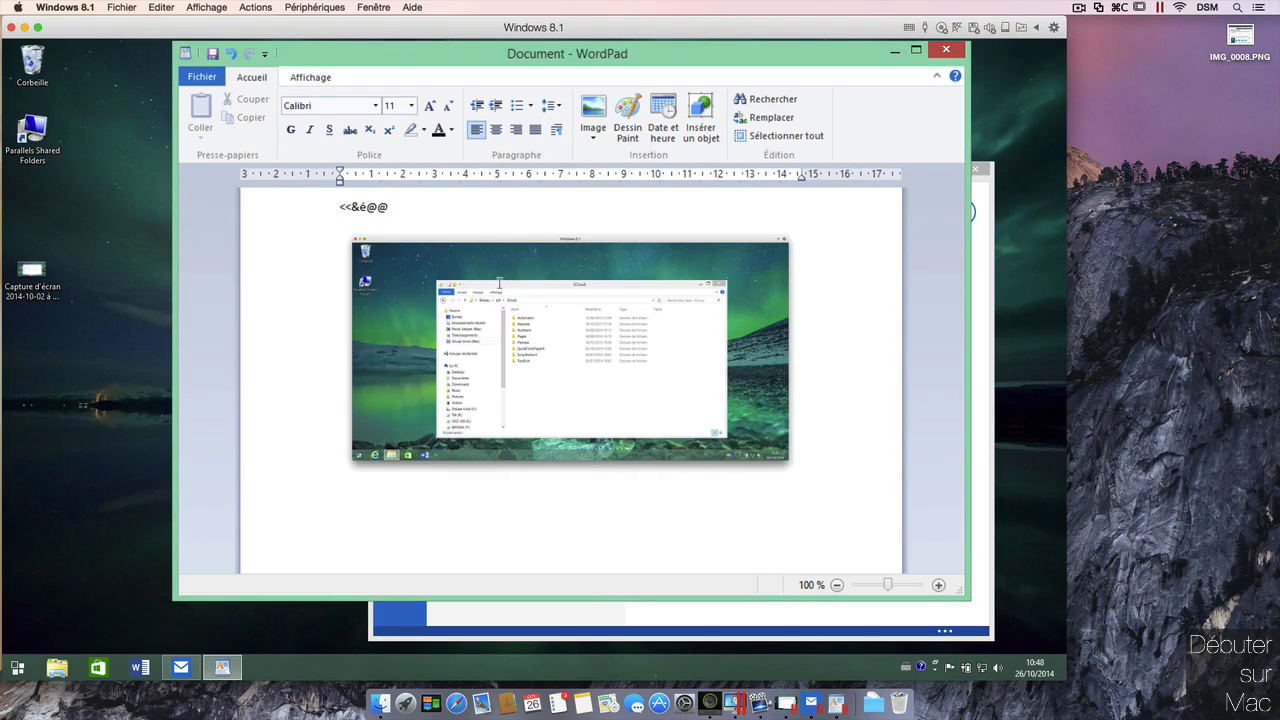
Insert IMG_0008.PNG from the Mac desktop into the WordPad document, replacing the existing copy of the file
drag(1240, 38, 740, 520)
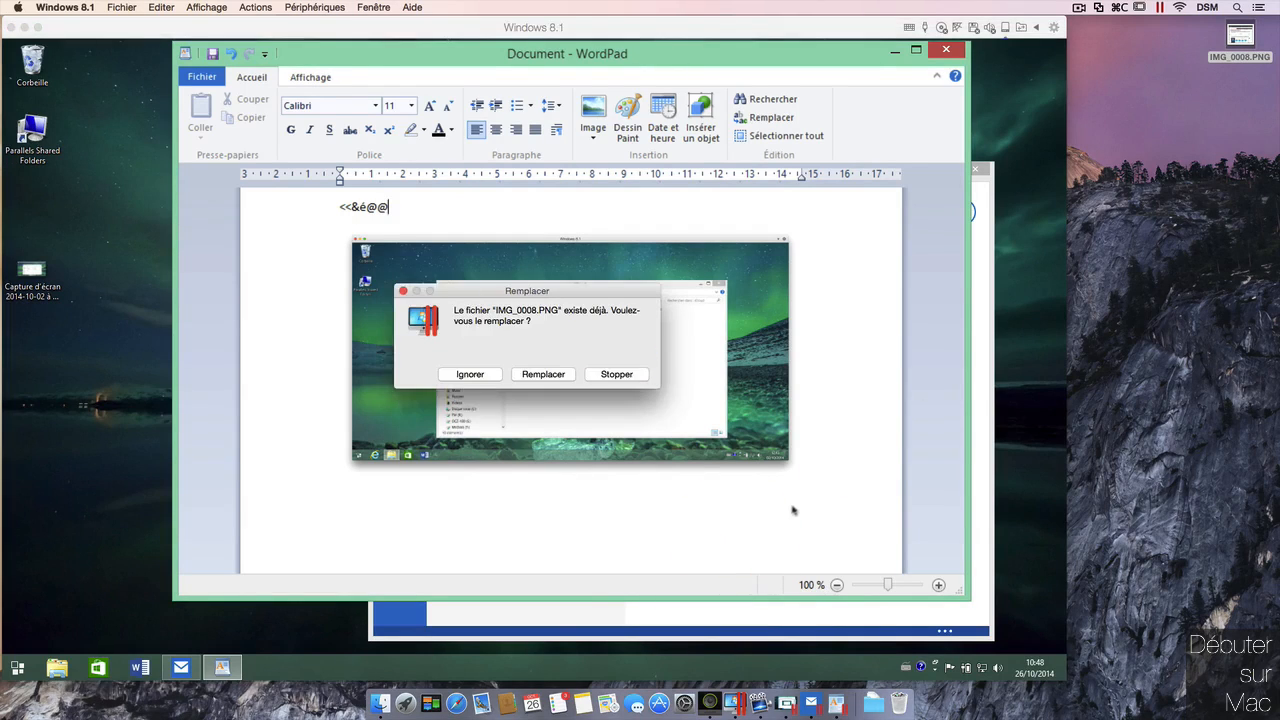
click(566, 375)
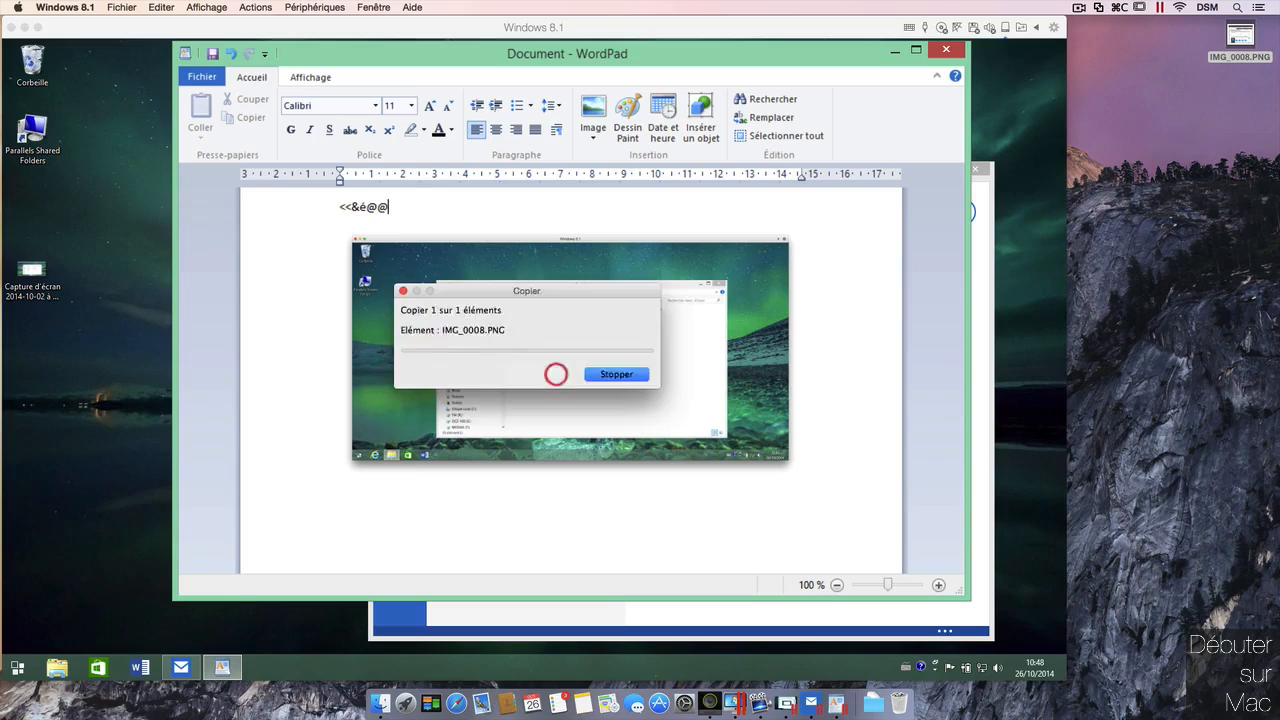
click(691, 399)
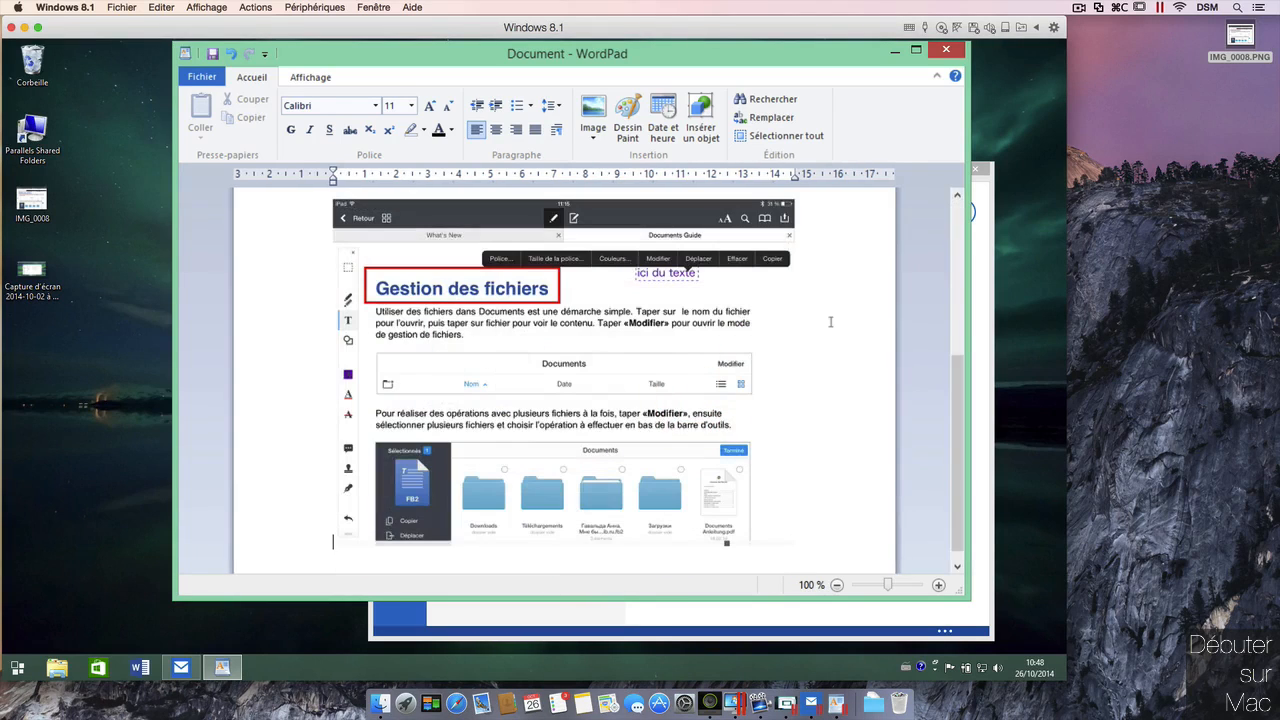
drag(959, 369, 971, 149)
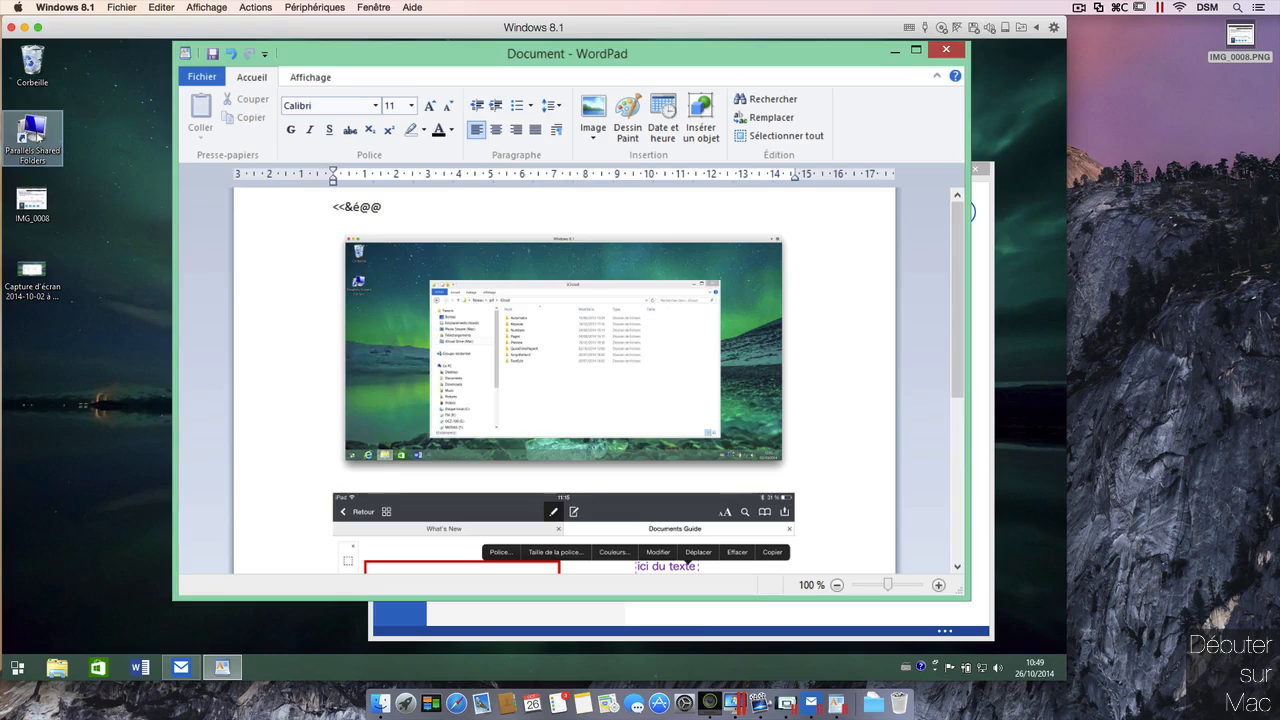
Open Photo Stream in the Parallels Shared Folders and place IMG_0001 into the WordPad document
double_click(40, 130)
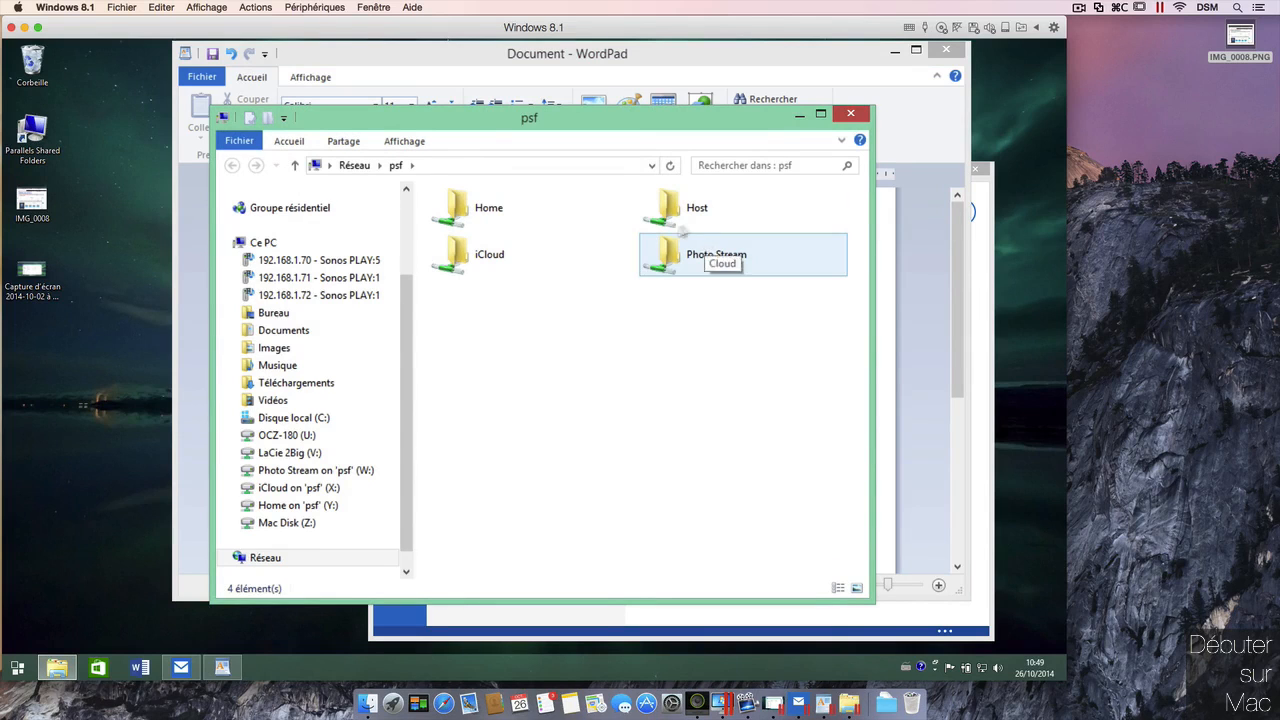
double_click(684, 258)
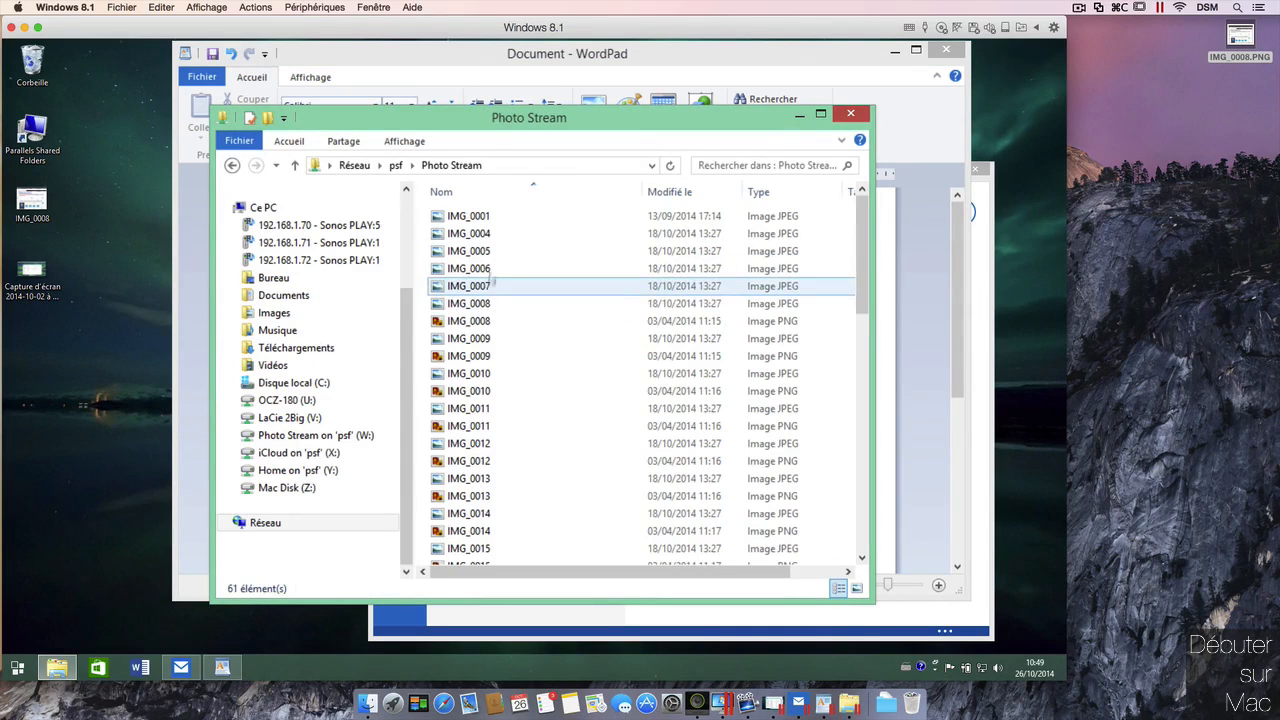
drag(516, 126, 571, 393)
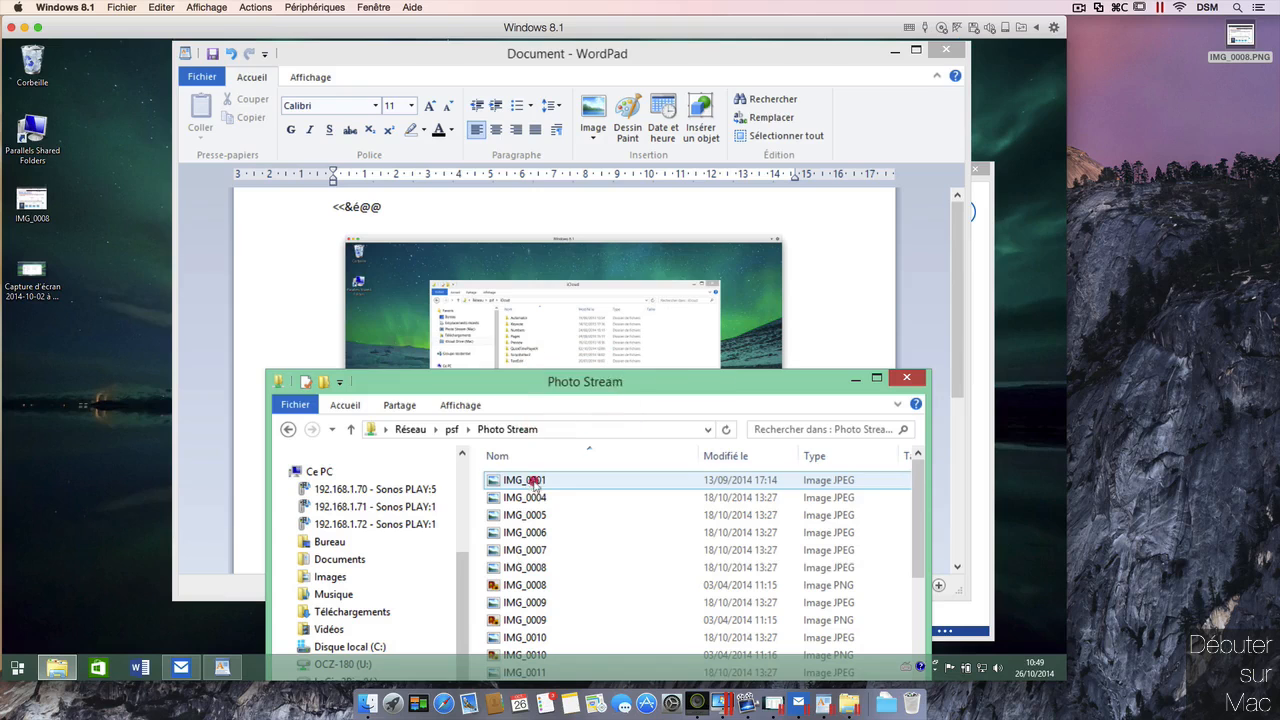
drag(535, 481, 321, 313)
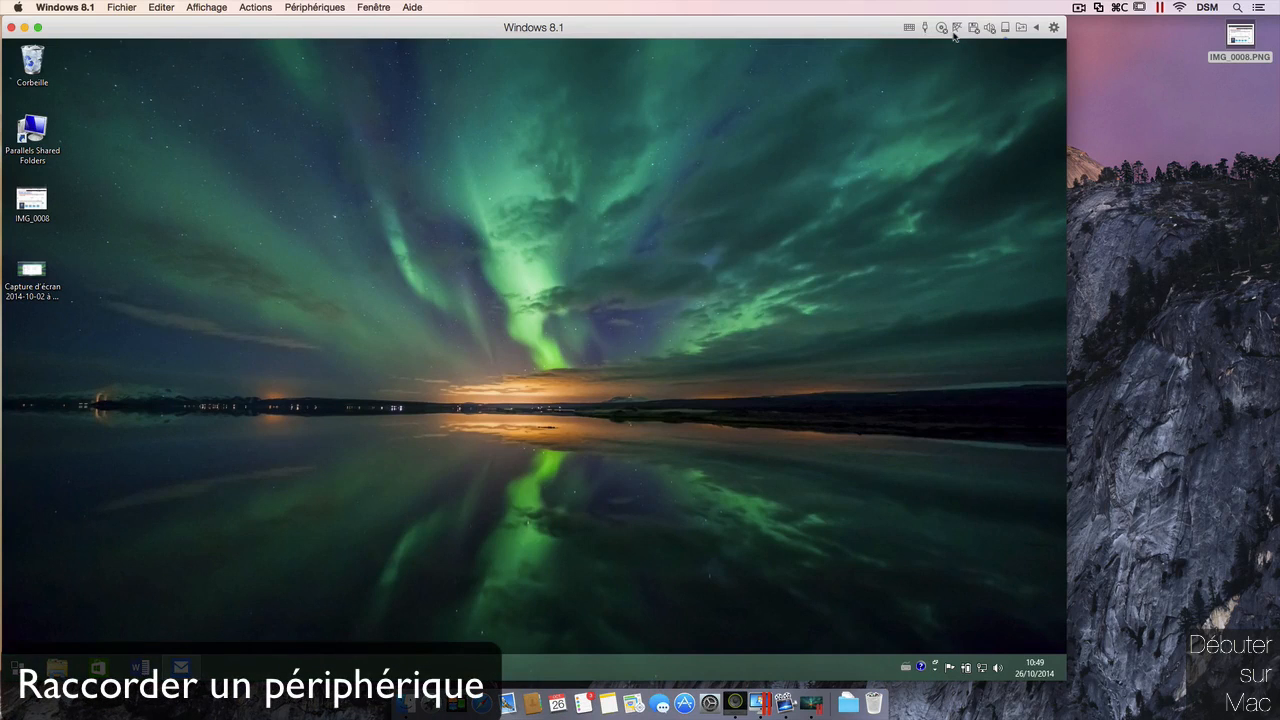
Resume the paused Windows 8.1 virtual machine and switch to the Finder
click(957, 28)
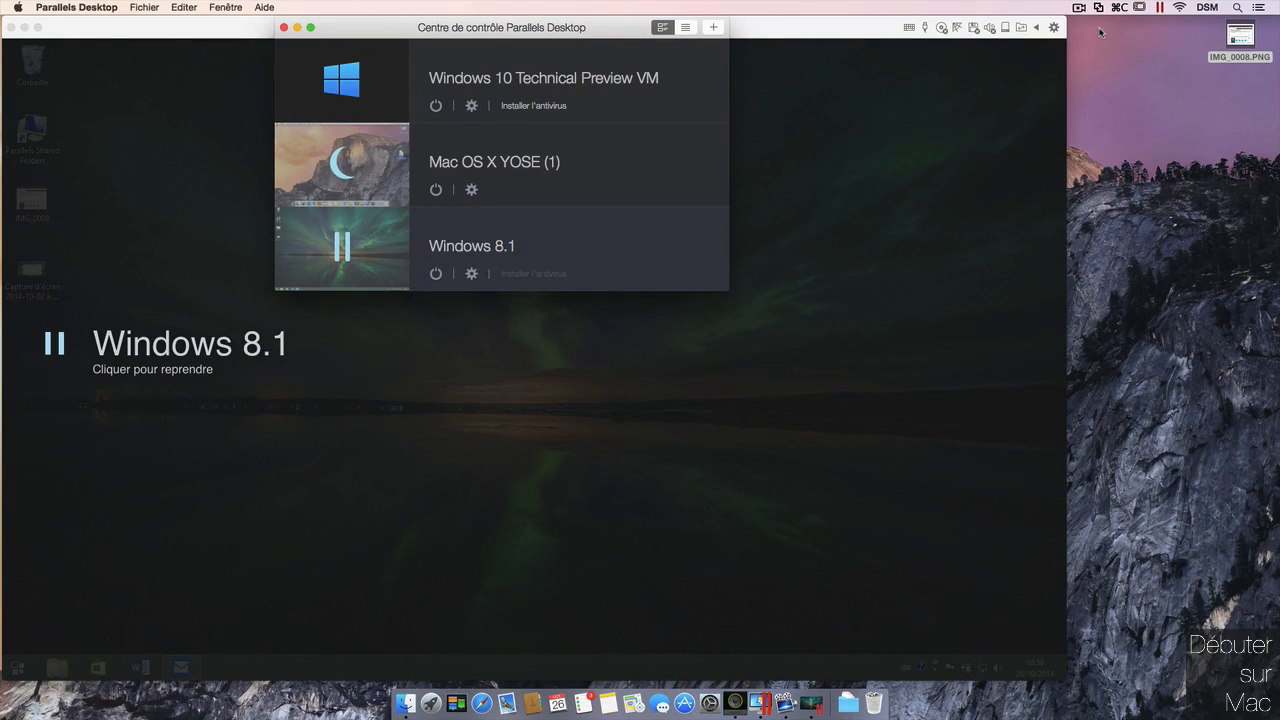
click(90, 335)
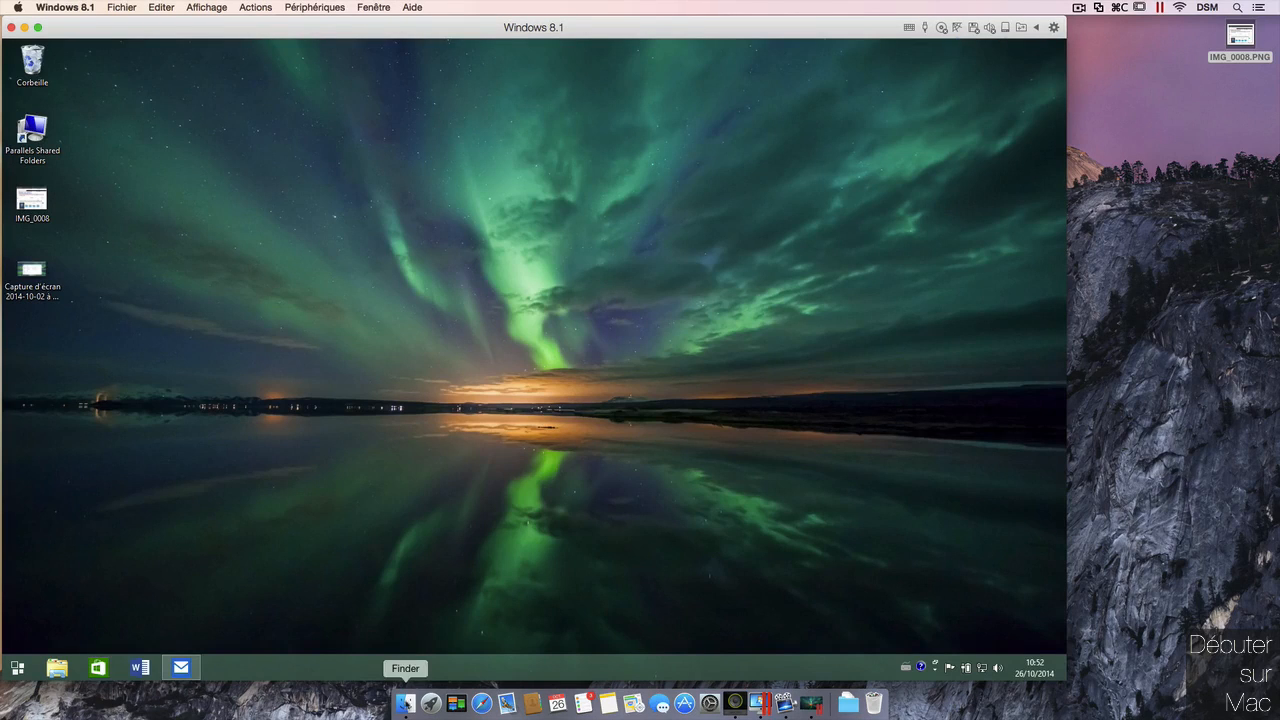
click(405, 703)
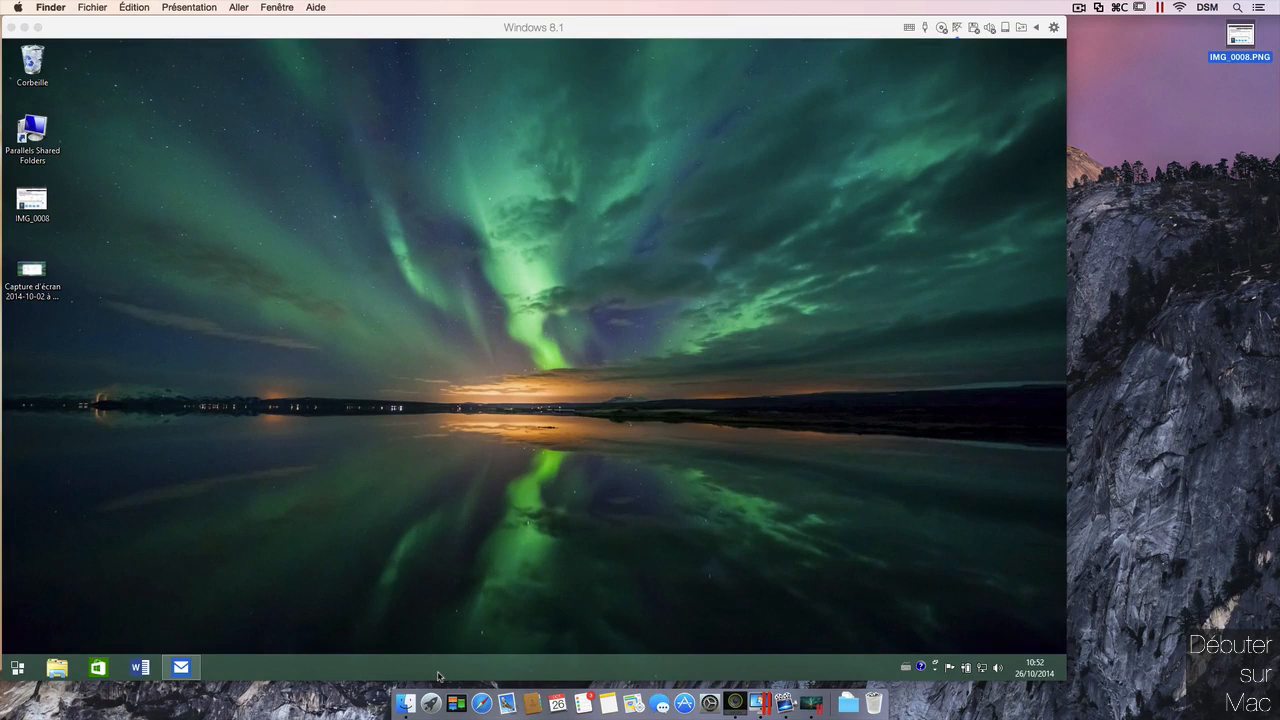
Connect the USB DISK 2.0 device to the Windows 8.1 virtual machine and open WININSTALL (E:) to display its files
click(926, 28)
click(926, 28)
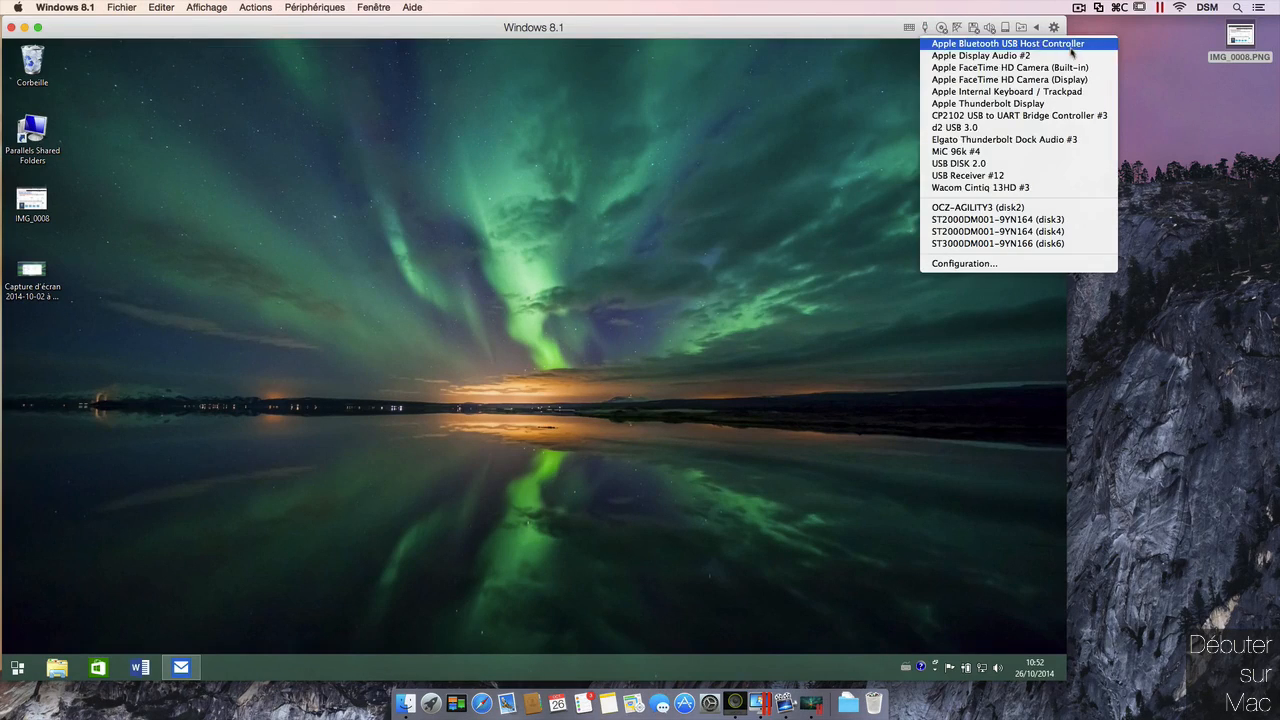
click(1053, 164)
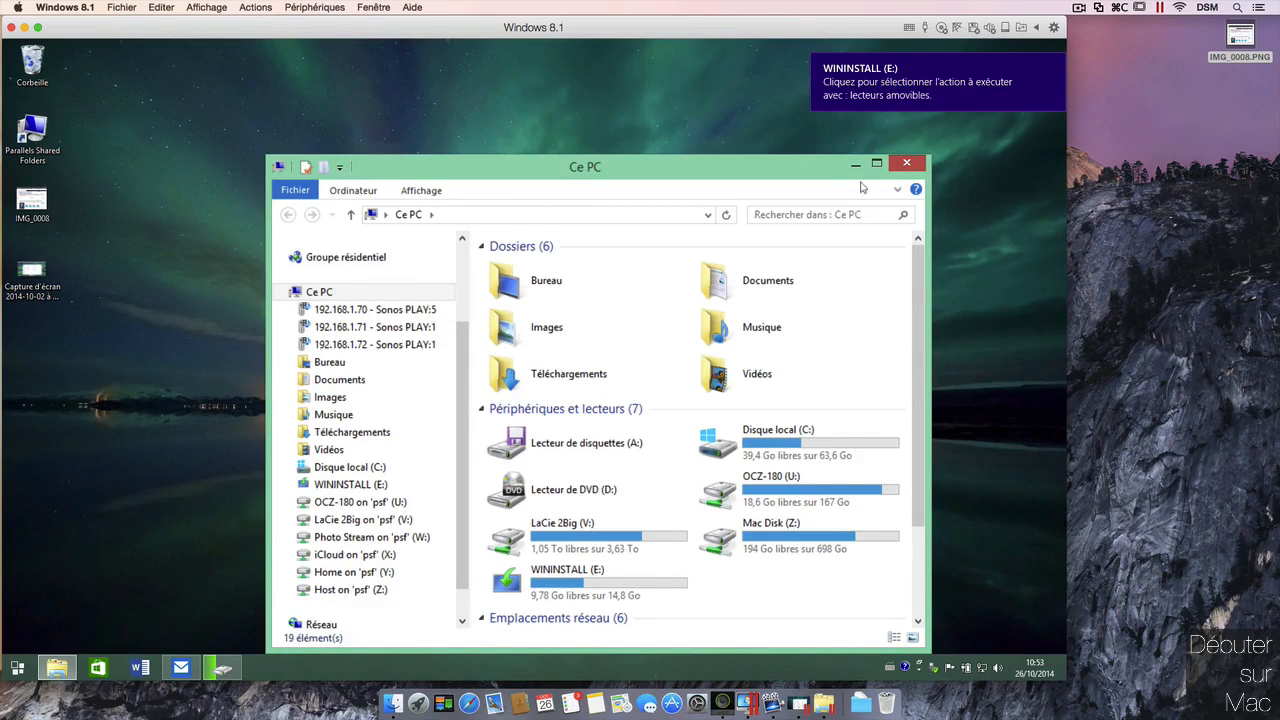
click(912, 80)
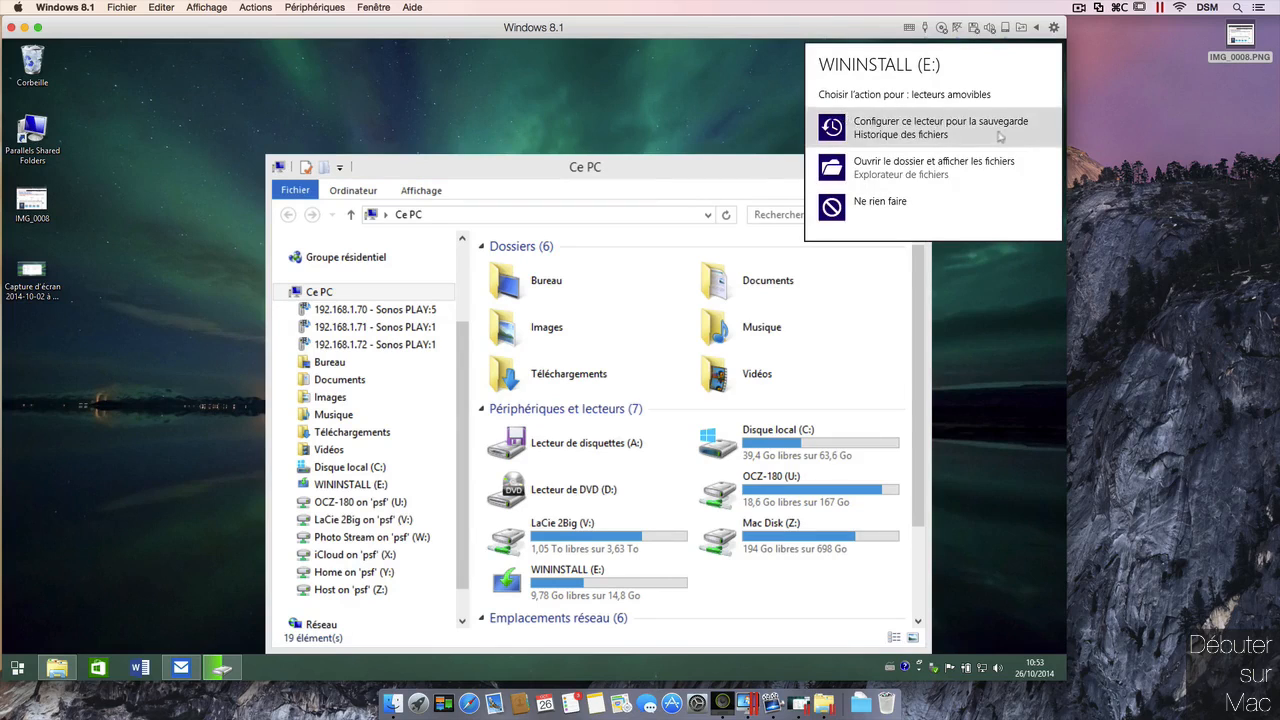
click(985, 168)
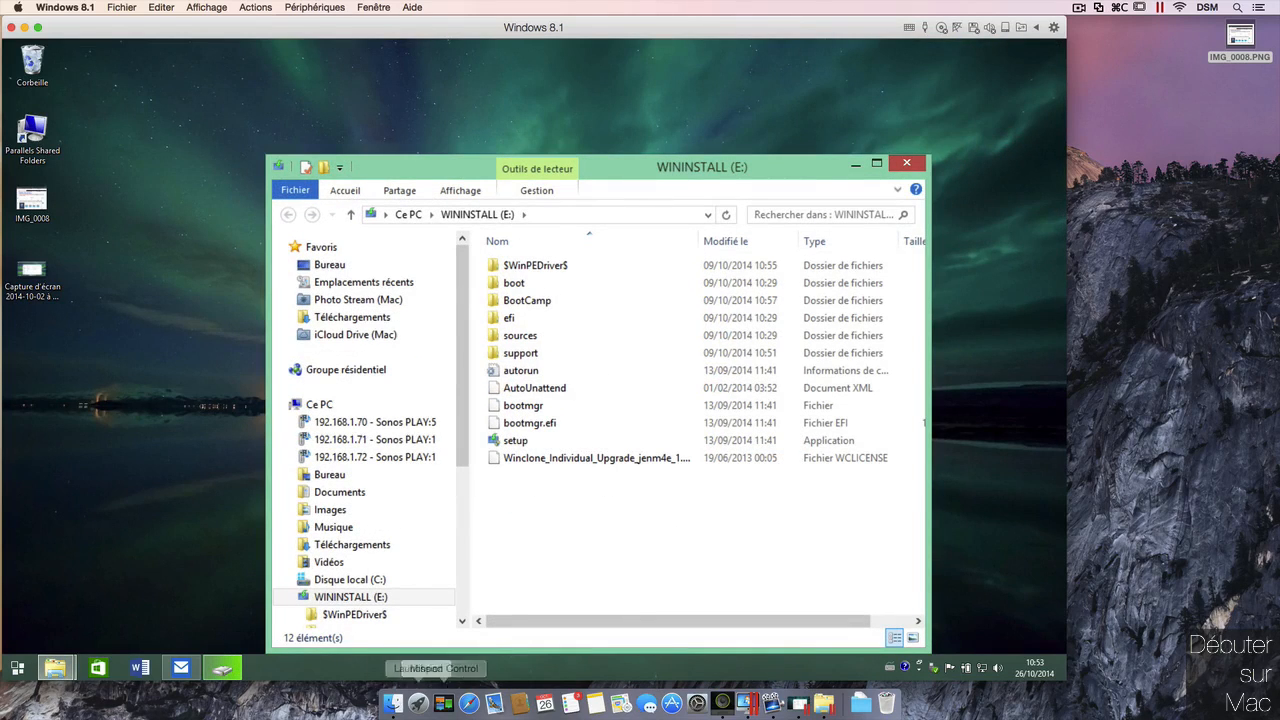
Add a permanent assignment connecting OCZ-AGILITY3 (disk1) to Ordinateur in the Périphériques preferences of Parallels Desktop
click(752, 705)
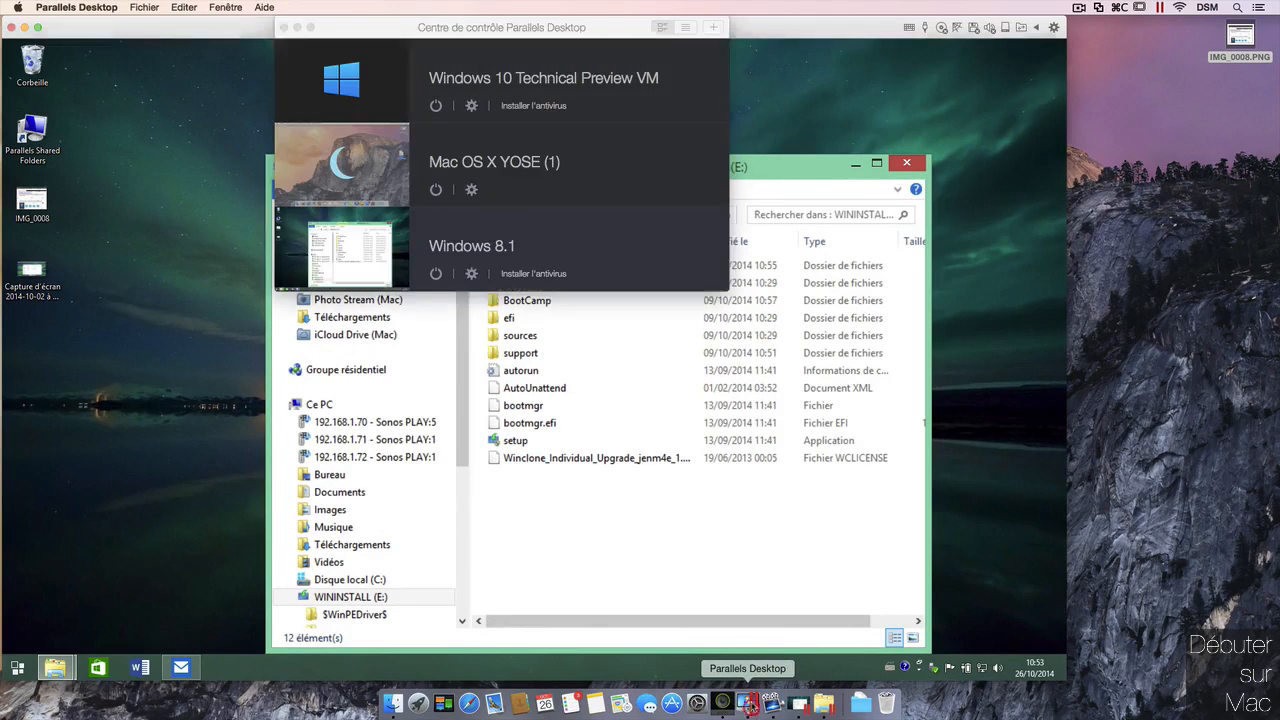
click(96, 7)
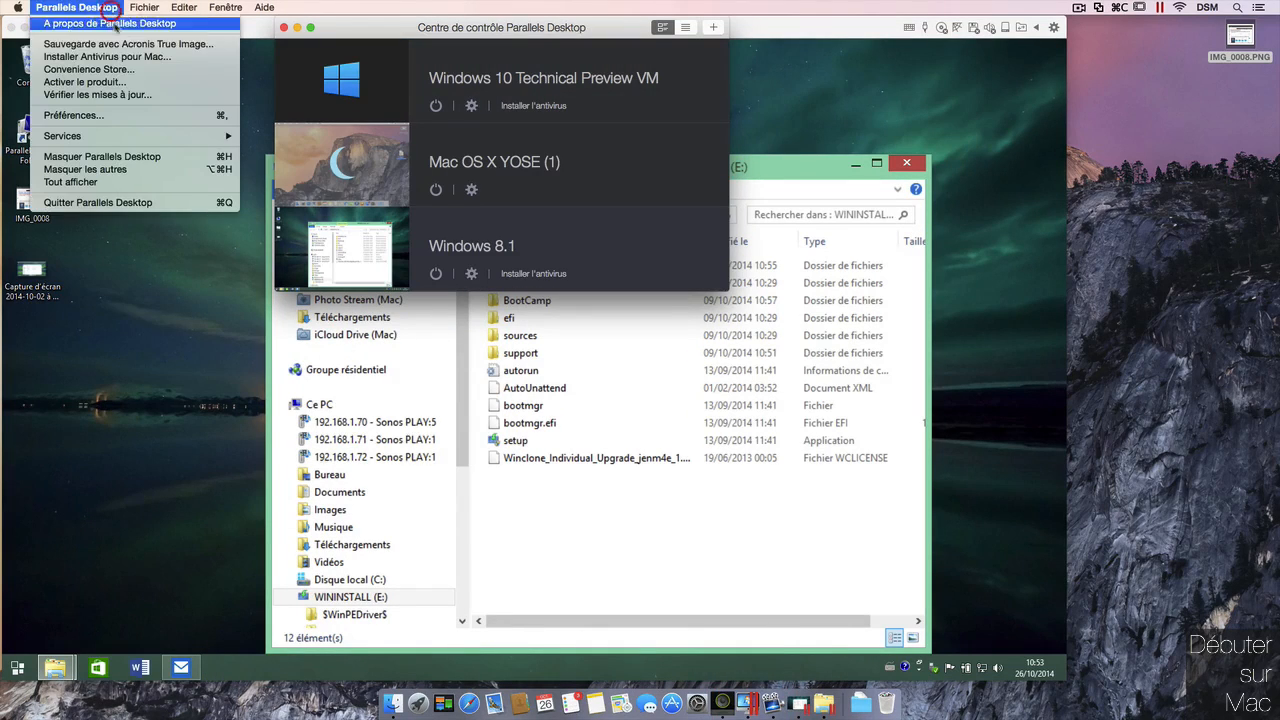
click(127, 117)
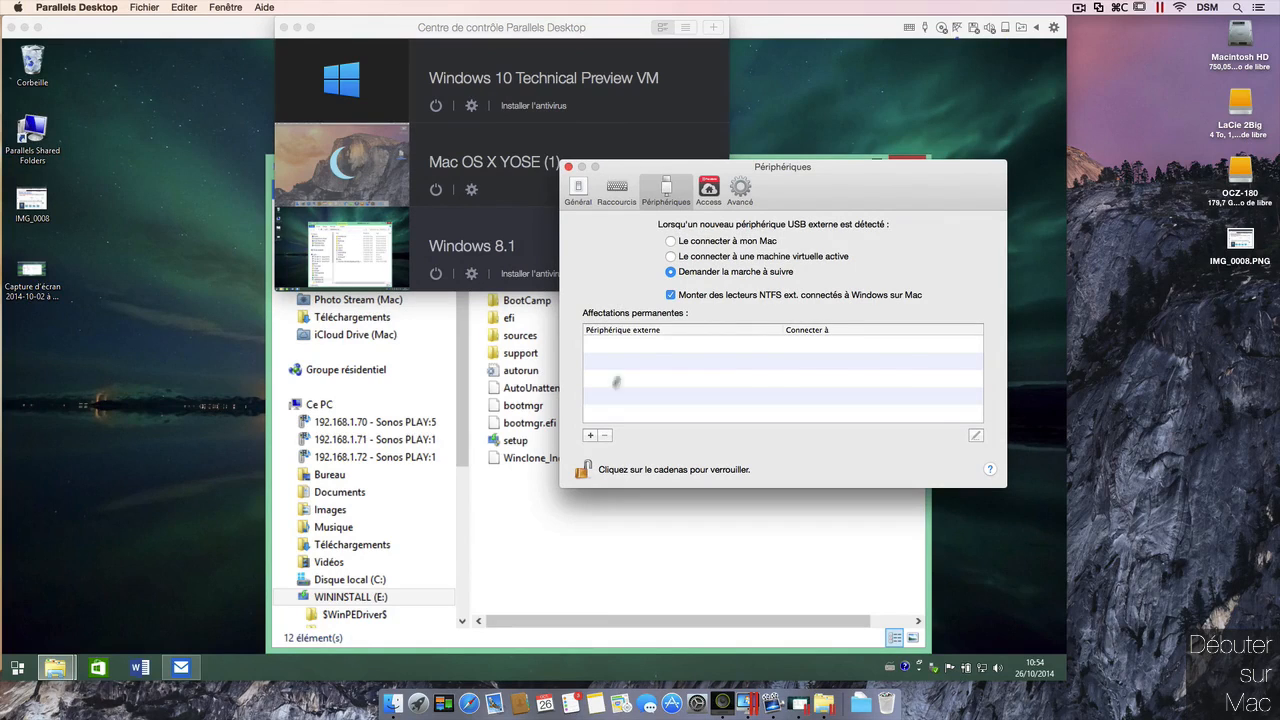
click(590, 435)
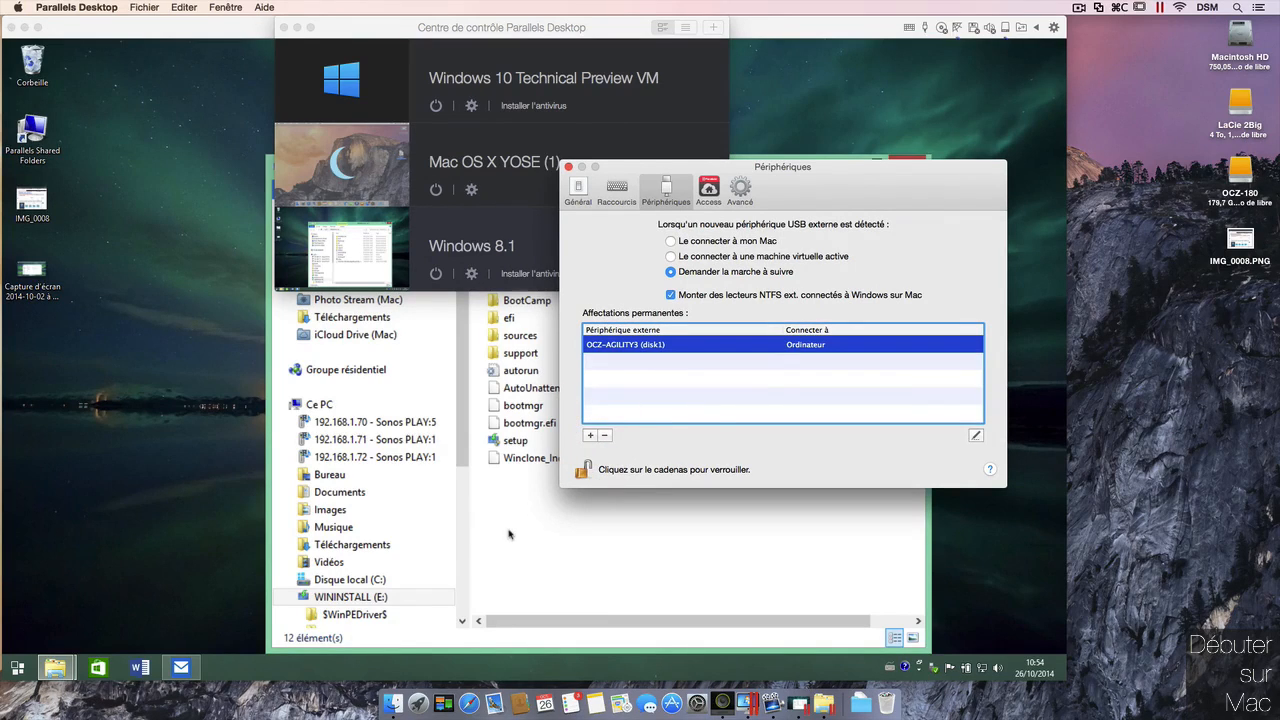
Examine the external devices and connection targets offered for the permanent assignment, keeping OCZ-AGILITY3 (disk1) and Ordinateur
click(660, 346)
click(660, 346)
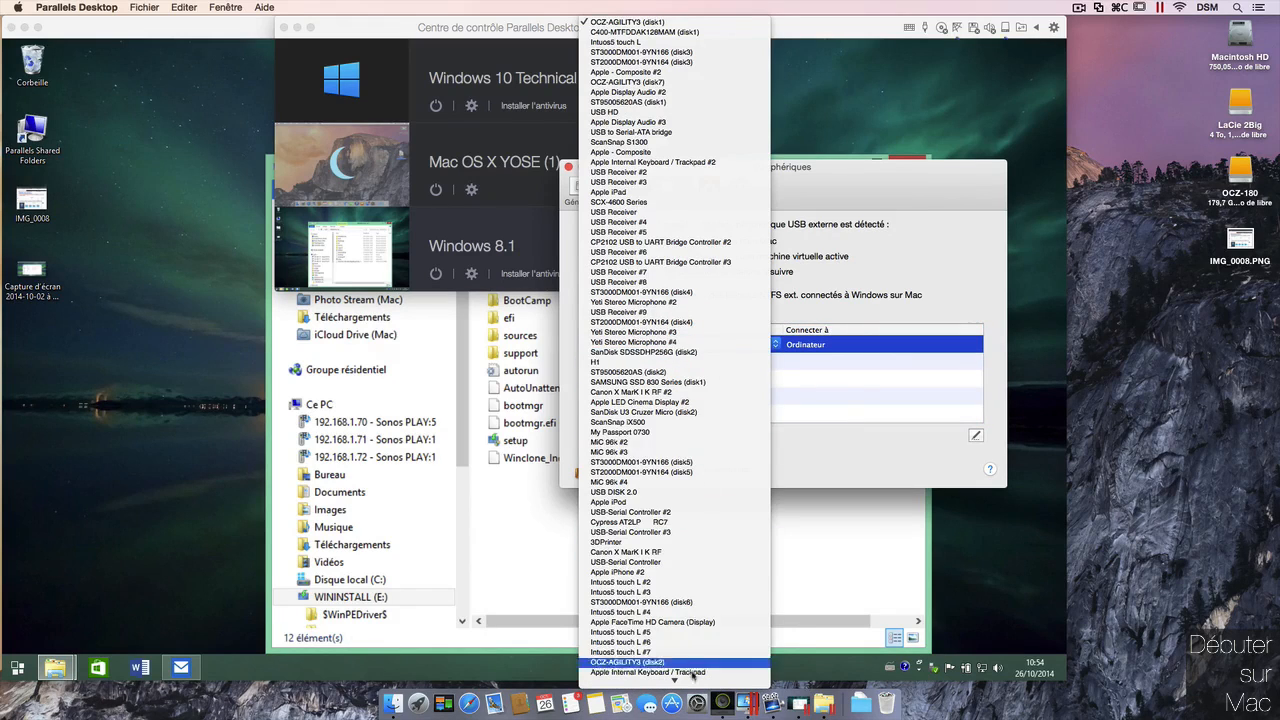
click(912, 388)
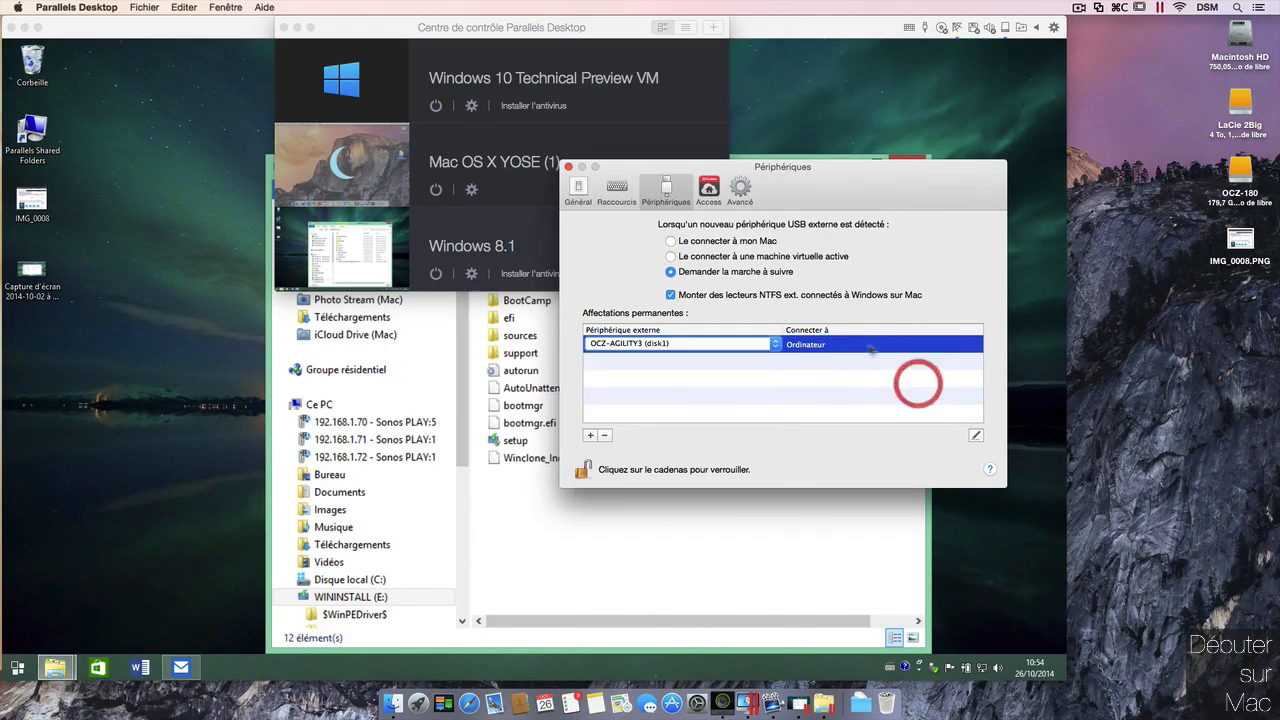
click(817, 346)
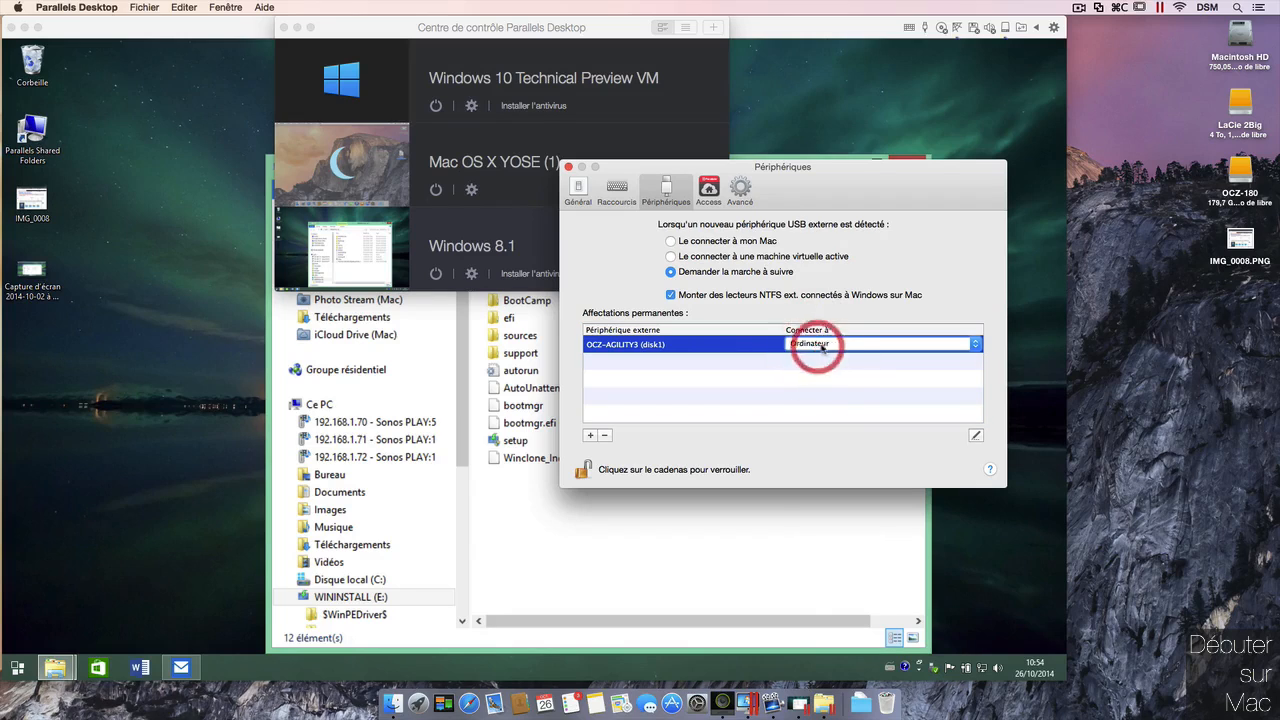
click(935, 415)
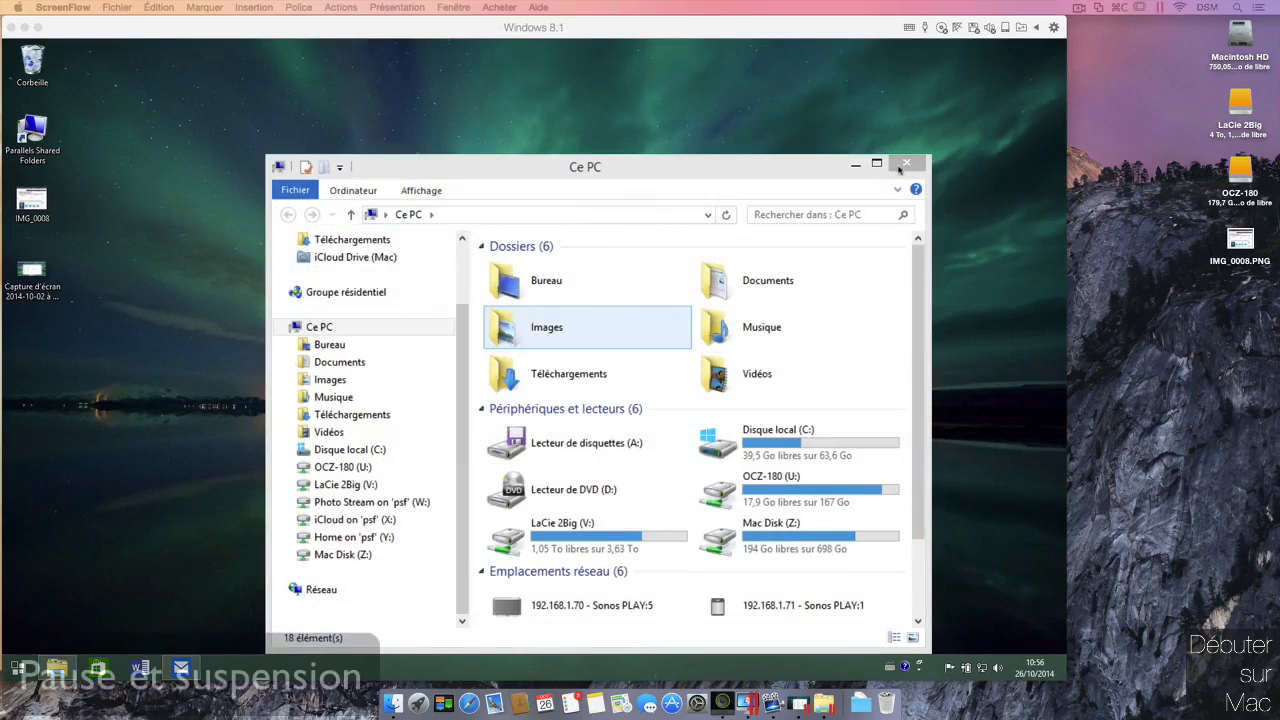
Close the Ce PC window, and pause and resume the Windows 8.1 virtual machine
click(906, 163)
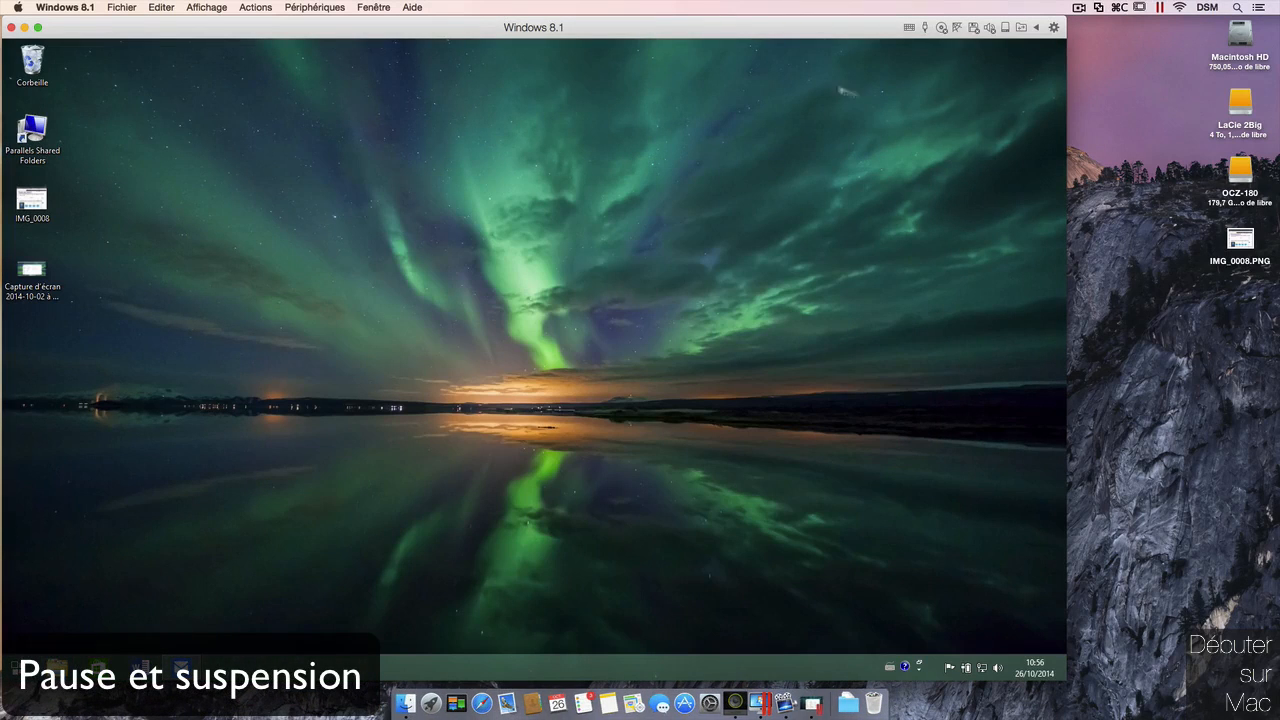
click(306, 12)
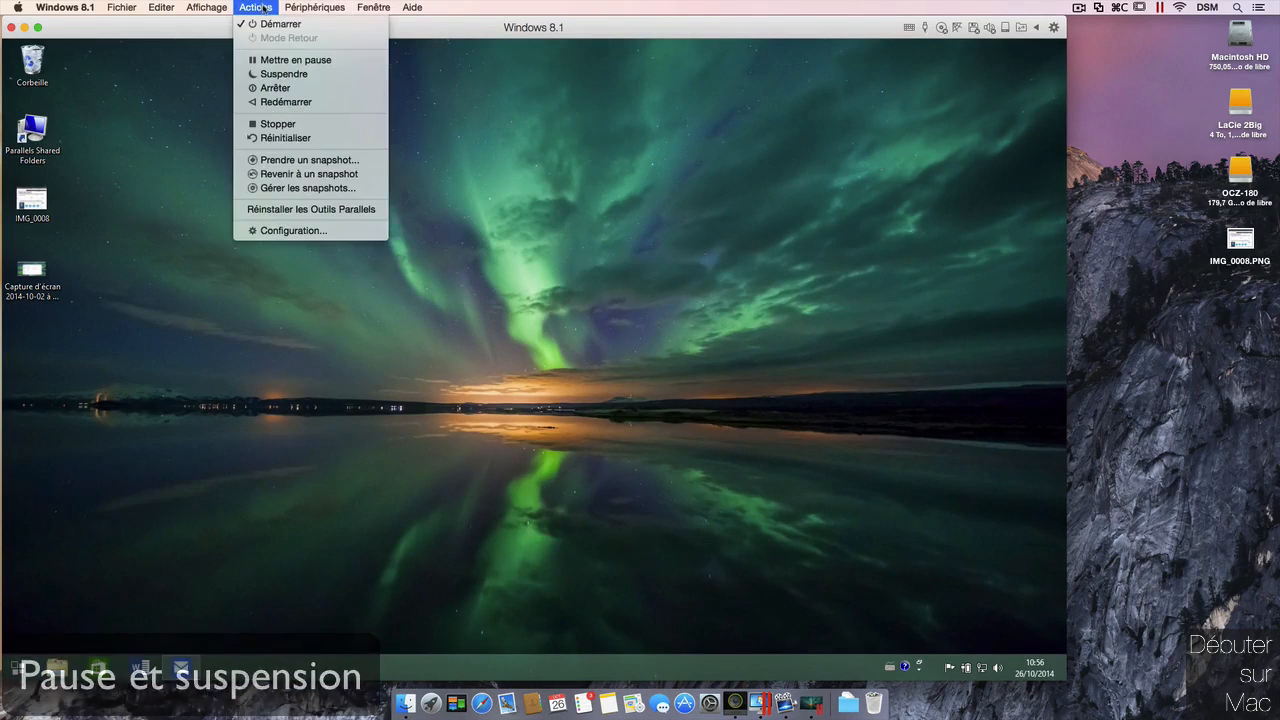
click(345, 61)
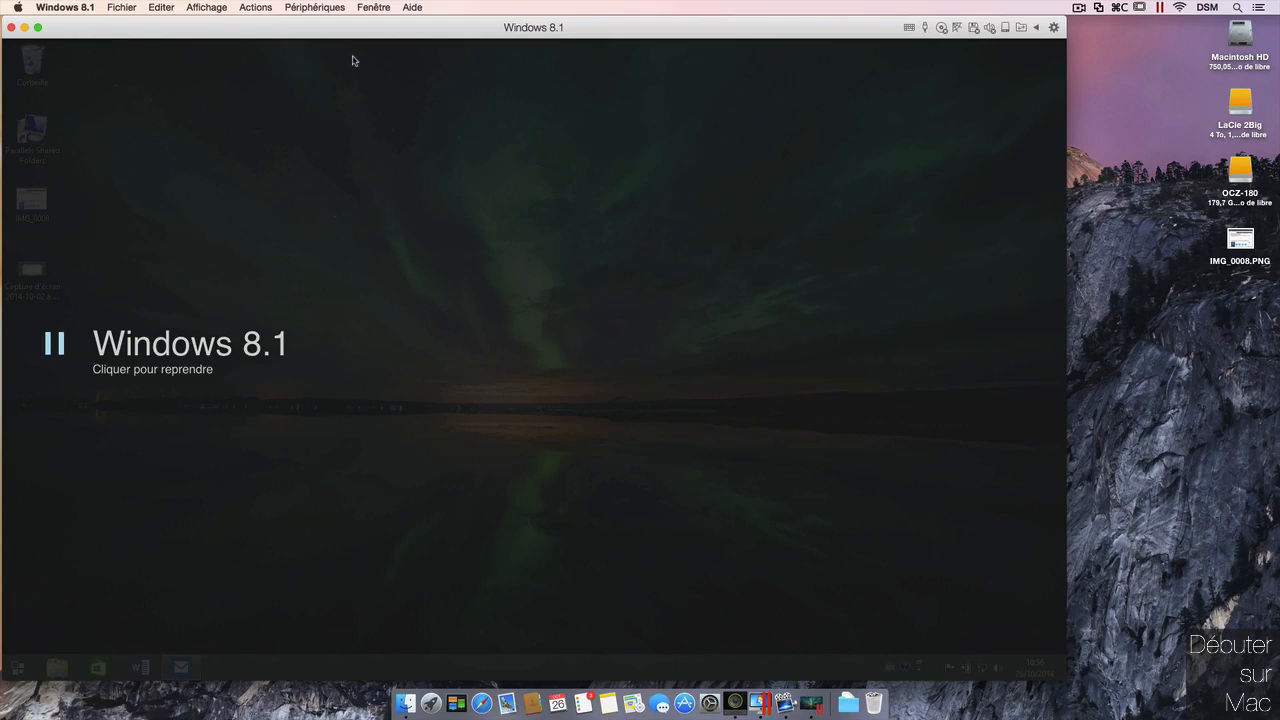
click(138, 350)
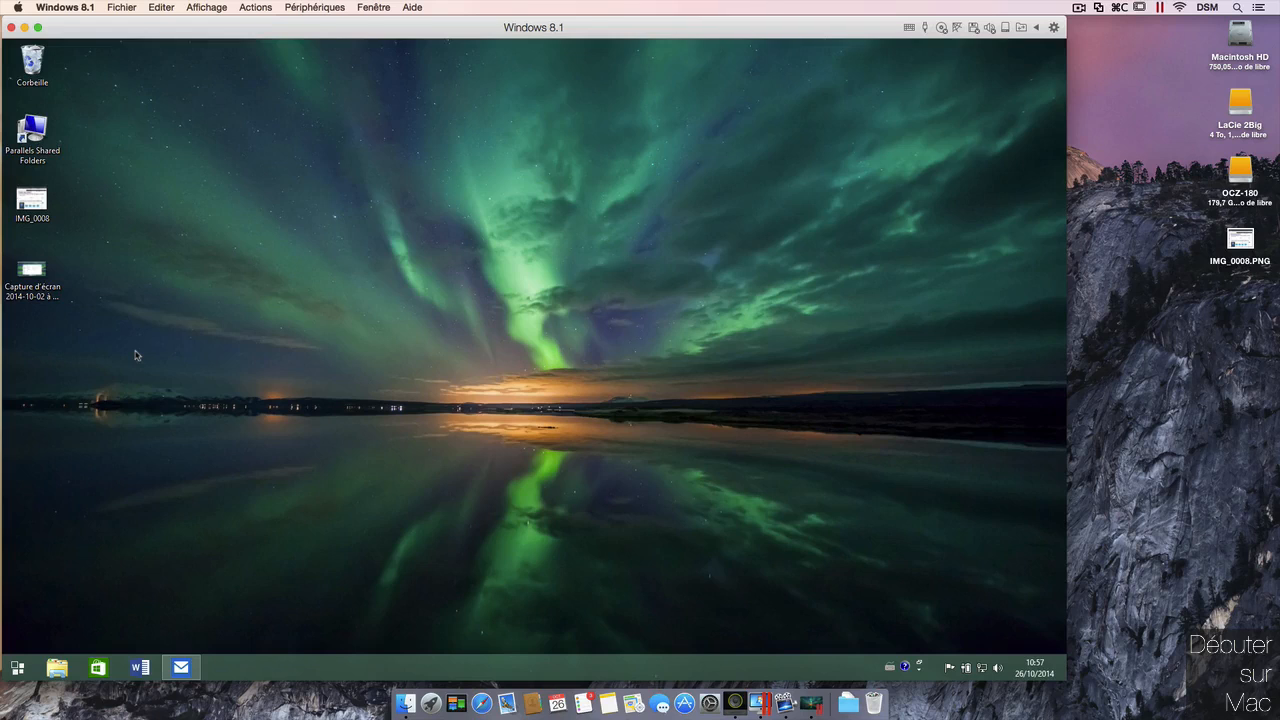
Suspend the running Windows 8.1 virtual machine
click(255, 7)
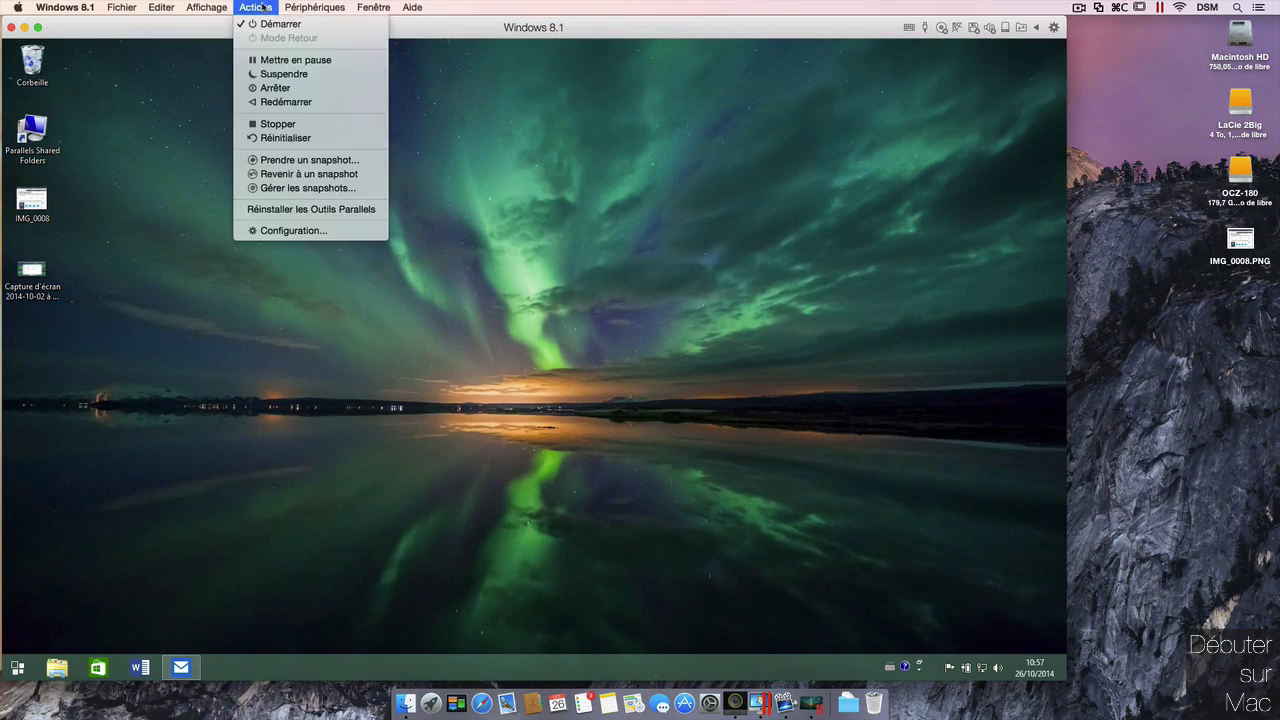
click(318, 77)
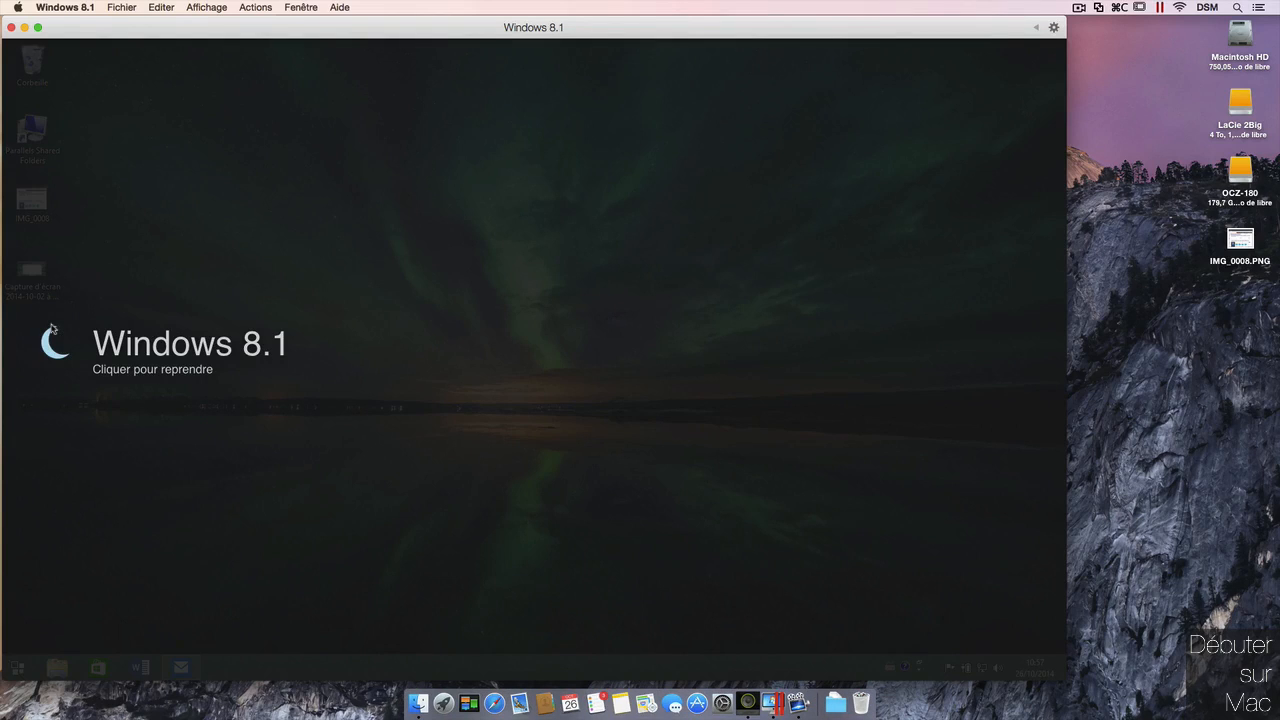
Quit Parallels Desktop, and resume the suspended Windows 8.1 virtual machine from the Centre de contrôle
right_click(776, 704)
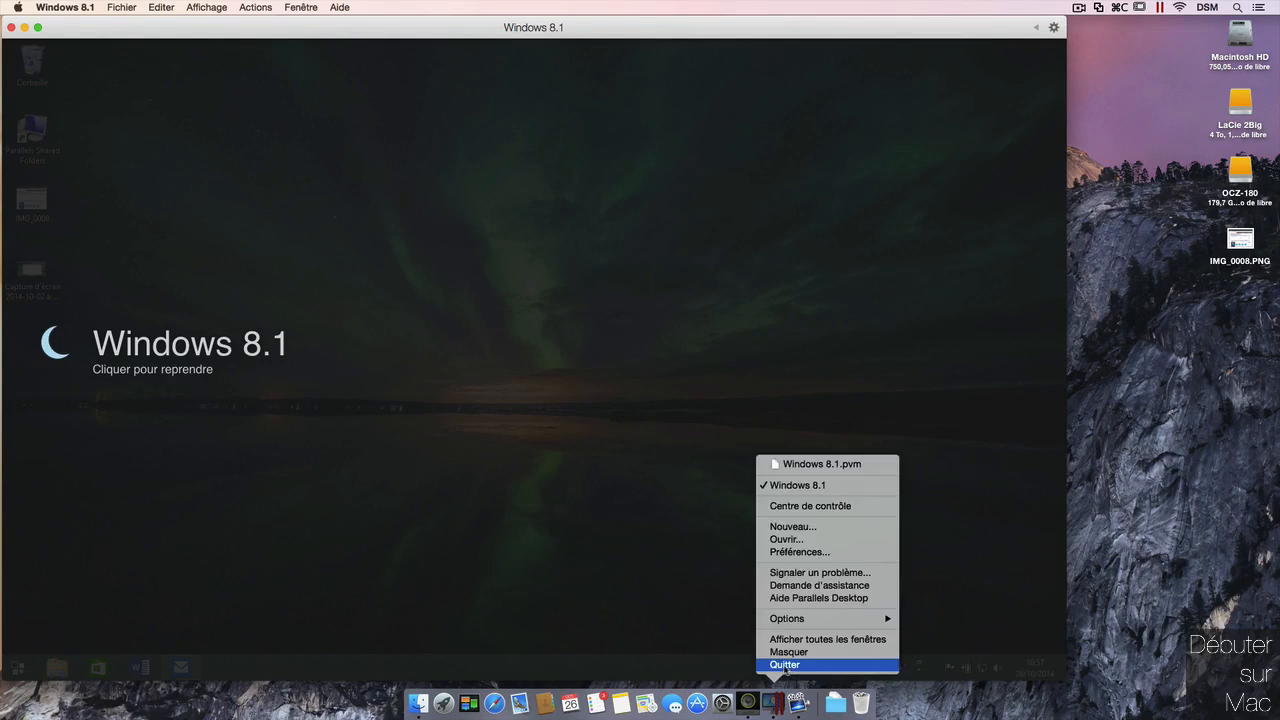
click(787, 668)
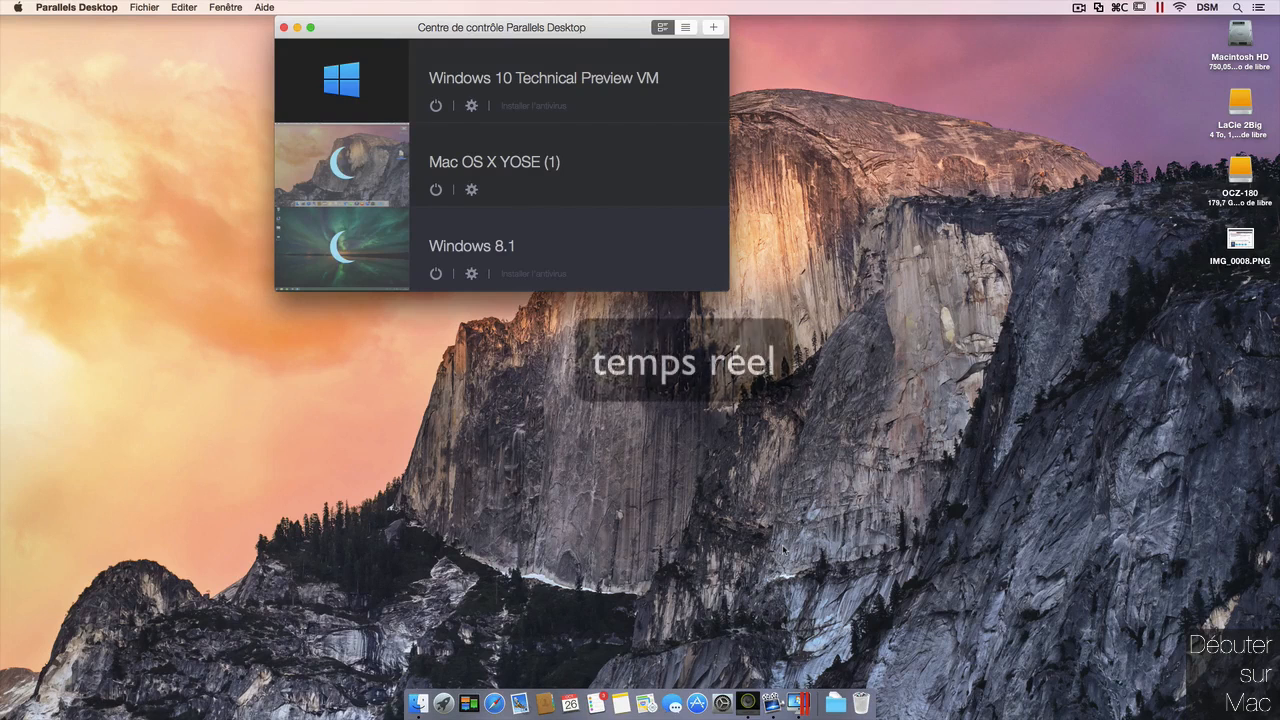
click(341, 251)
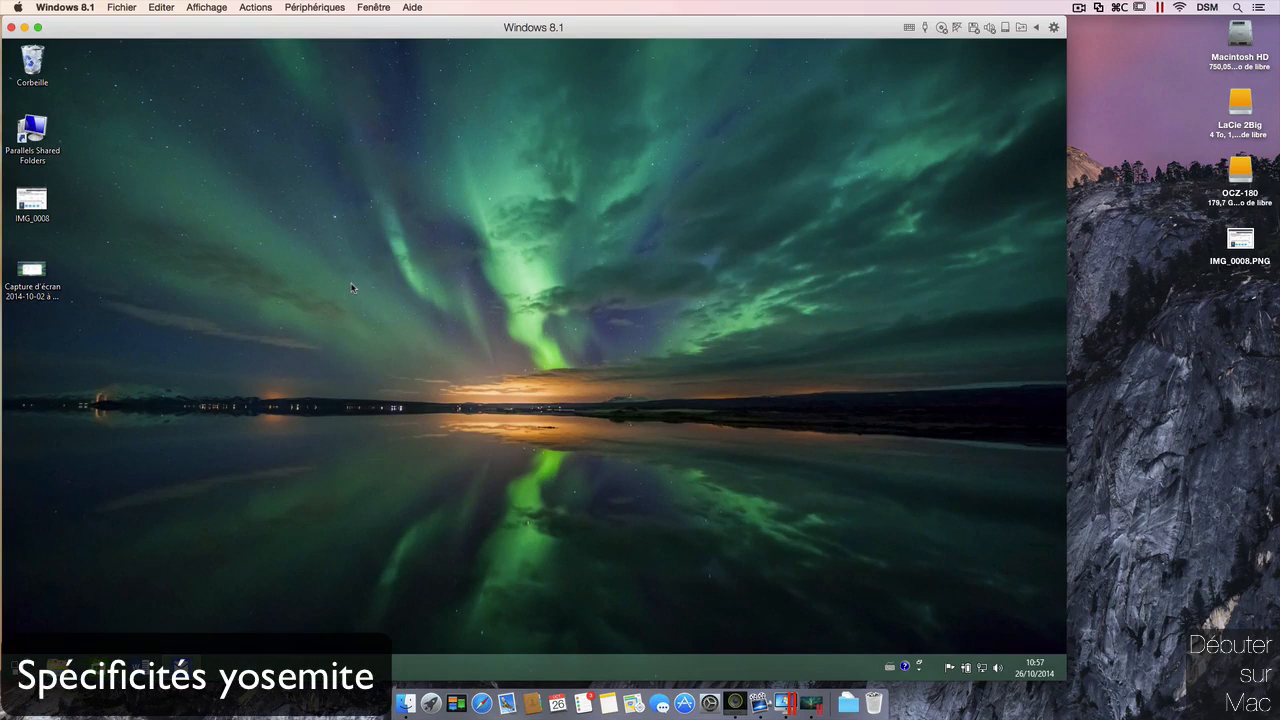
View the Windows 8.1 CPU and RAM usage in the Aujourd'hui view of the Mac notification centre, and close it
click(1258, 8)
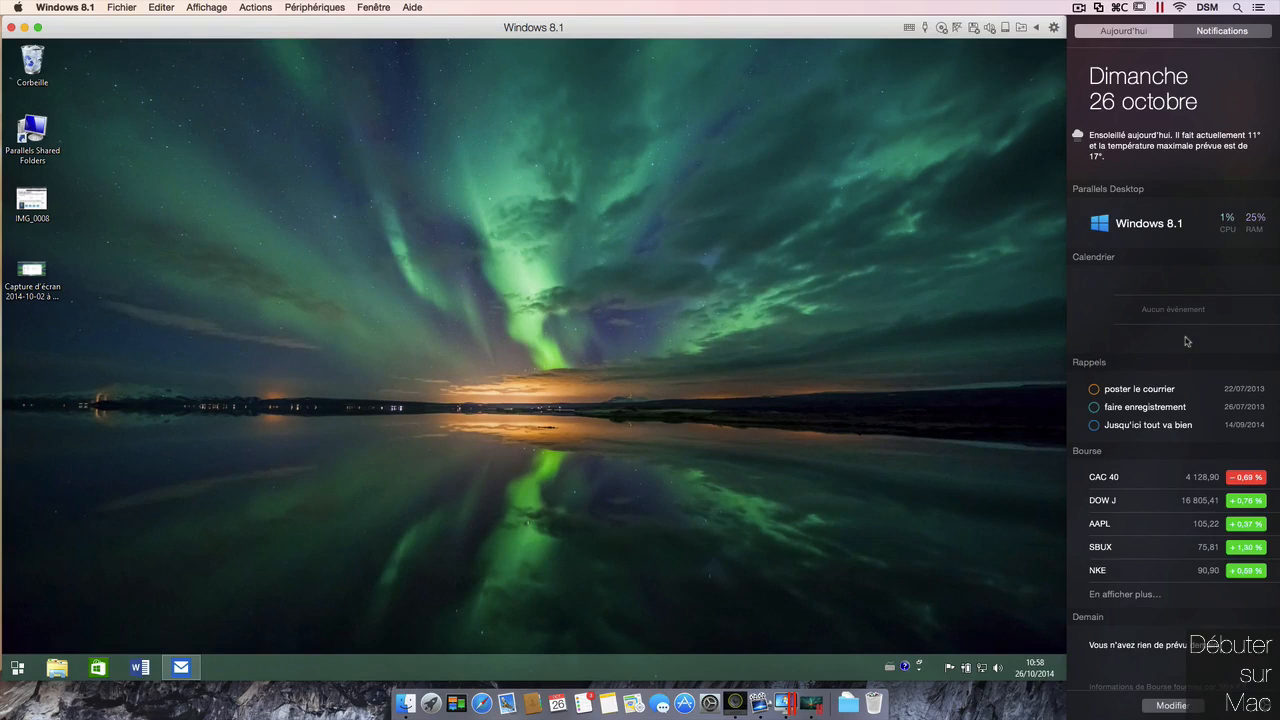
click(973, 706)
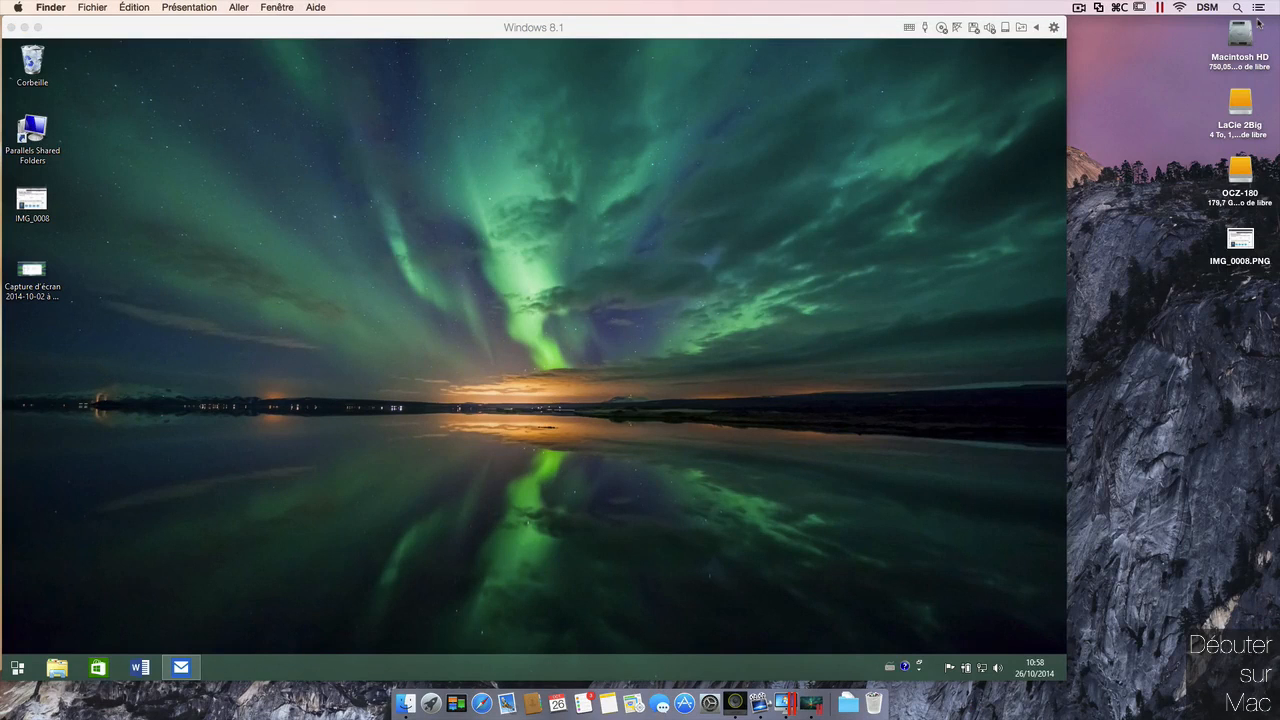
Try sharing the Capture d'écran image on the Windows desktop through Mail, and examine the other Partager via destinations
click(37, 270)
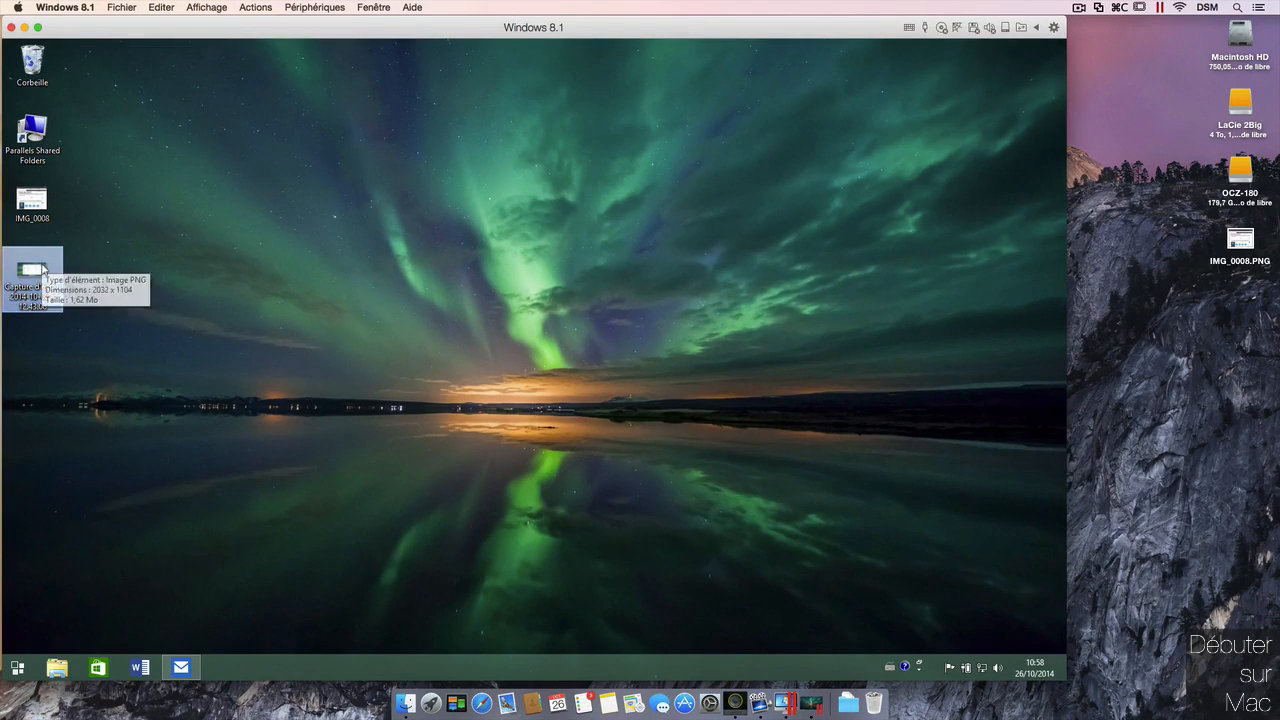
right_click(47, 265)
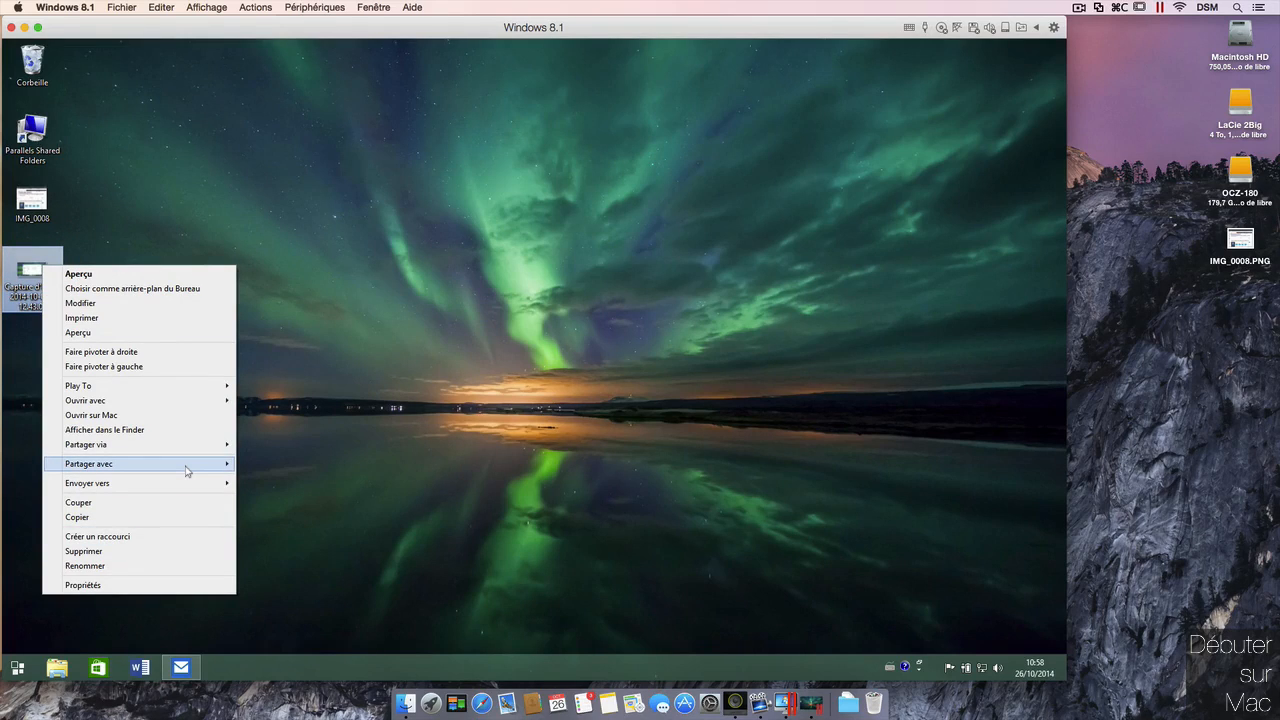
mouse_move(226, 446)
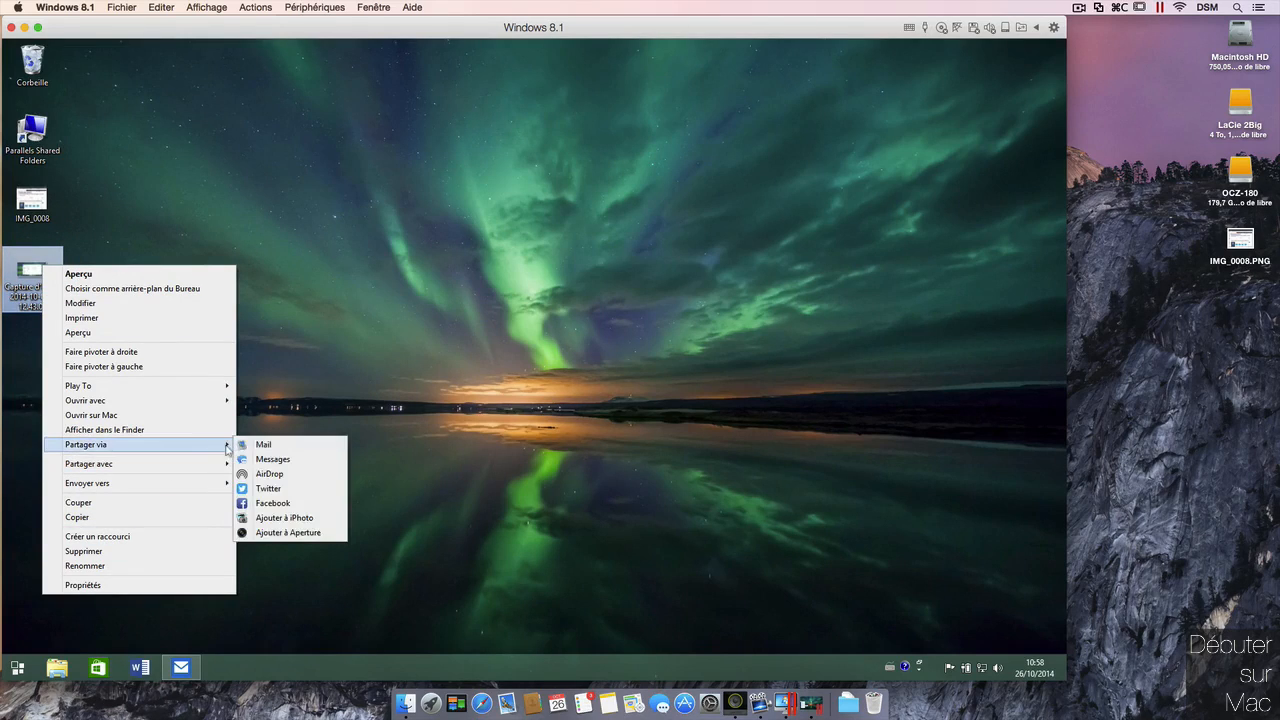
click(325, 446)
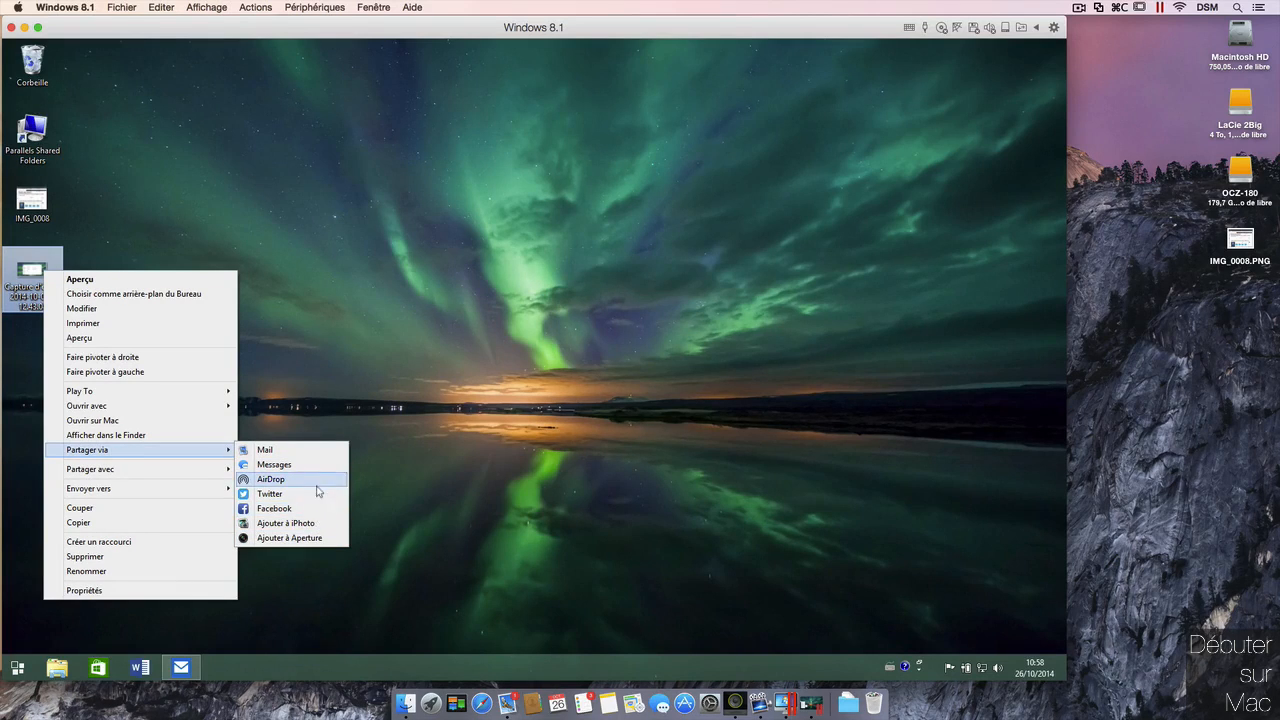
click(360, 350)
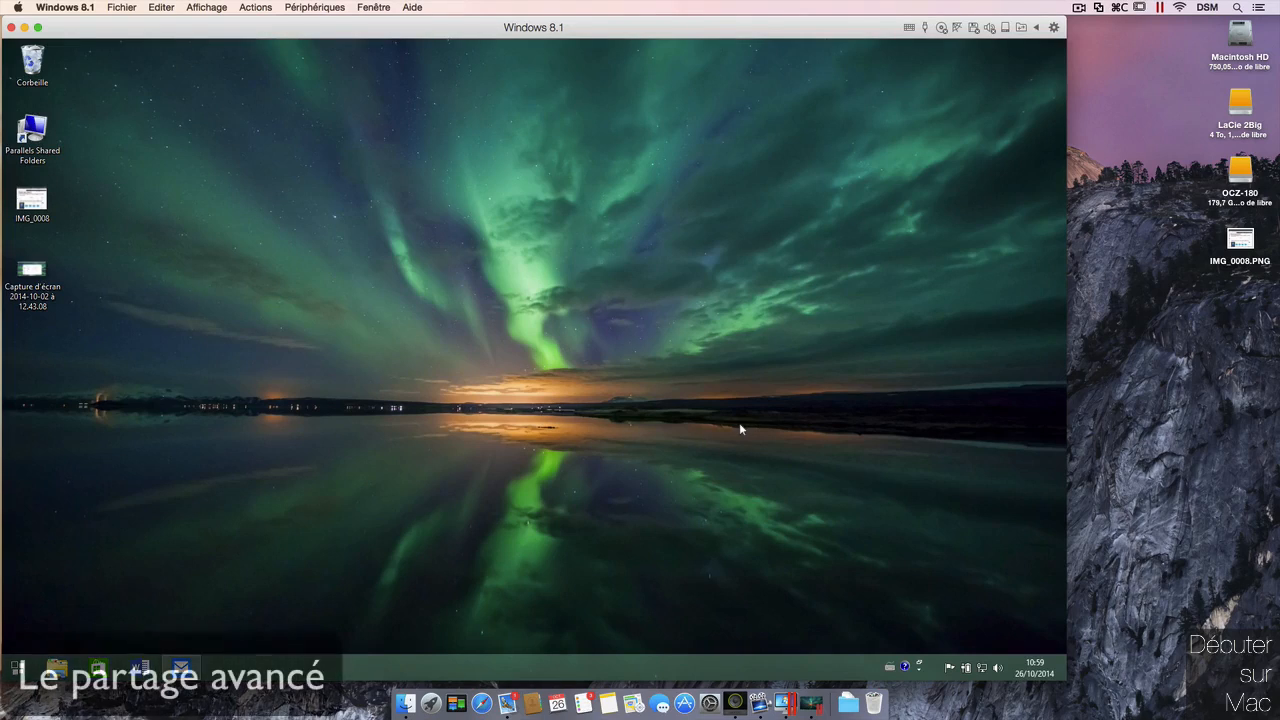
In the Windows 8.1 Partage options, enable Mapper dossiers util. Mac/Windows for the shared profile and open its configuration
click(1021, 29)
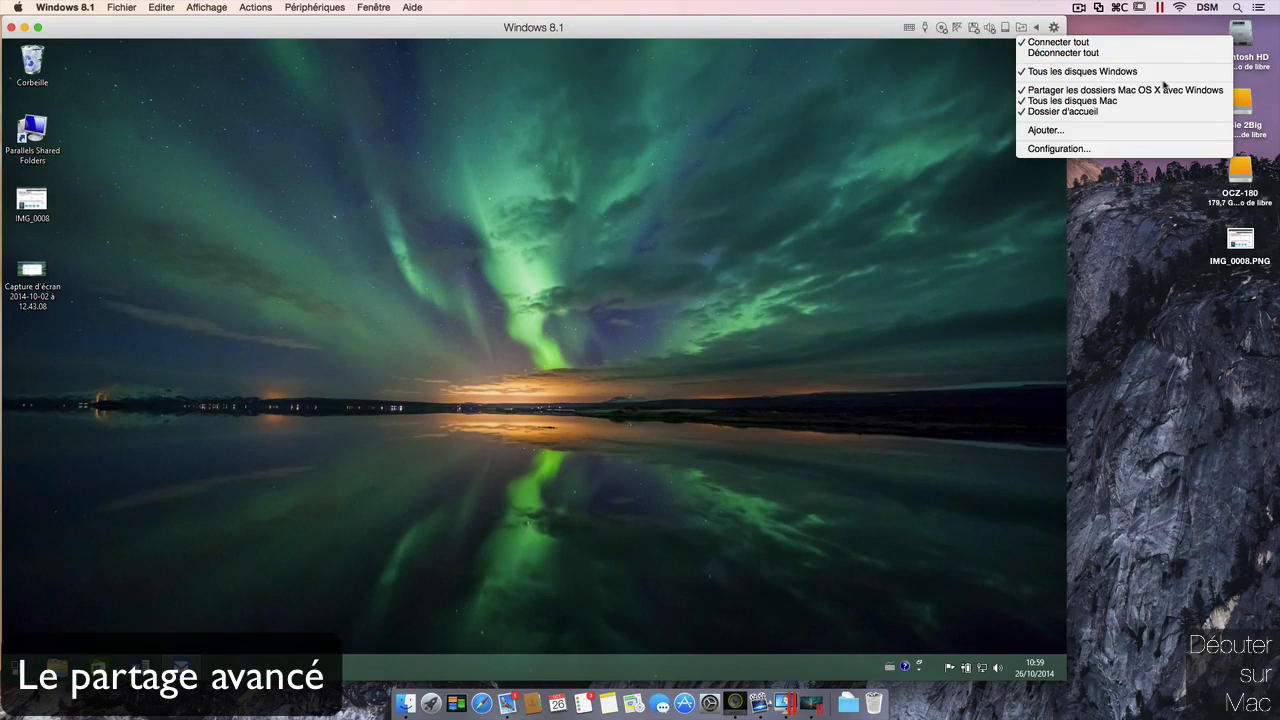
click(1147, 148)
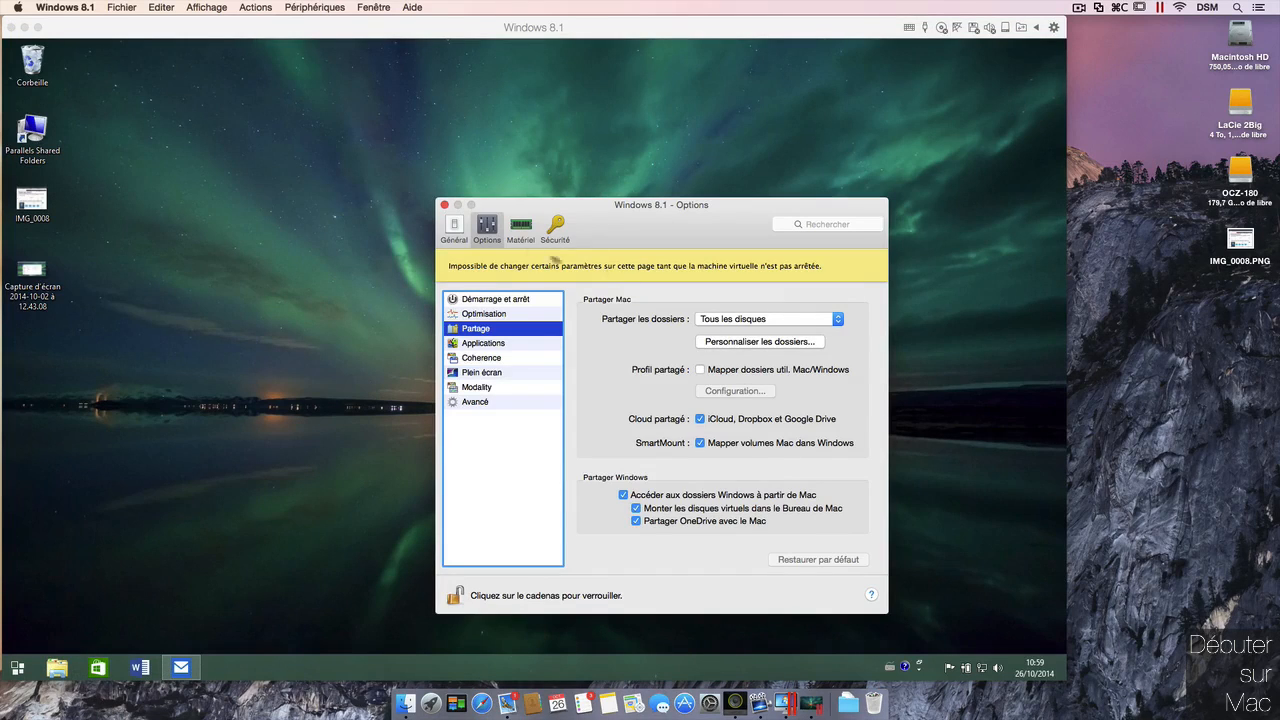
click(454, 226)
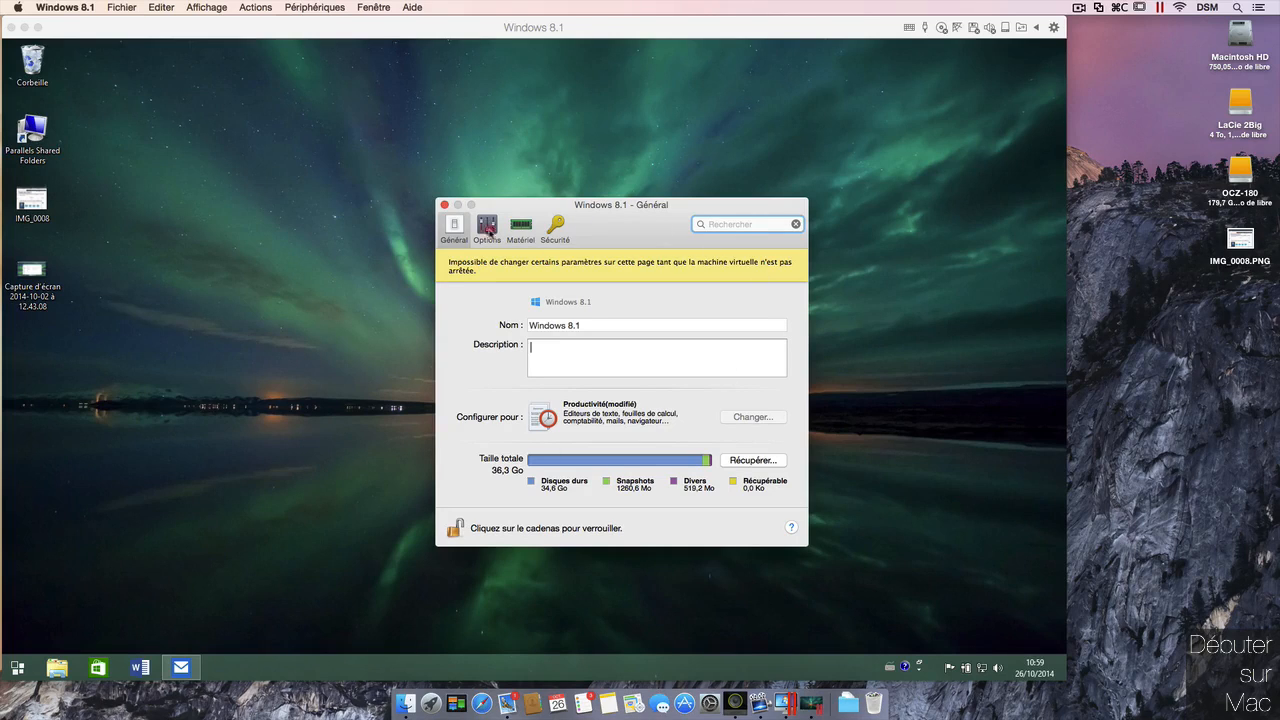
click(487, 228)
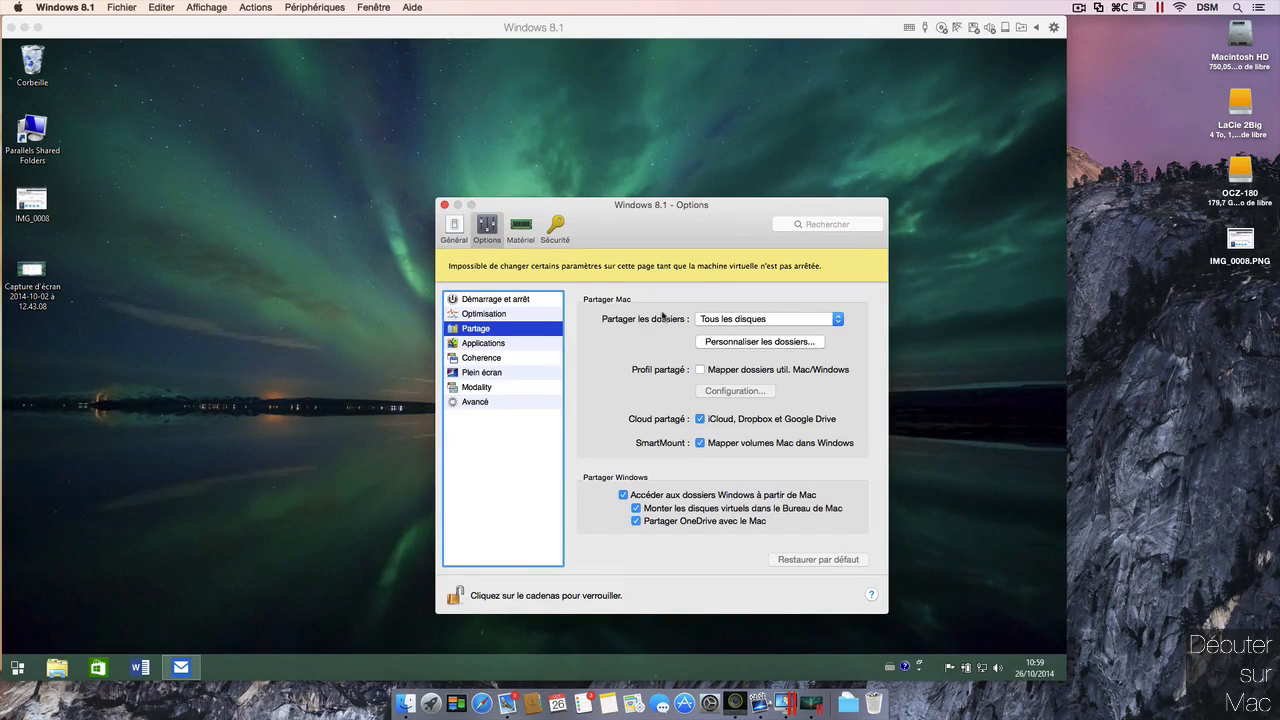
click(805, 370)
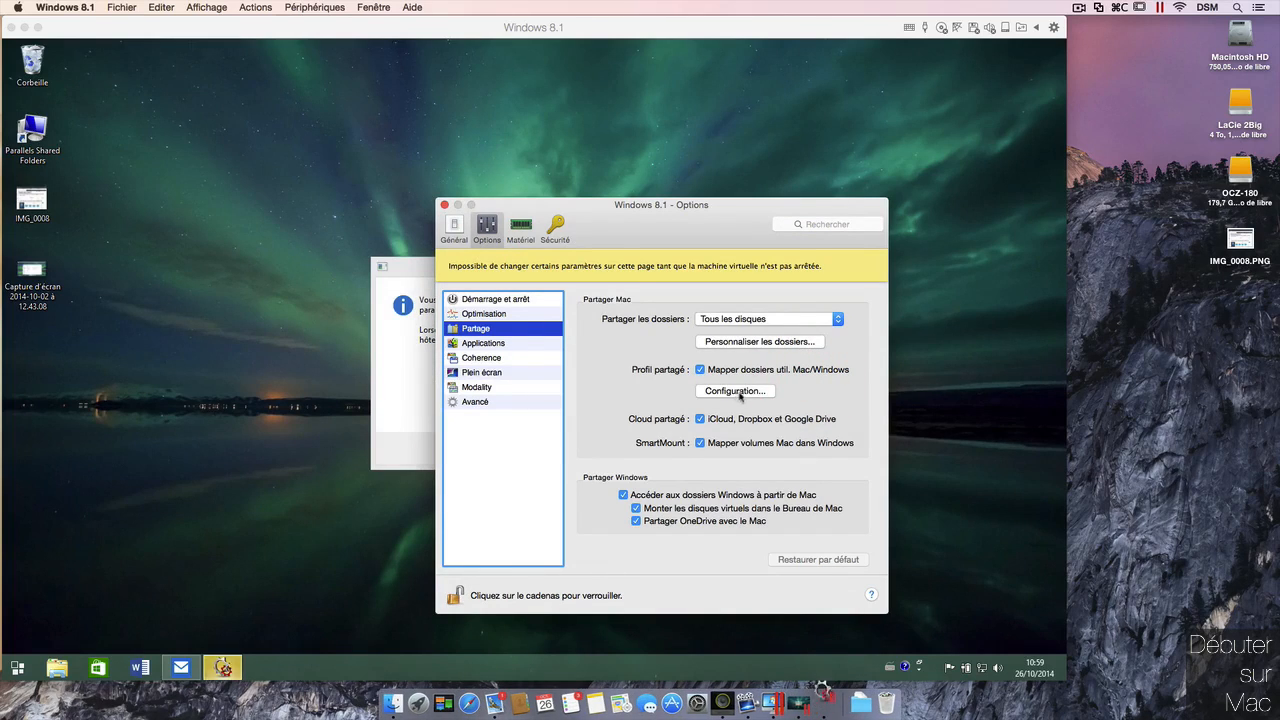
click(733, 391)
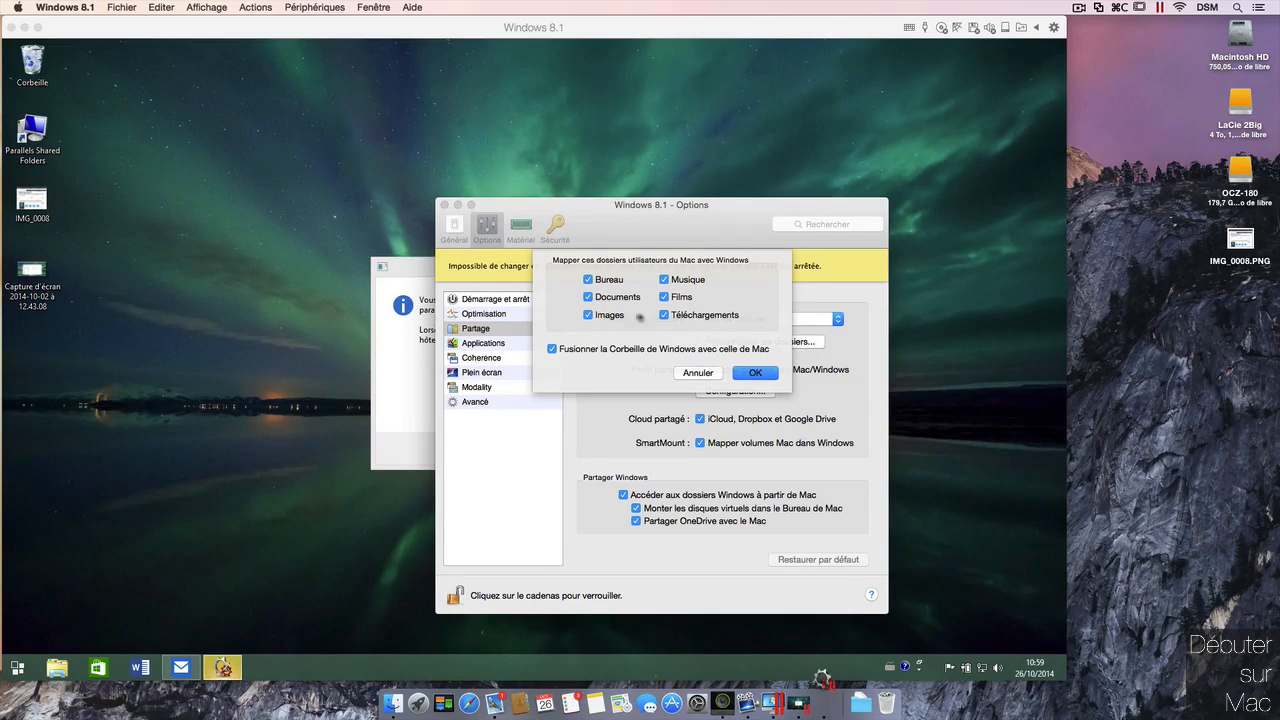
Map only the Bureau user folder, keeping the merged Corbeille, and accept the Windows log-off to apply the shared profile
click(588, 297)
click(588, 315)
click(664, 280)
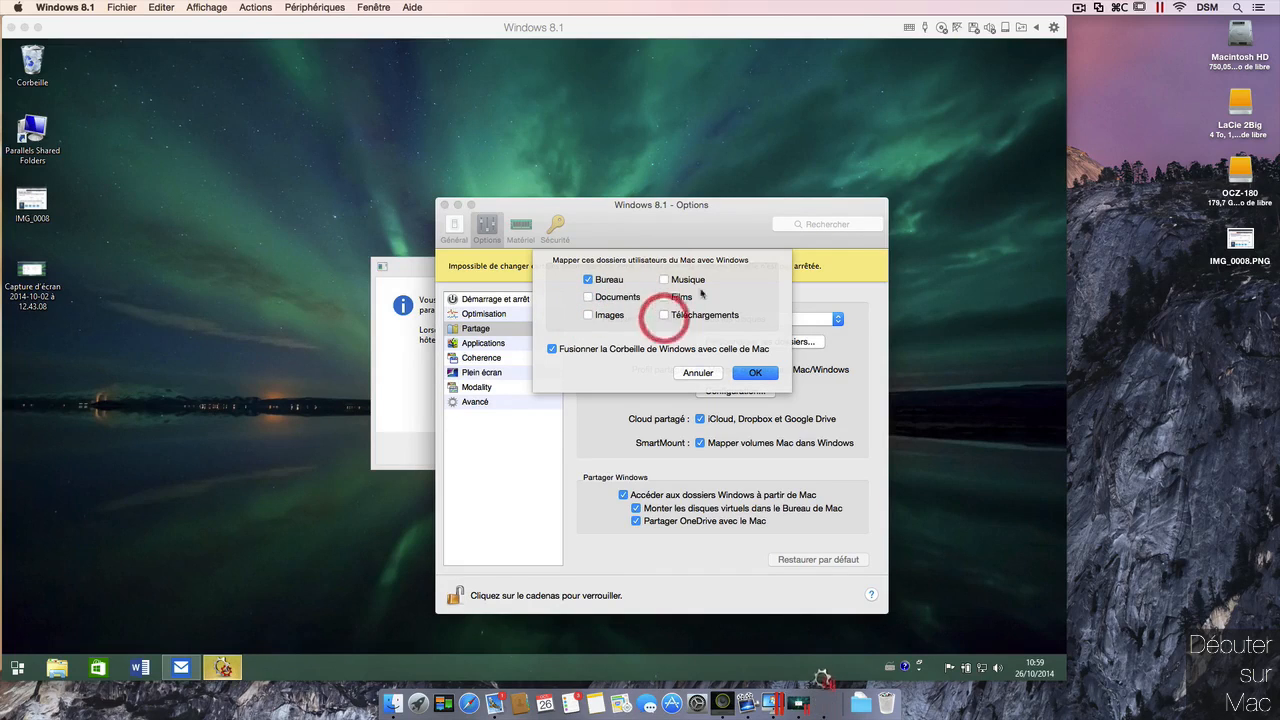
click(757, 373)
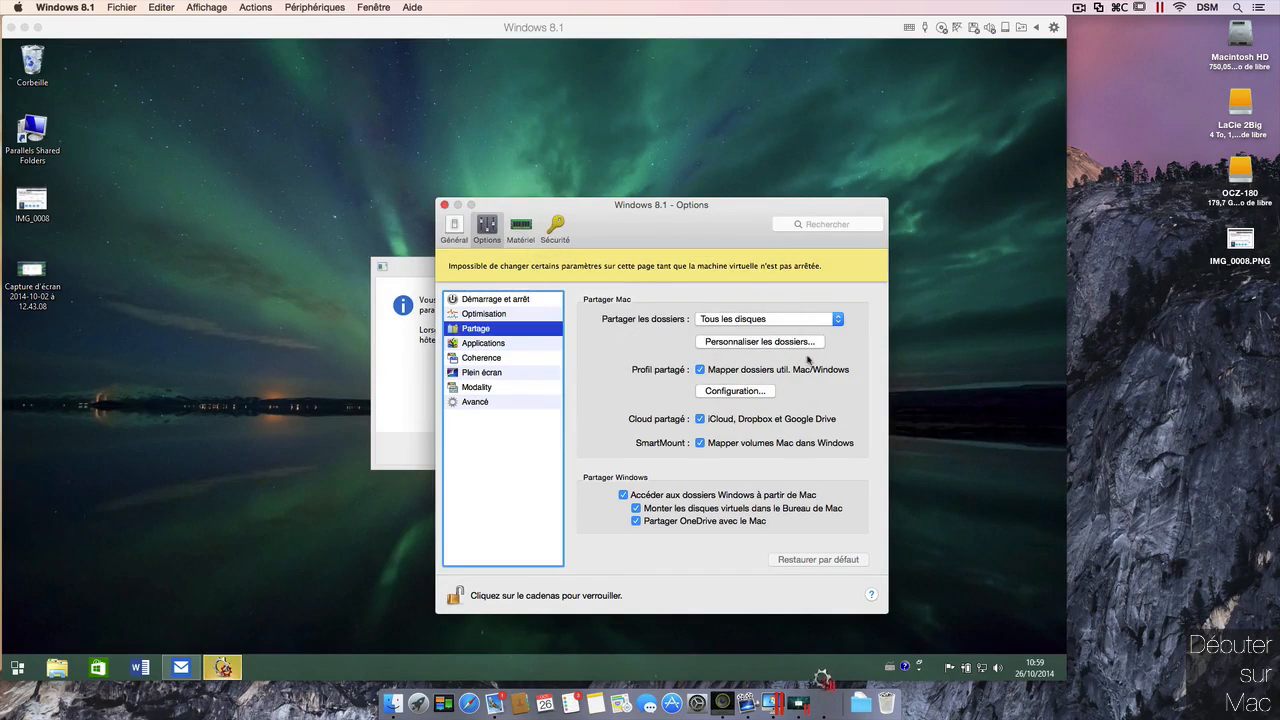
click(446, 205)
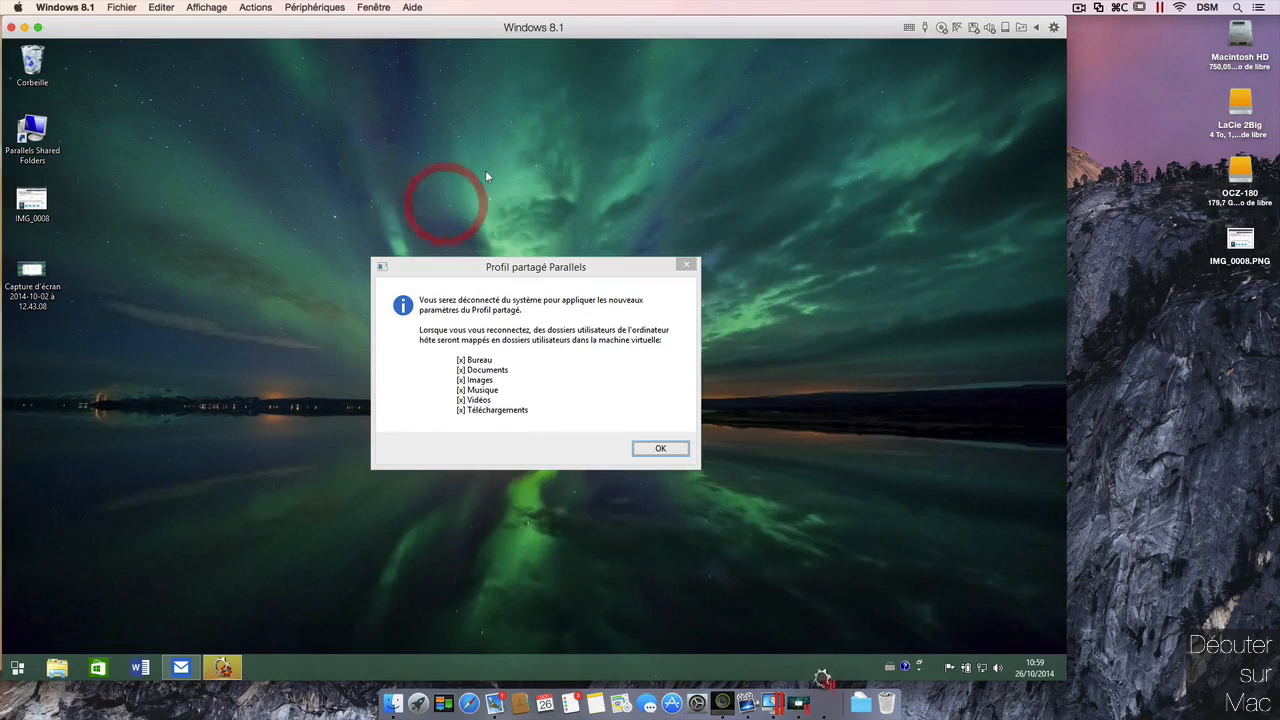
click(659, 448)
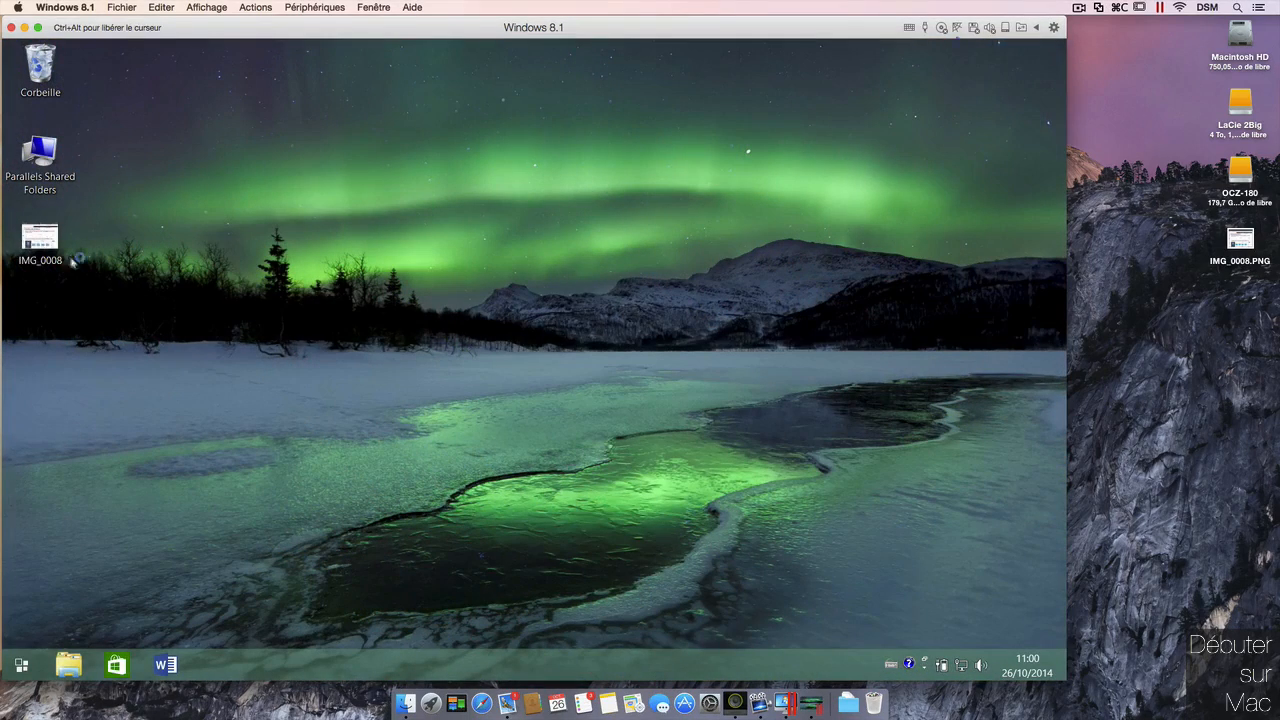
Open the Mac home folder in Finder, capture the full Mac screen, and return to the Windows 8.1 window
click(73, 258)
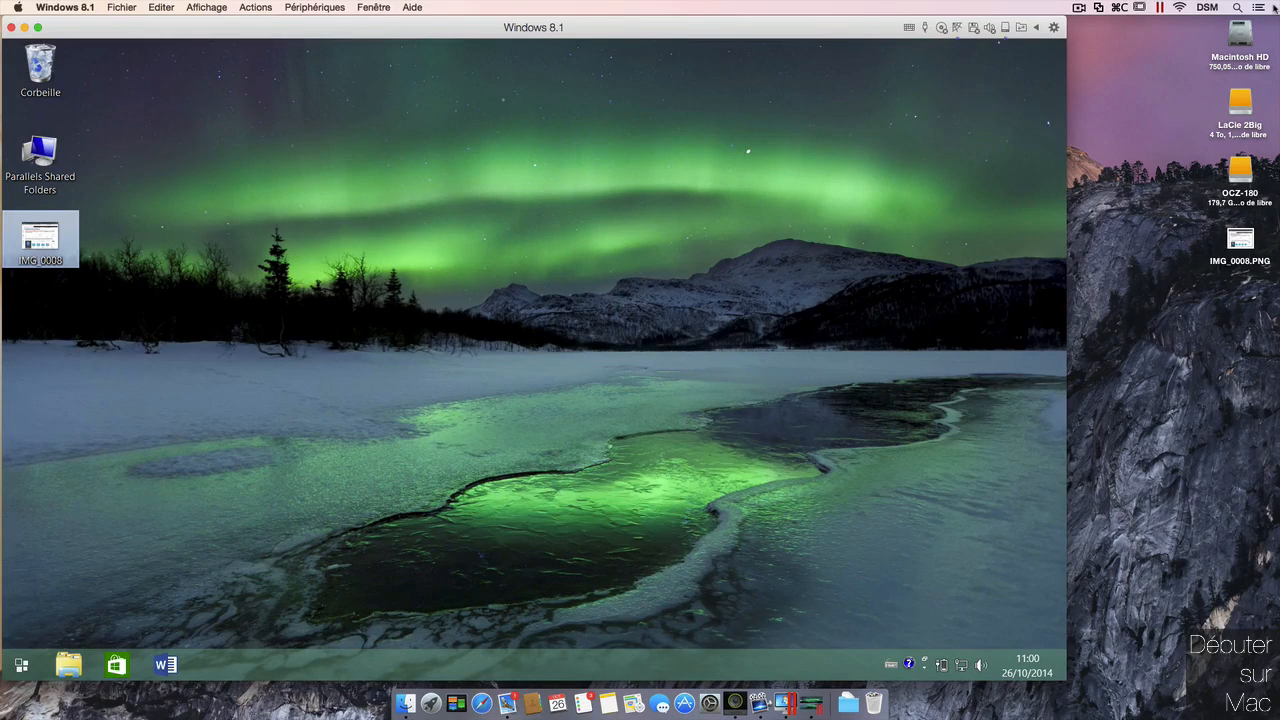
click(405, 704)
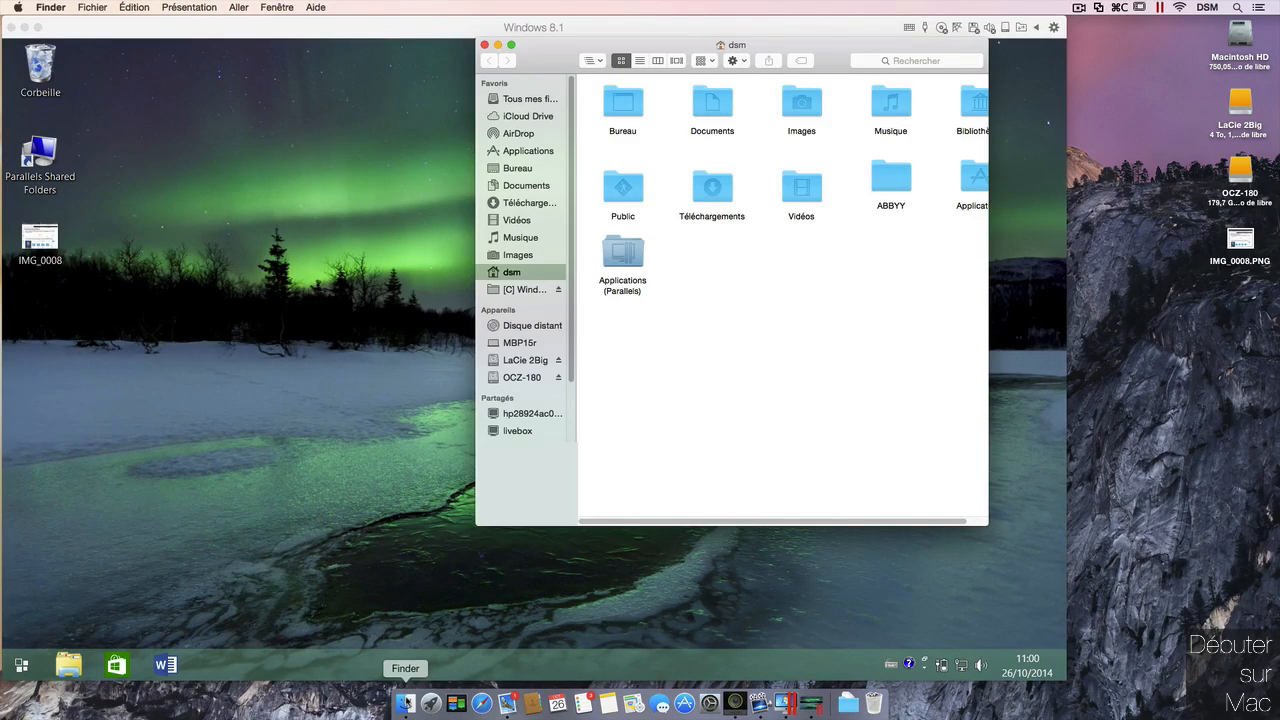
key(shift+super+3)
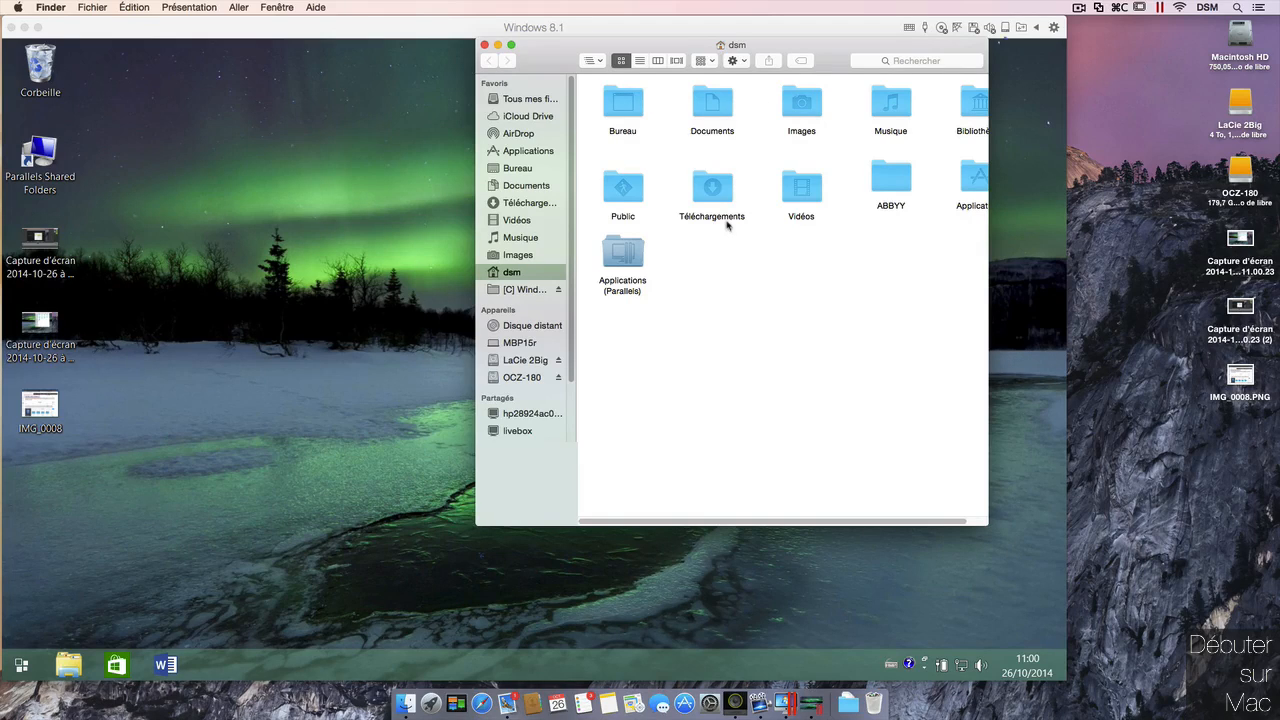
click(485, 45)
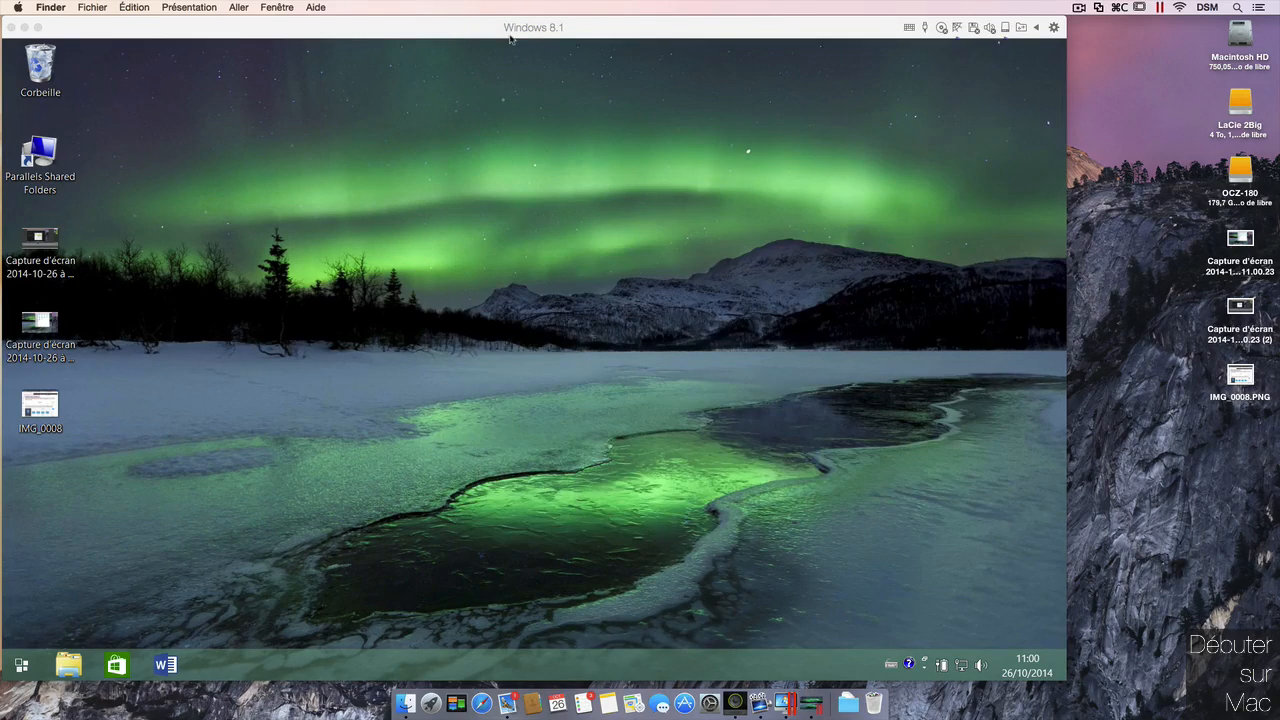
click(729, 32)
double_click(384, 29)
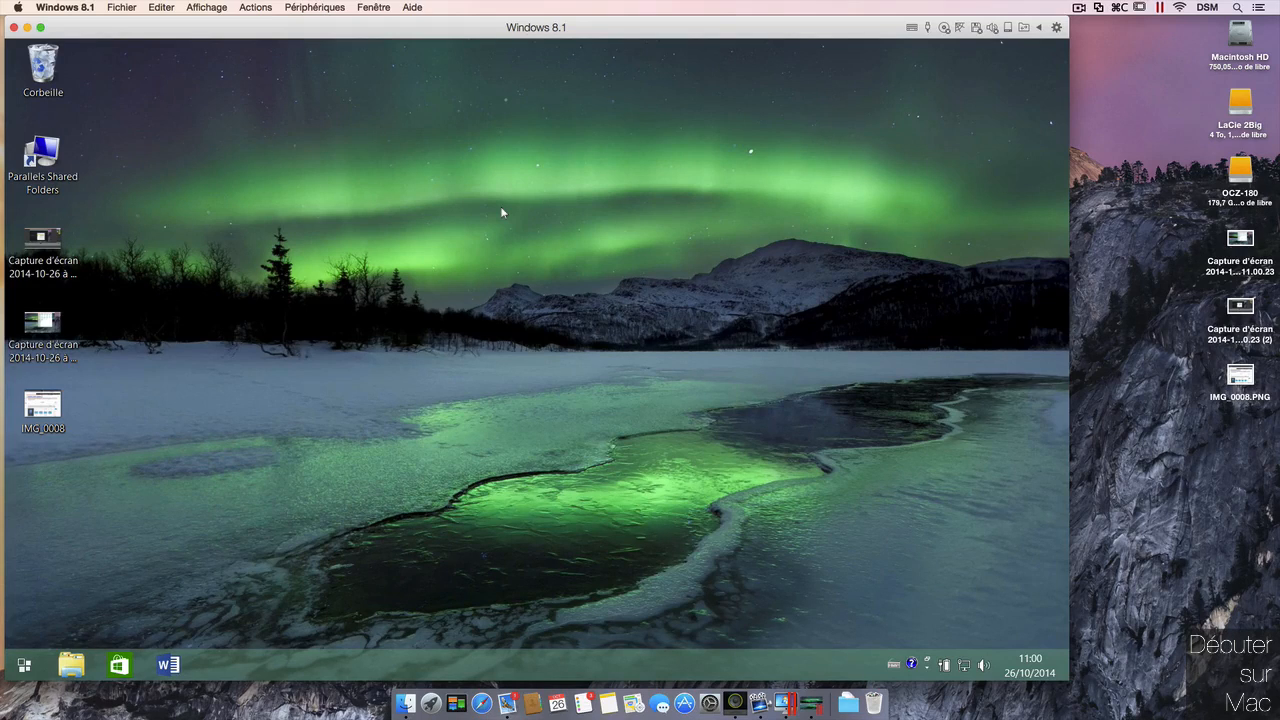
Disable Mapper dossiers util. Mac/Windows in the Partage options and accept the Windows log-off to apply it
click(1024, 28)
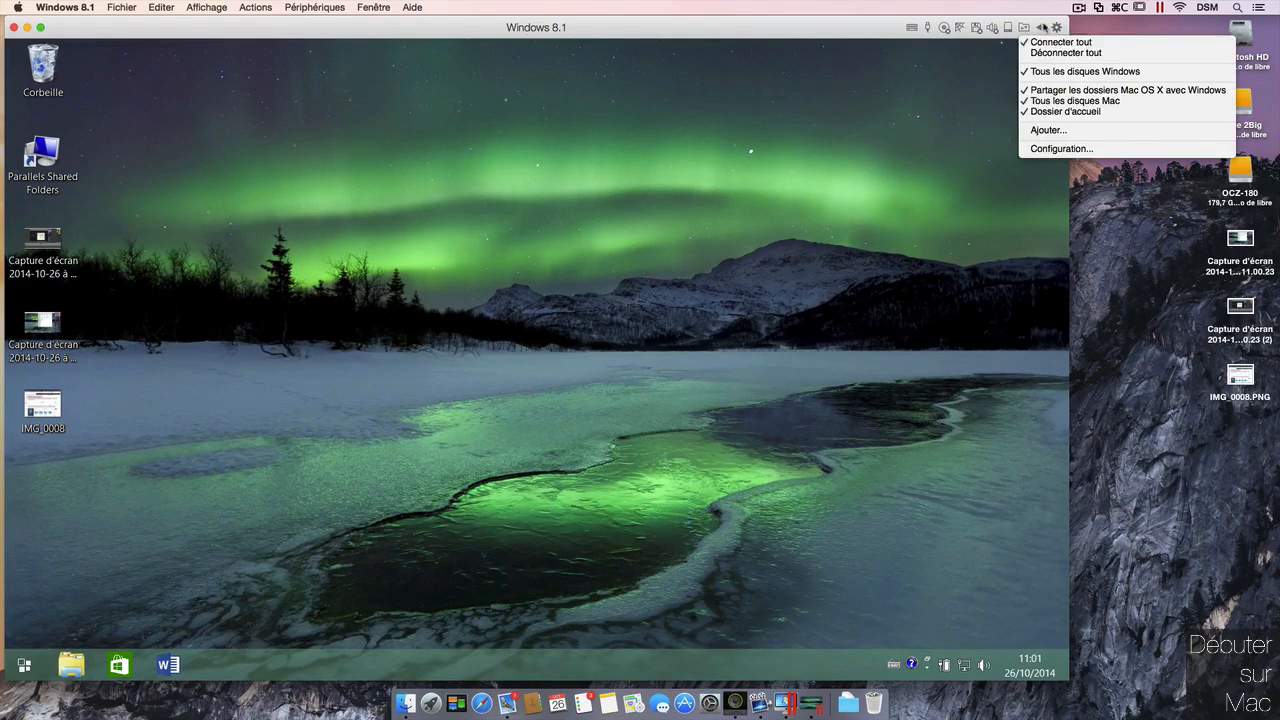
click(1113, 134)
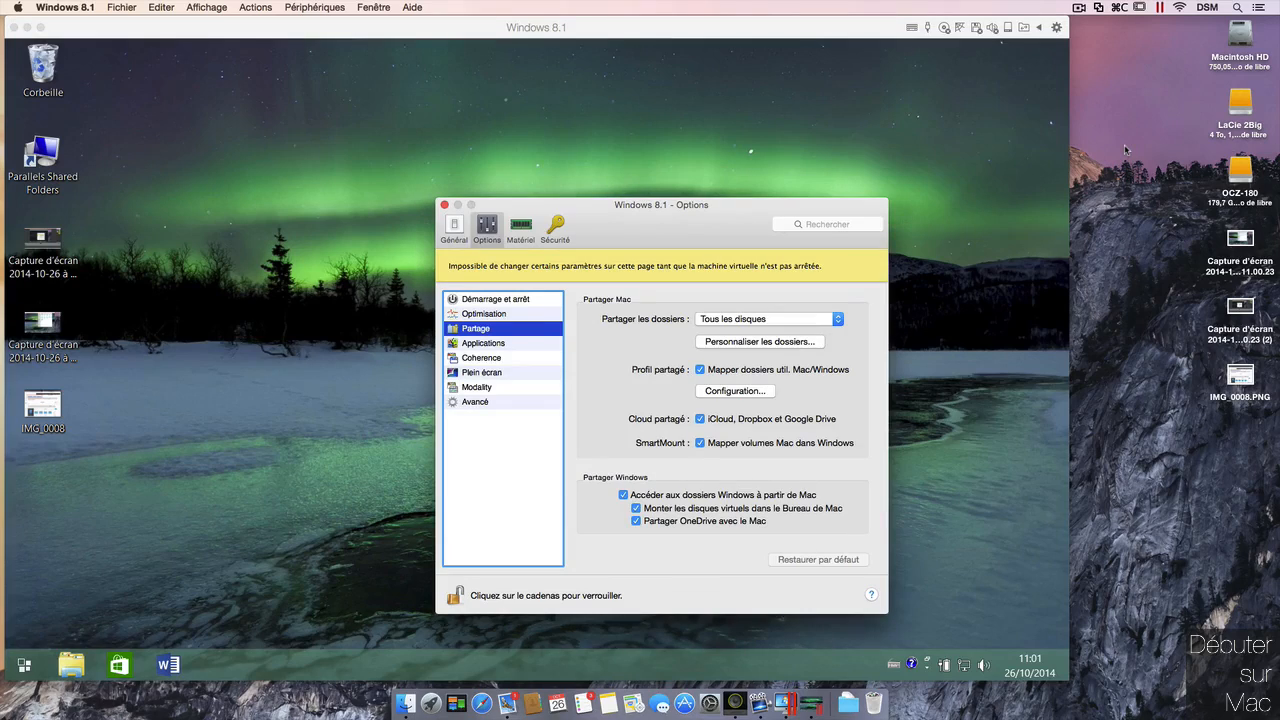
click(700, 369)
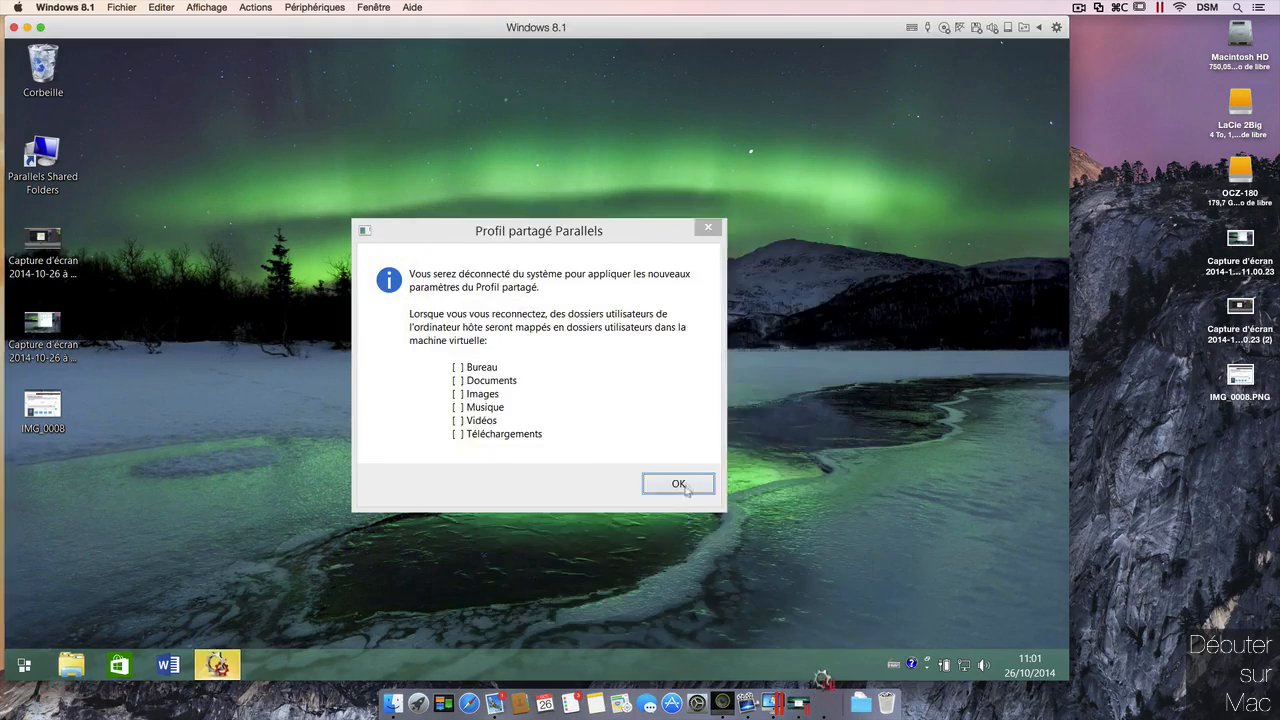
click(686, 483)
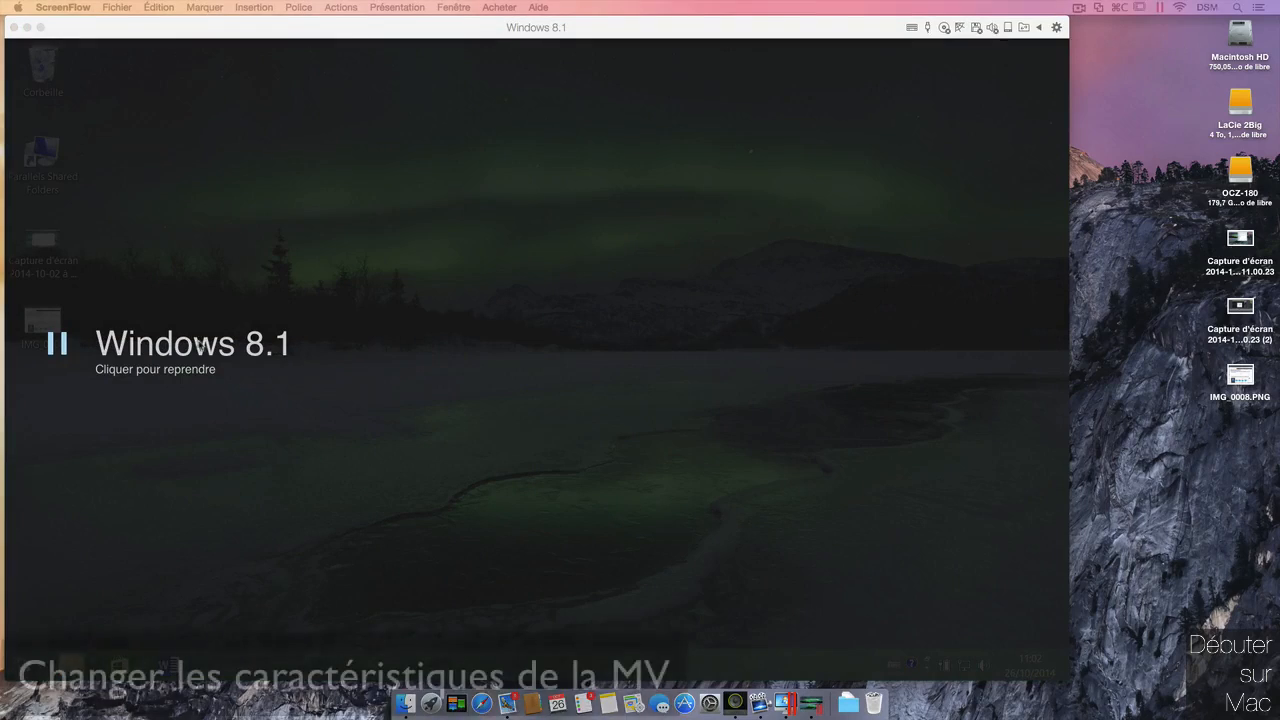
Resume the paused Windows 8.1 virtual machine and shut it down
click(206, 350)
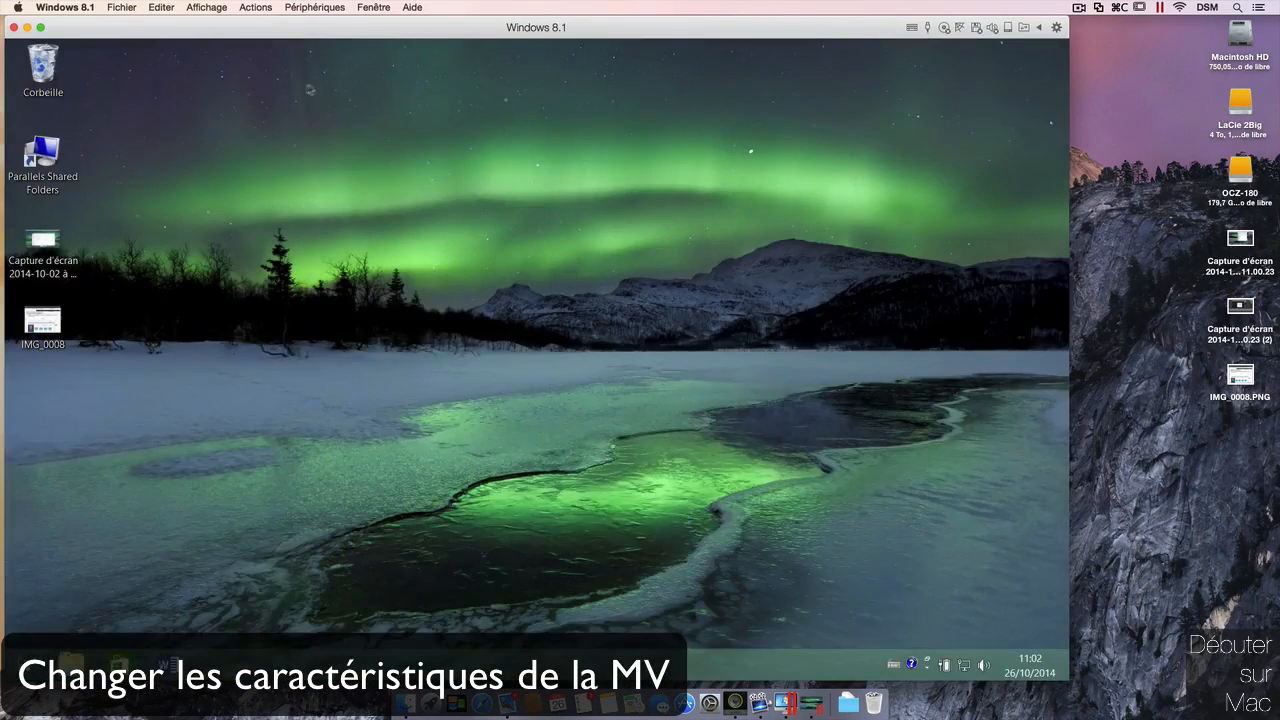
click(258, 14)
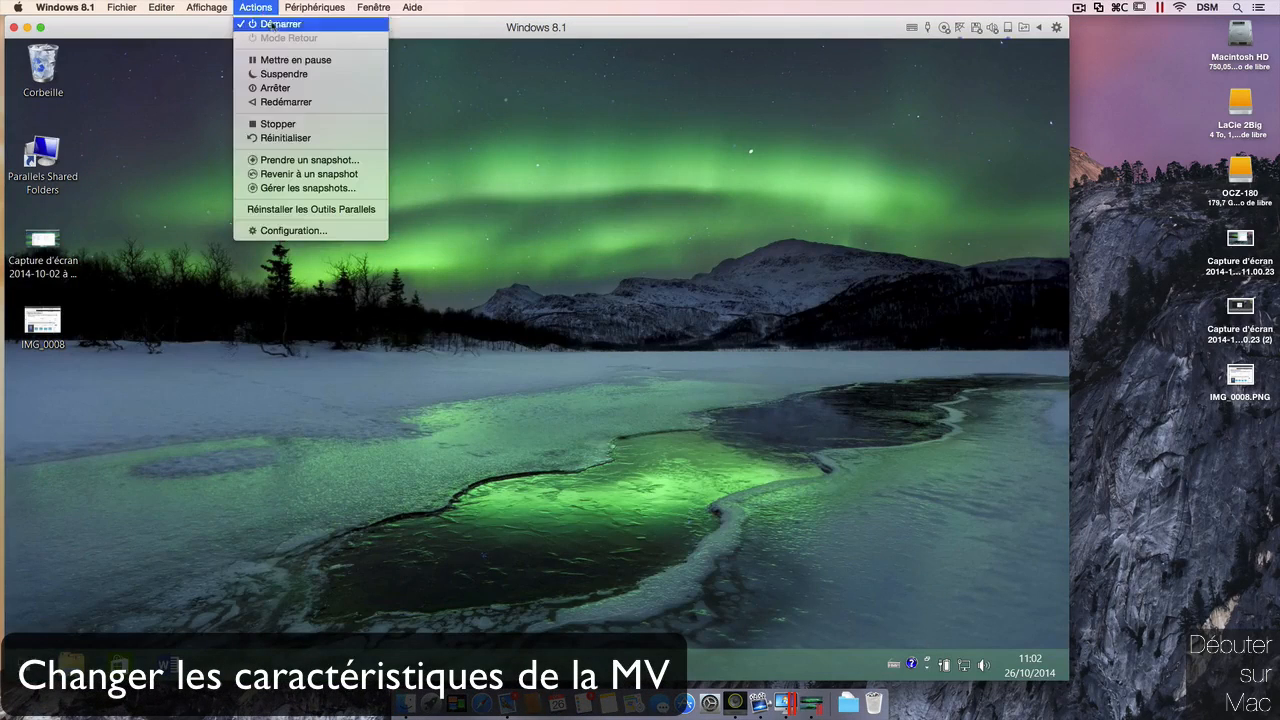
click(320, 83)
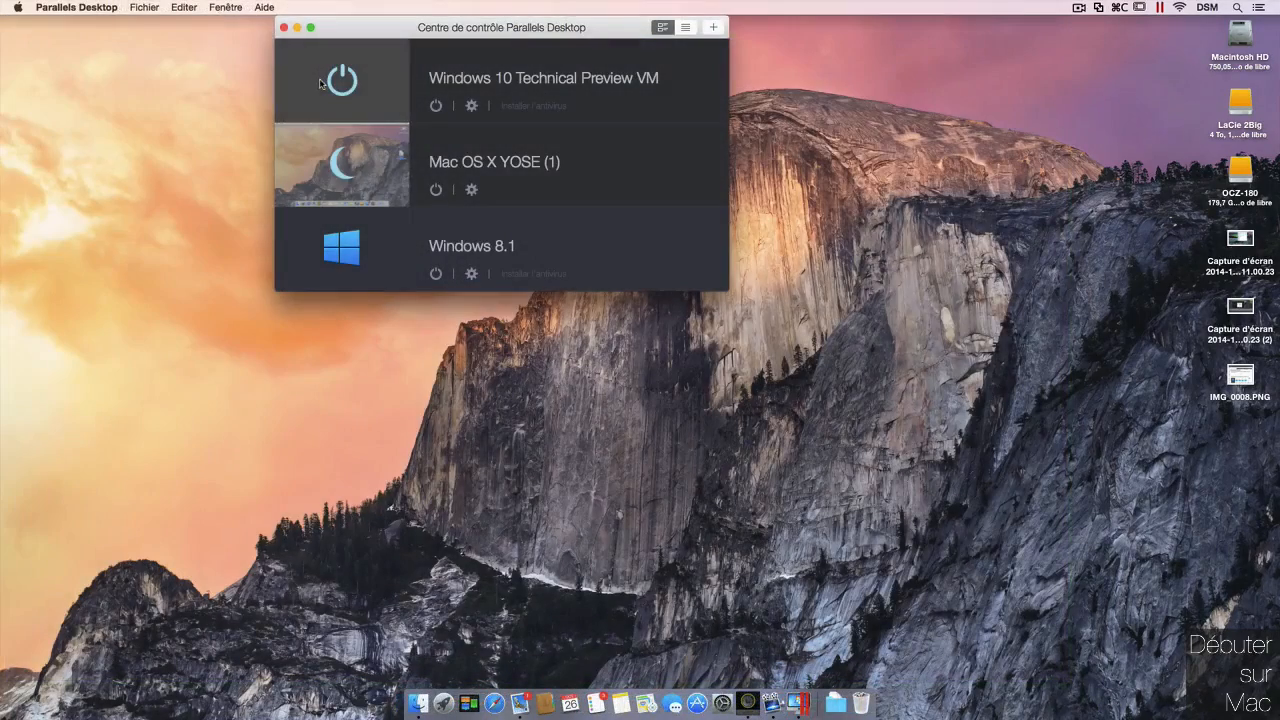
Open the stopped Windows 8.1 machine's configuration and examine the CPU et mémoire and Commande de boot hardware settings, keeping 4 CPUs
click(471, 273)
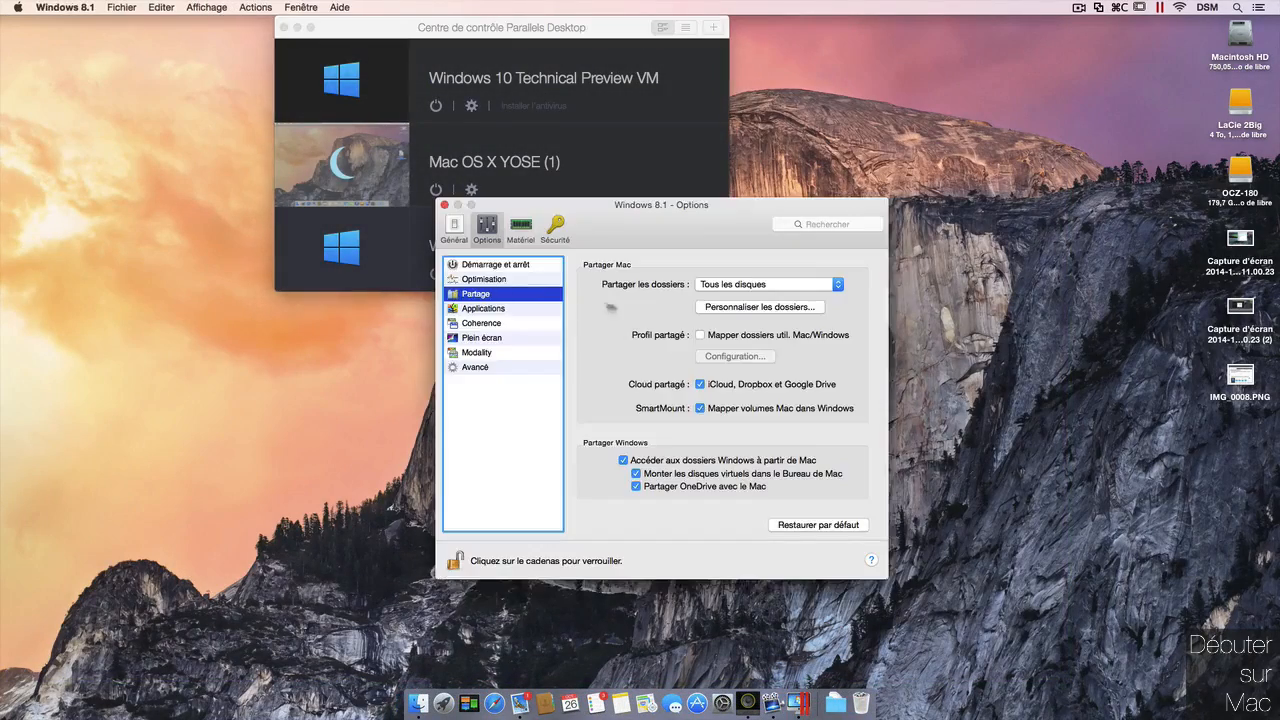
drag(714, 220, 641, 289)
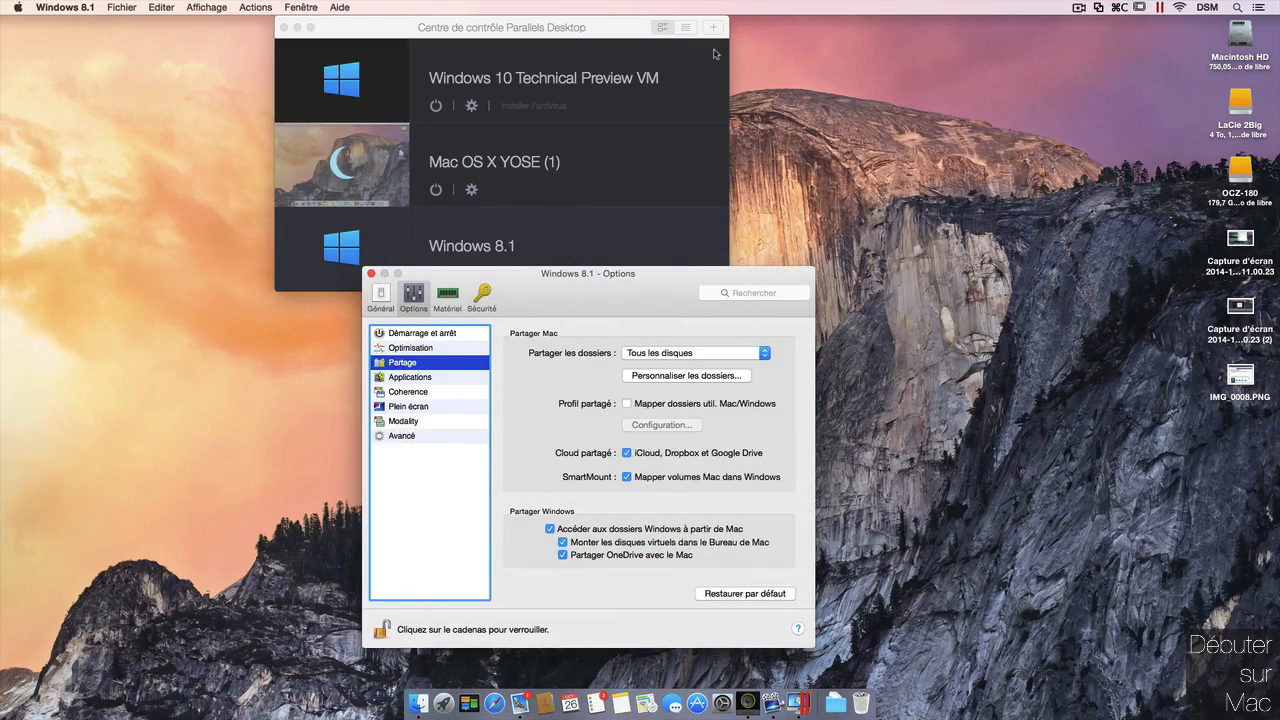
click(449, 299)
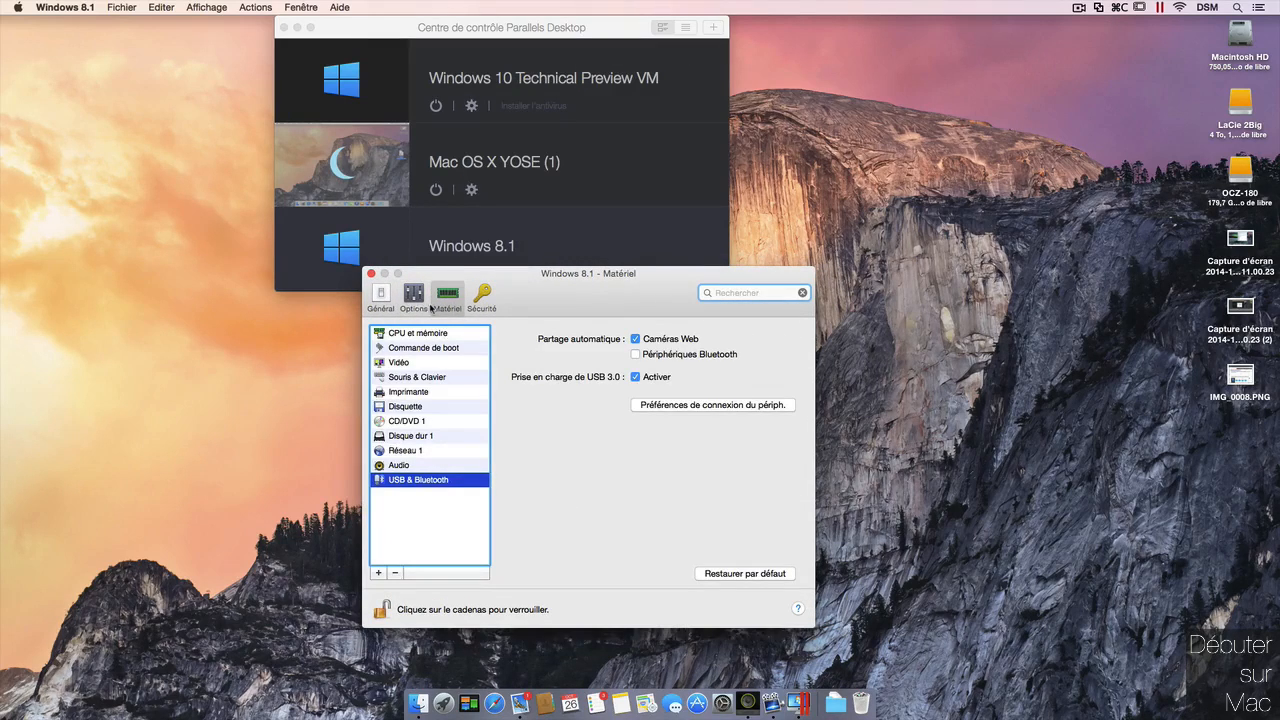
click(452, 336)
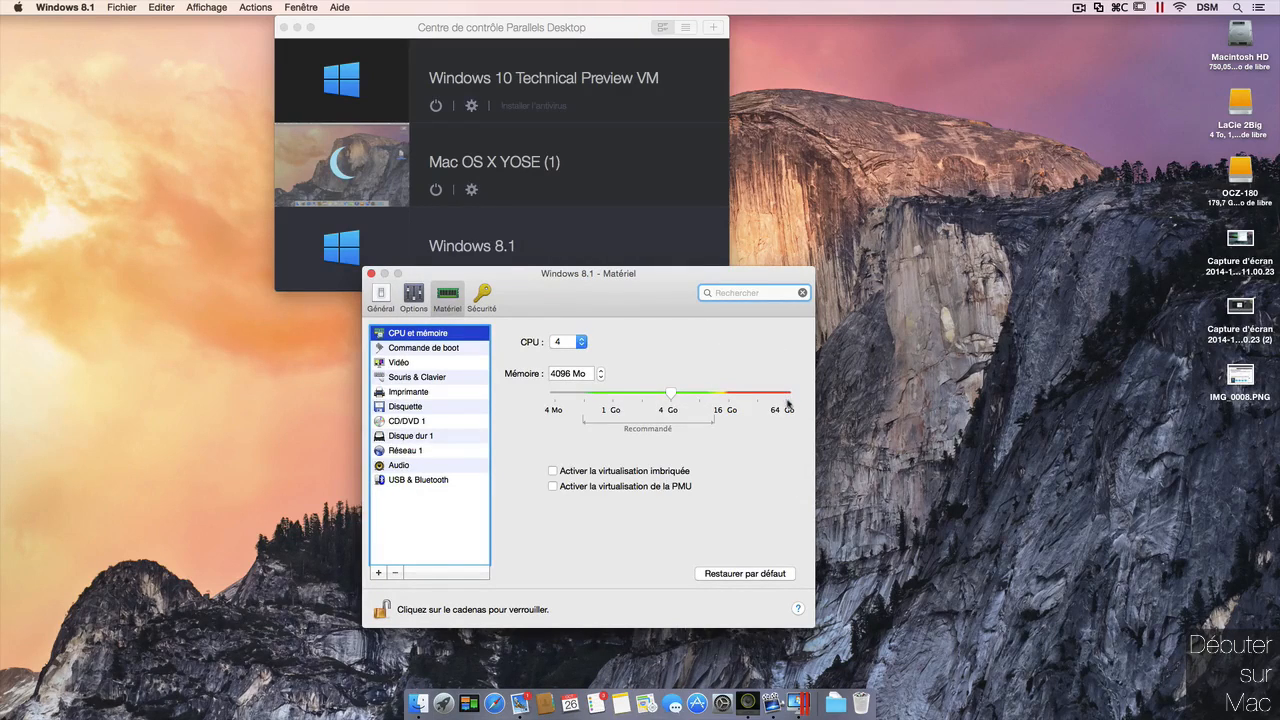
click(581, 342)
click(607, 340)
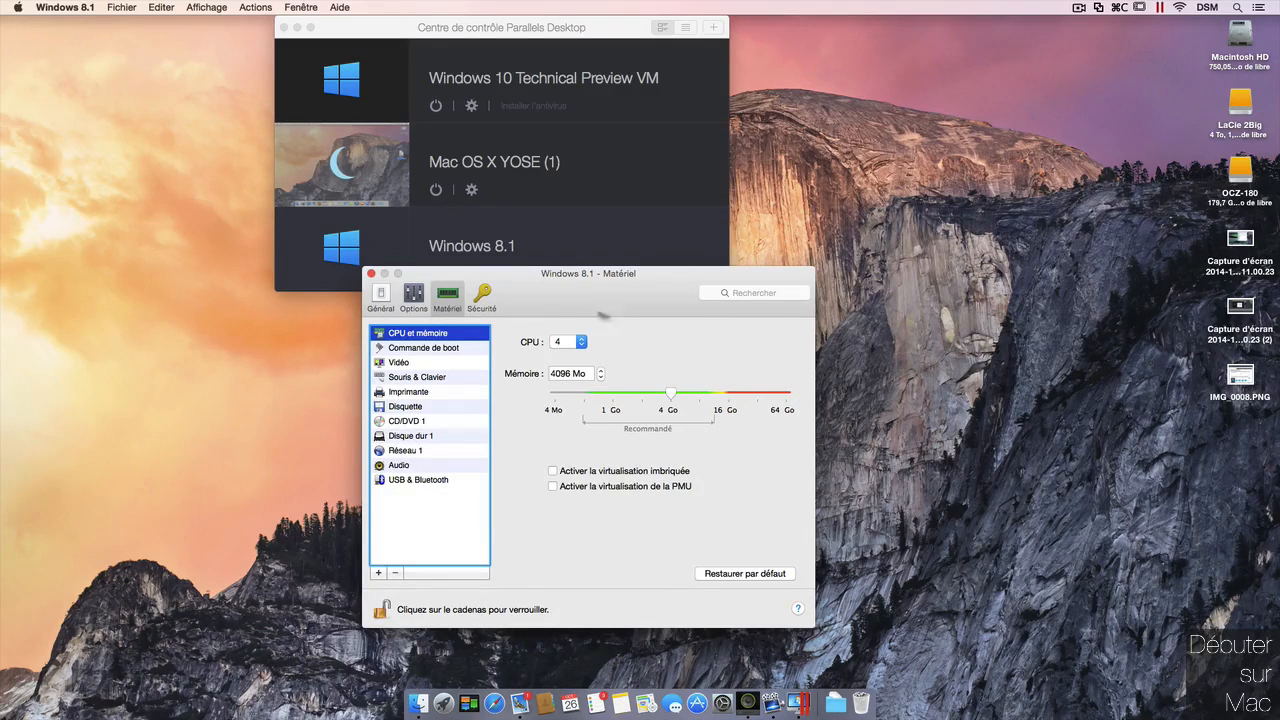
click(462, 350)
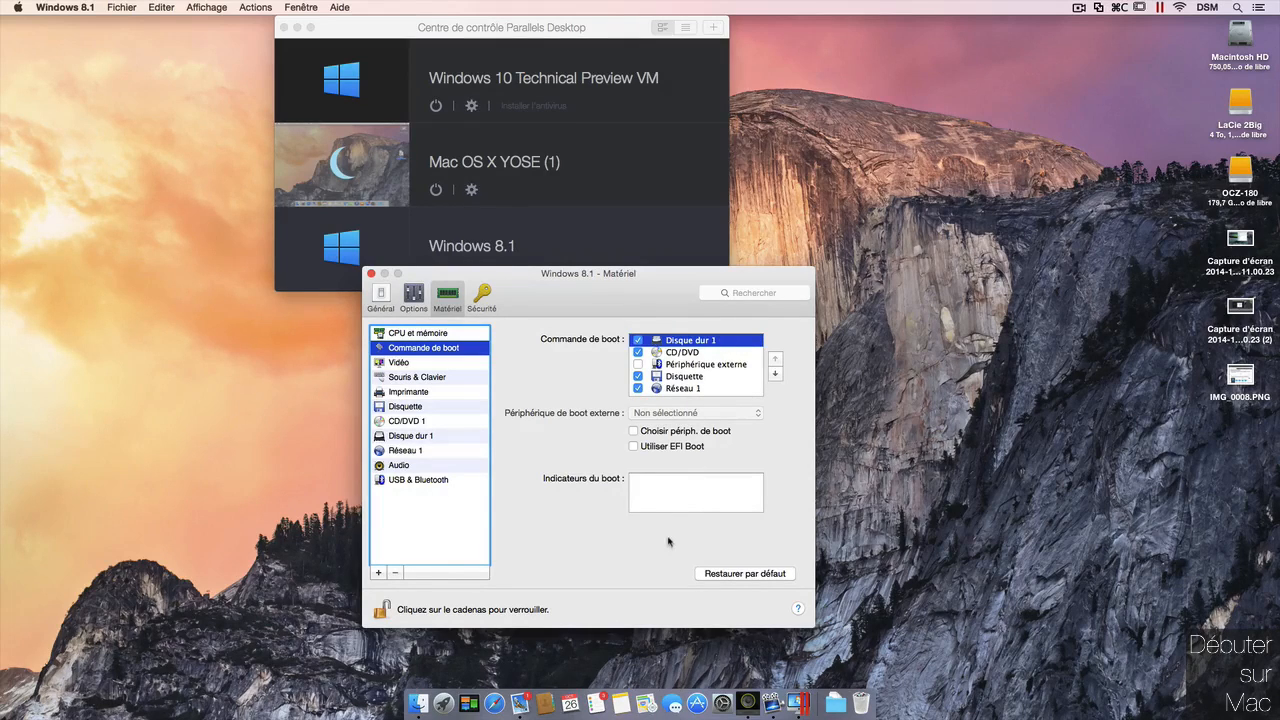
Examine the Vidéo hardware settings and the Accélération 3D choices, keeping DirectX10, and view the Souris & Clavier settings
click(434, 364)
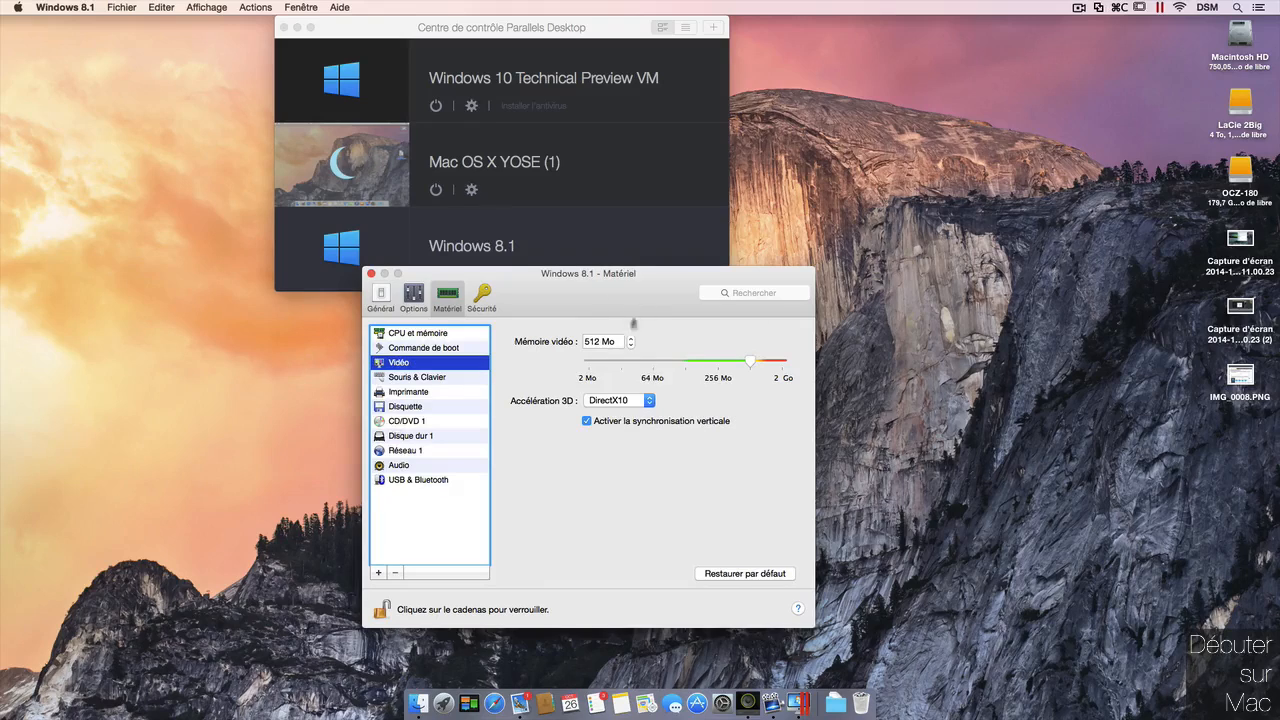
click(649, 402)
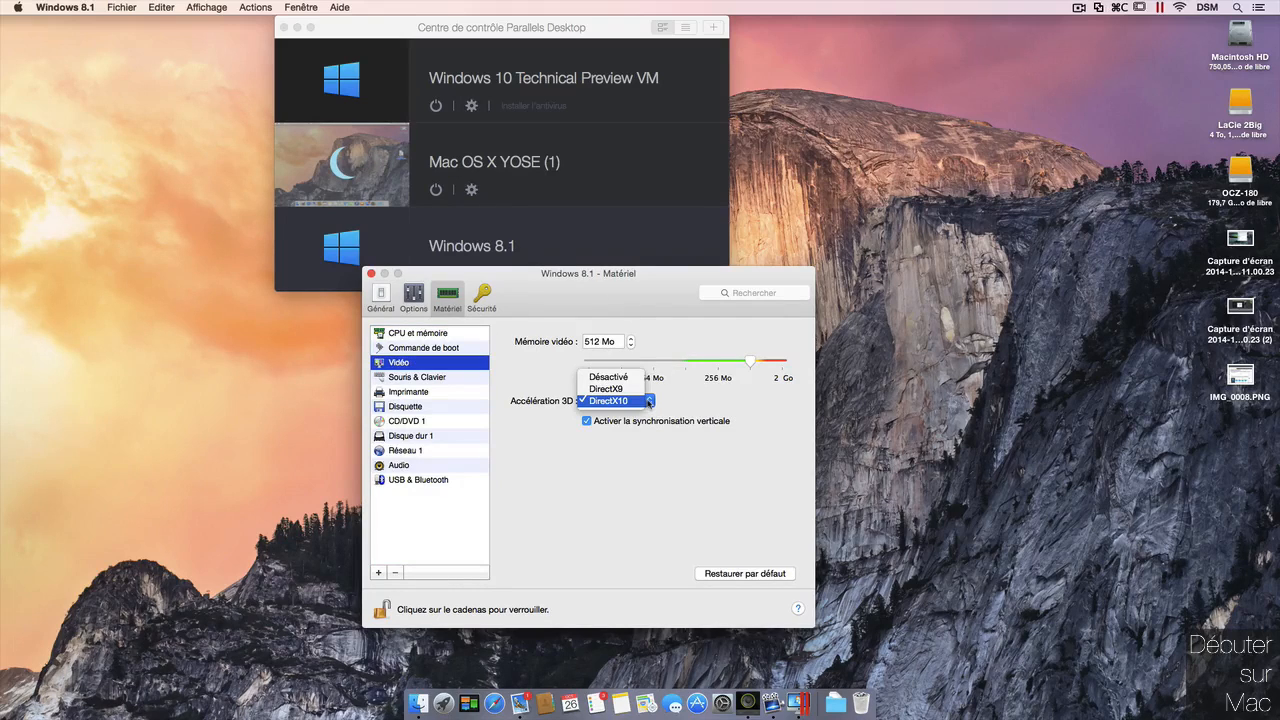
click(874, 362)
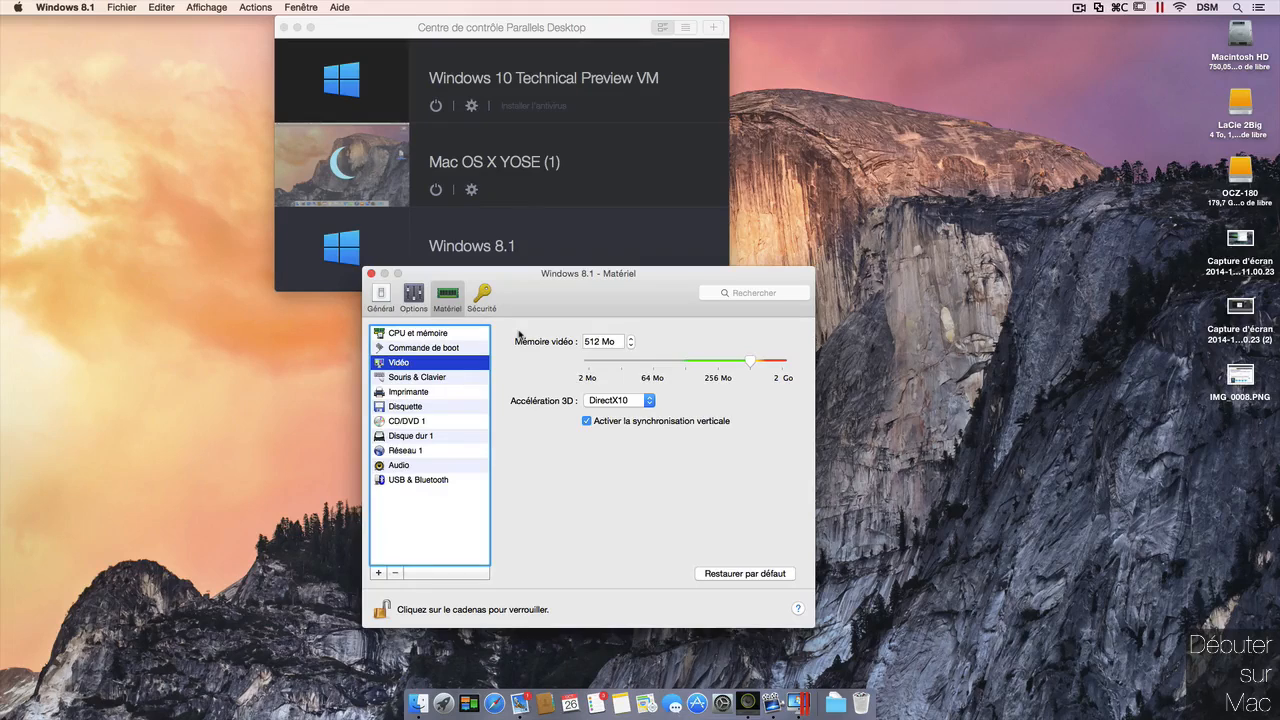
click(446, 378)
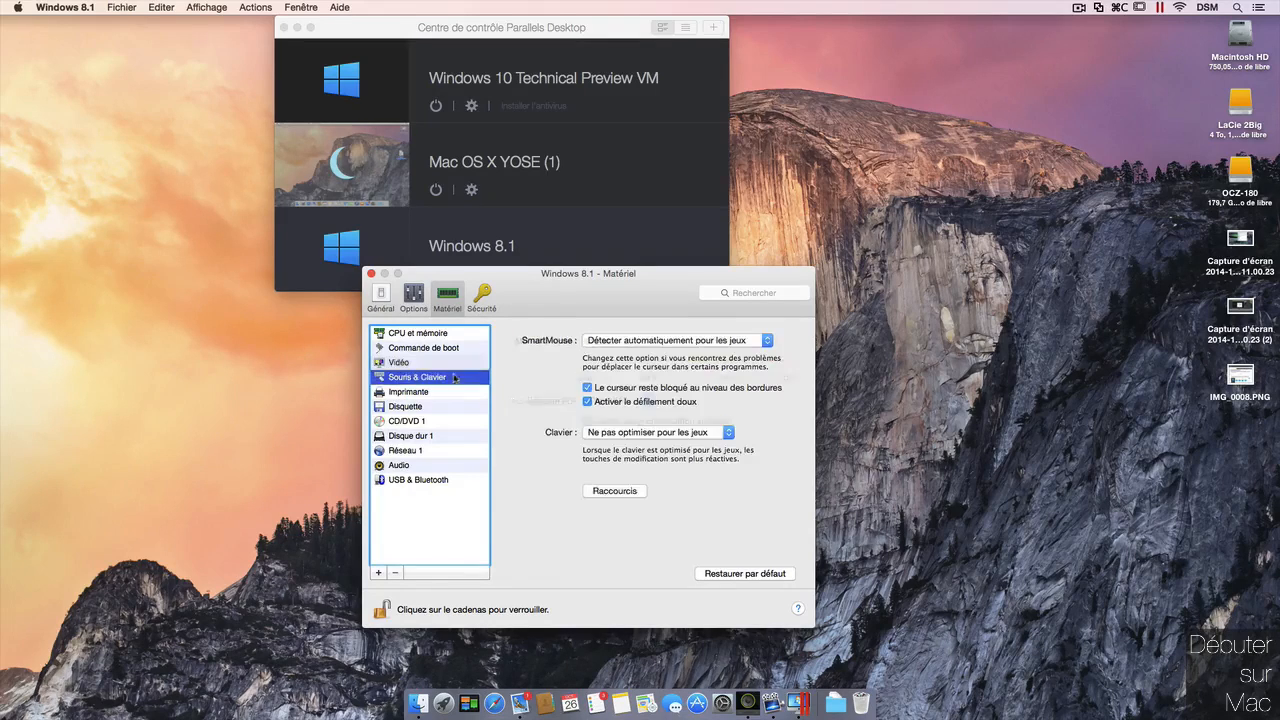
Examine the remaining hardware settings of the Windows 8.1 machine, from Imprimante through Disque dur 1, Réseau 1 and Audio to USB & Bluetooth
click(463, 393)
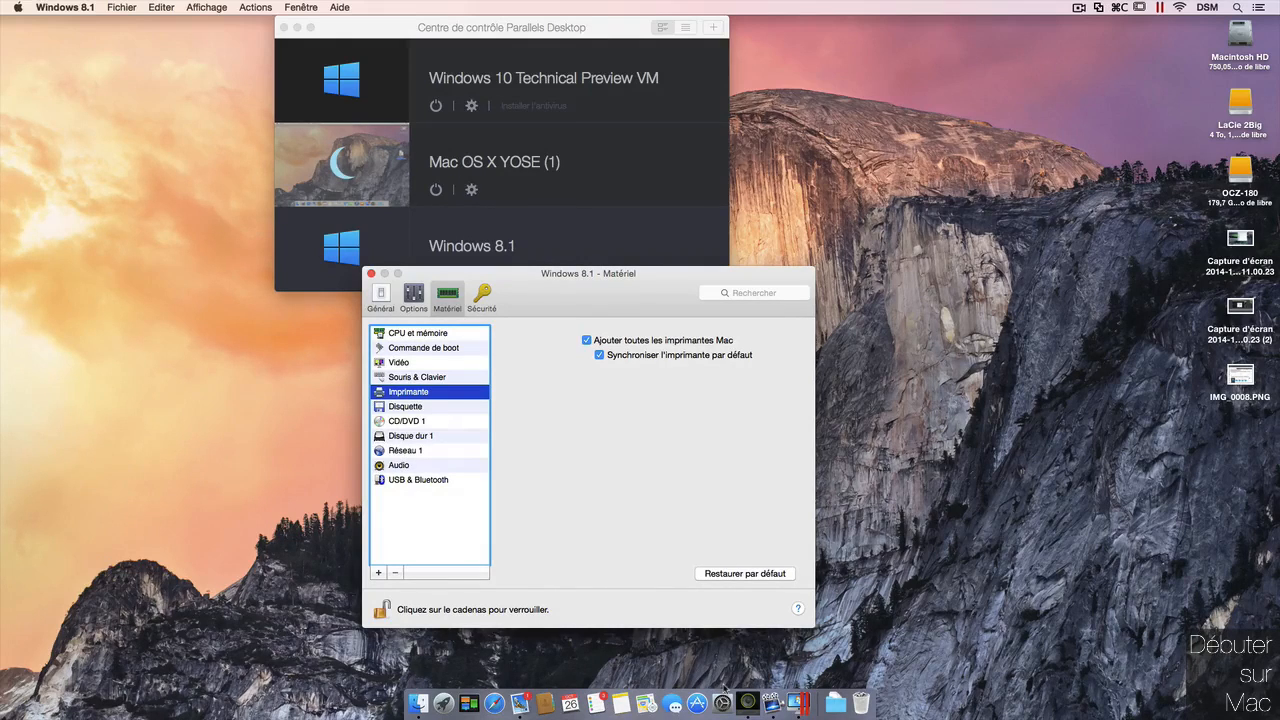
key(Down)
key(Down)
key(Down)
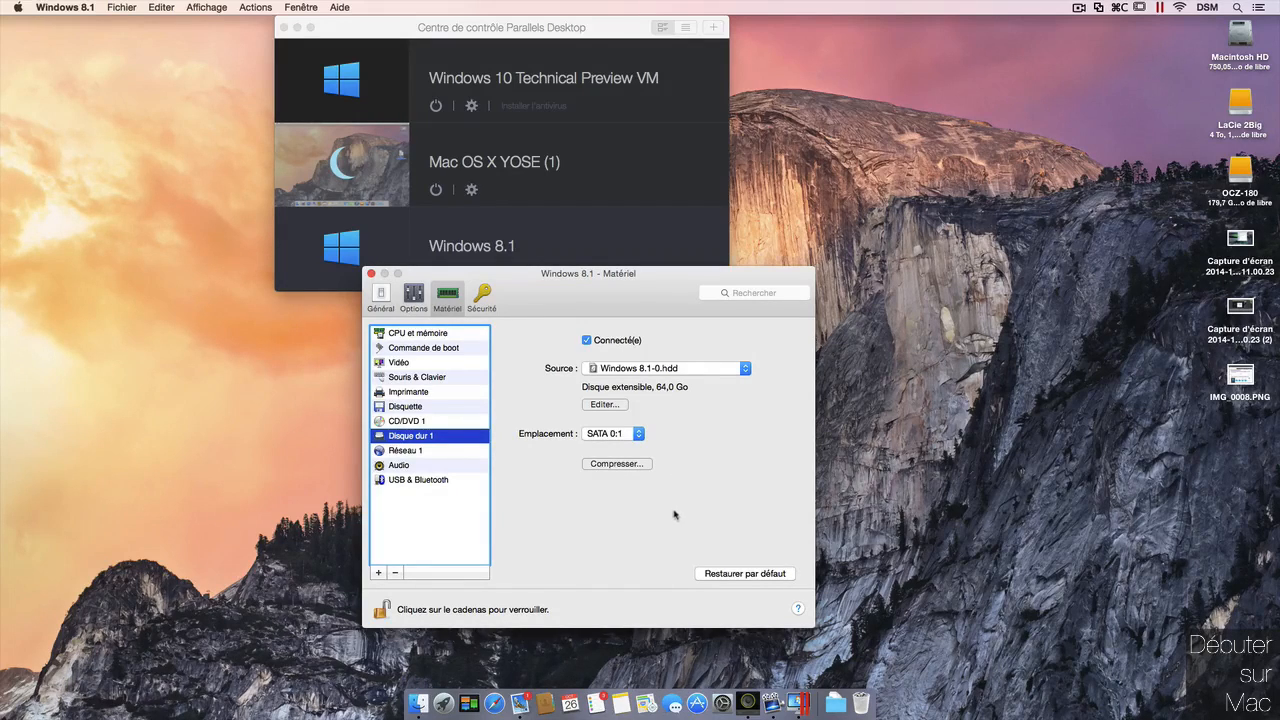
key(Down)
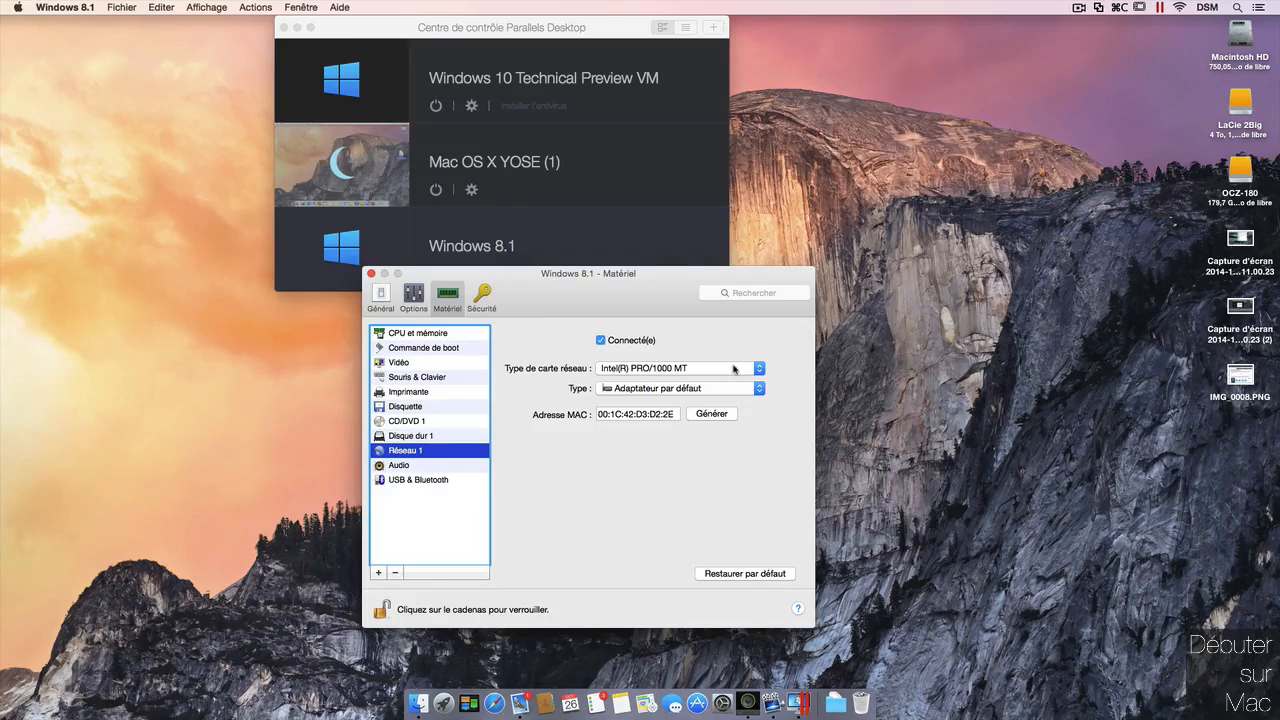
key(Down)
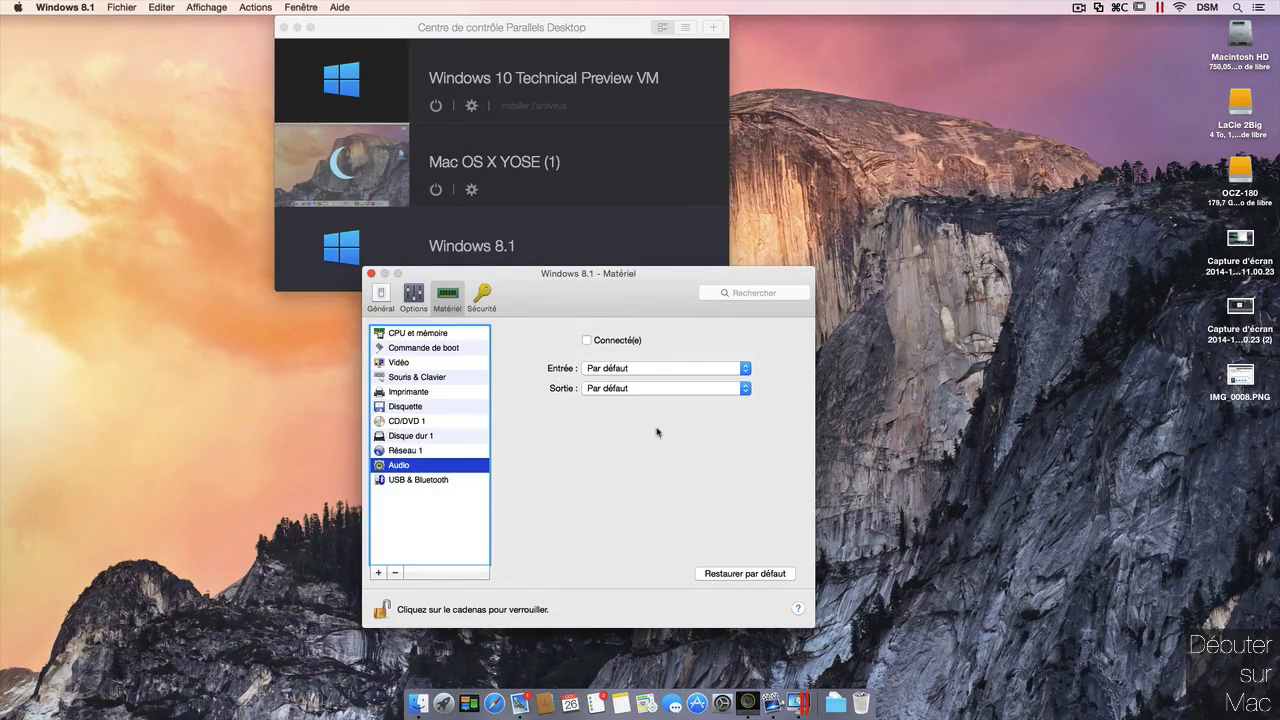
click(466, 483)
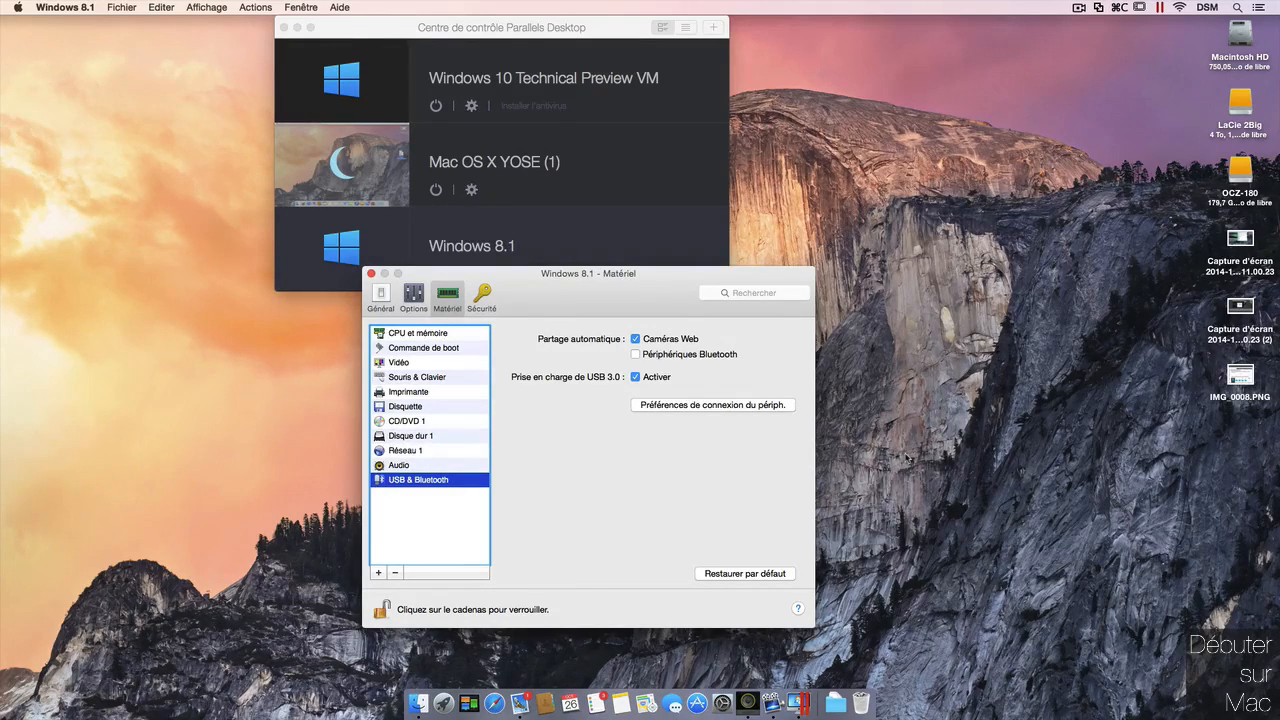
Show the Sécurité settings of Windows 8.1 and move the configuration window clear of the virtual machine list
click(482, 296)
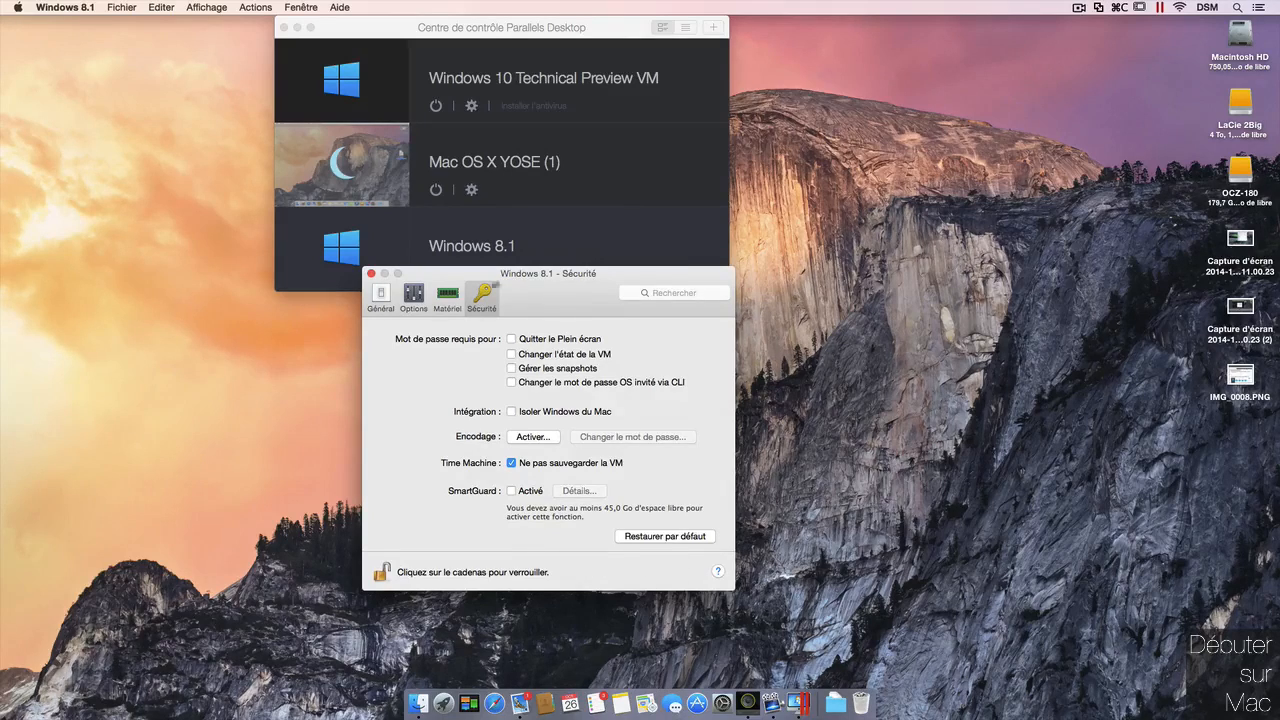
drag(555, 297, 430, 382)
Open the Windows 8.1 snapshot manager and view Snapshot 1's name and description form without changing it
click(592, 243)
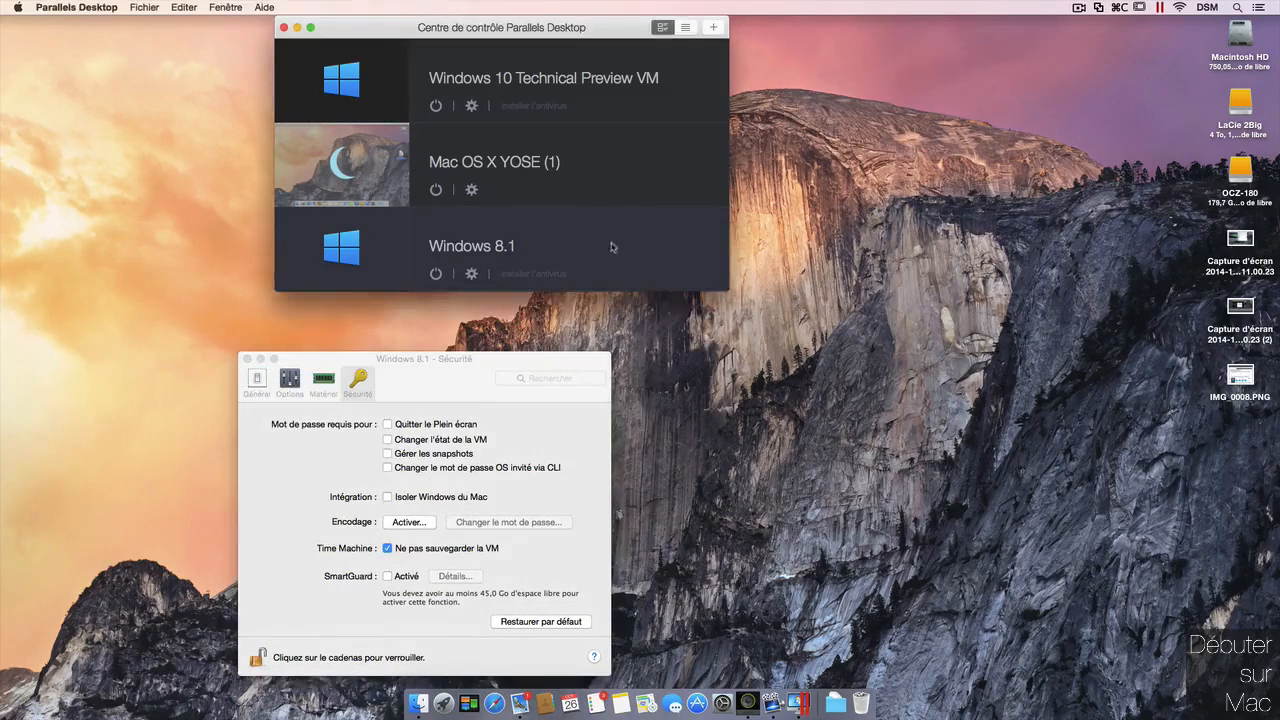
right_click(615, 243)
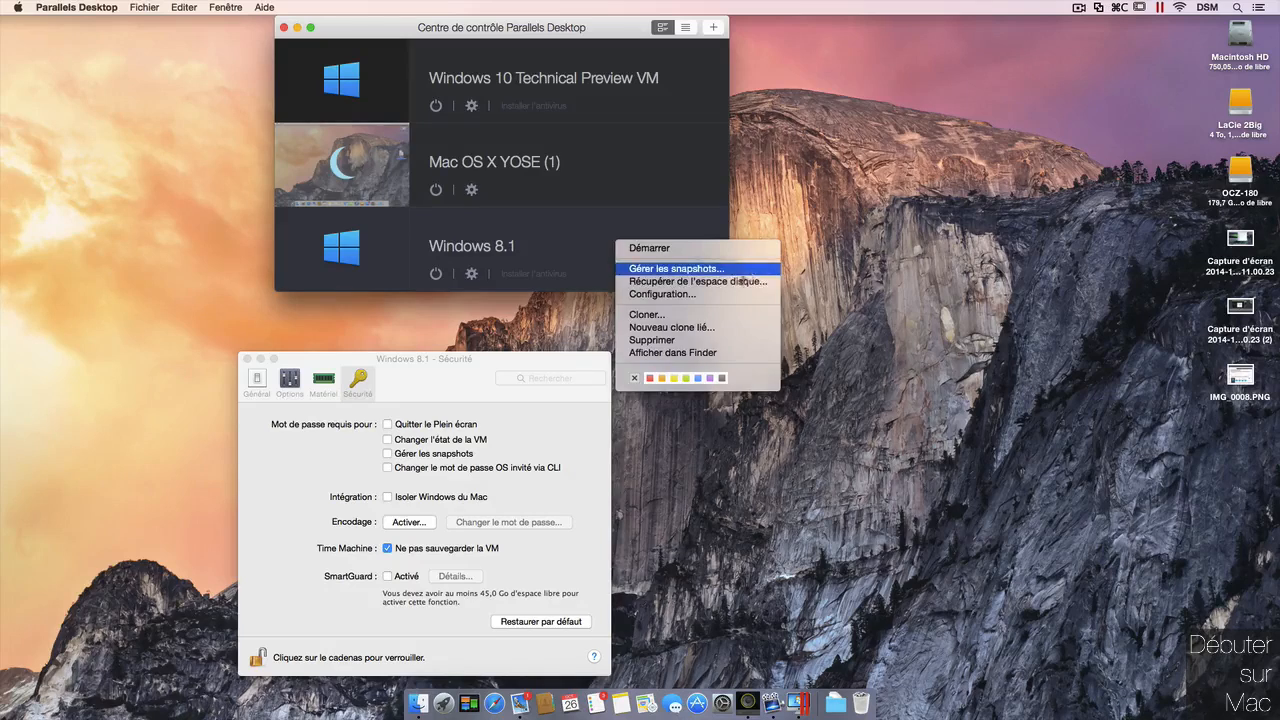
click(744, 270)
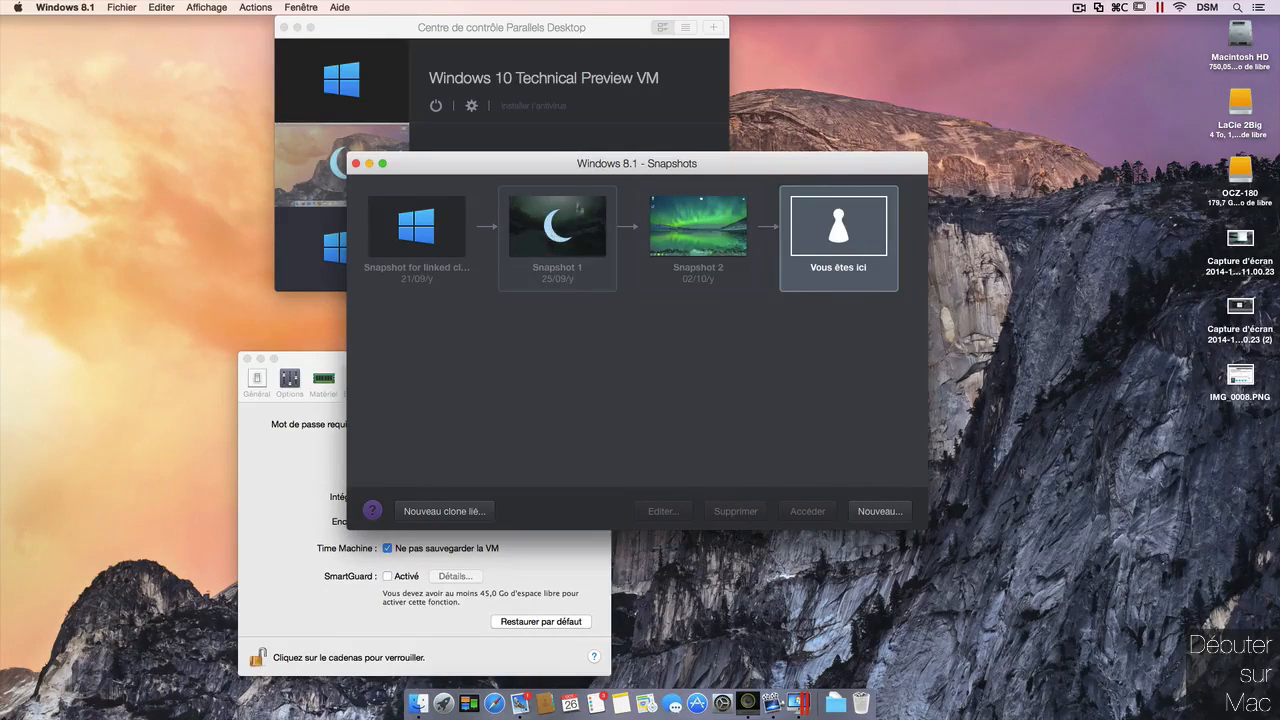
click(560, 232)
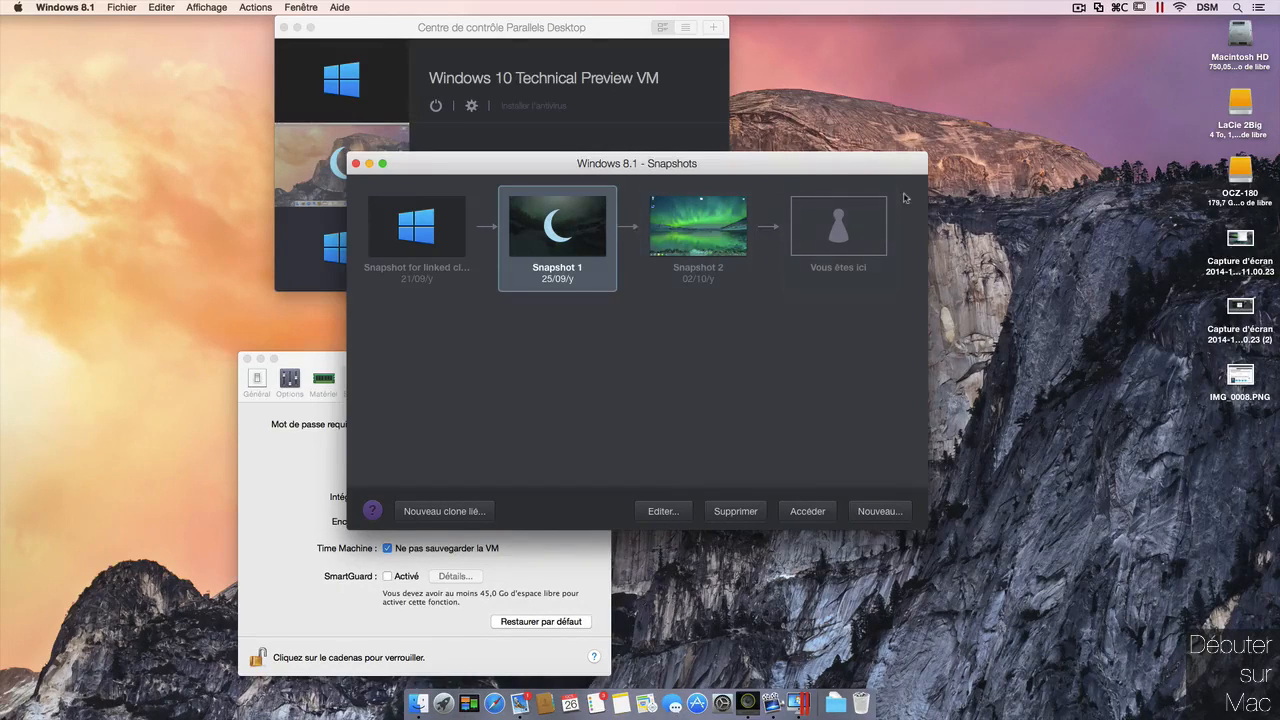
click(663, 511)
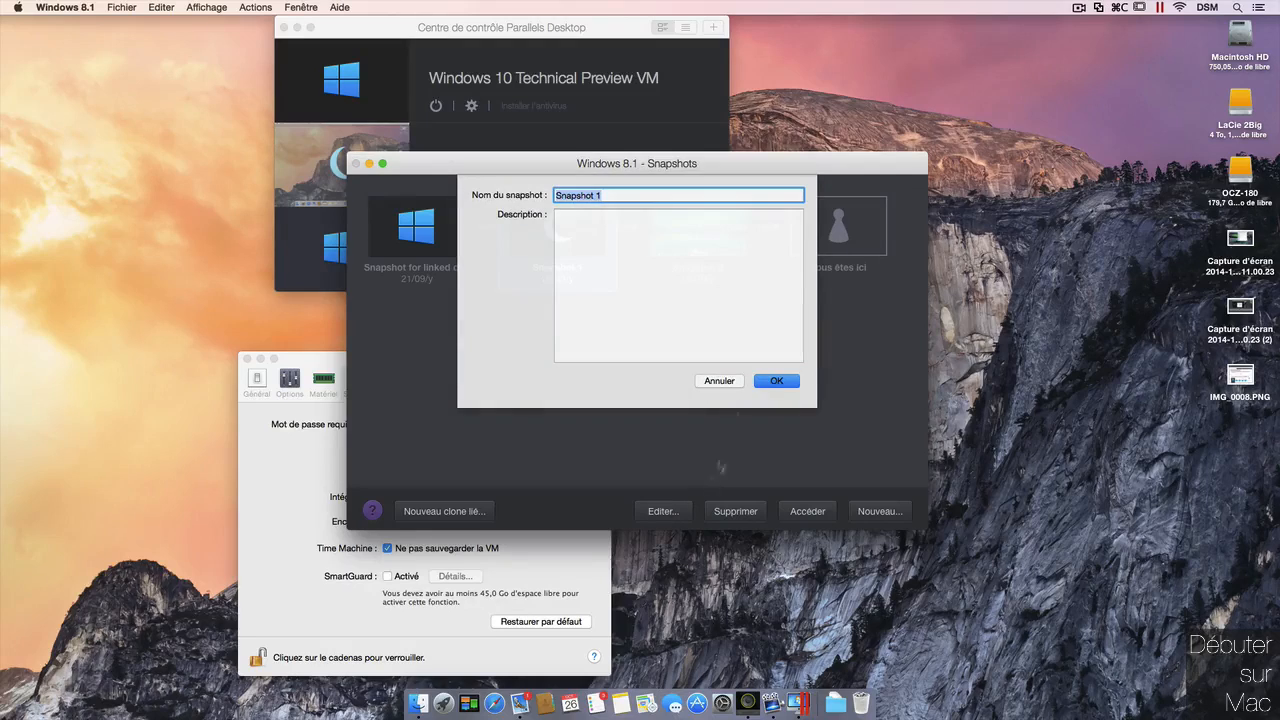
click(732, 384)
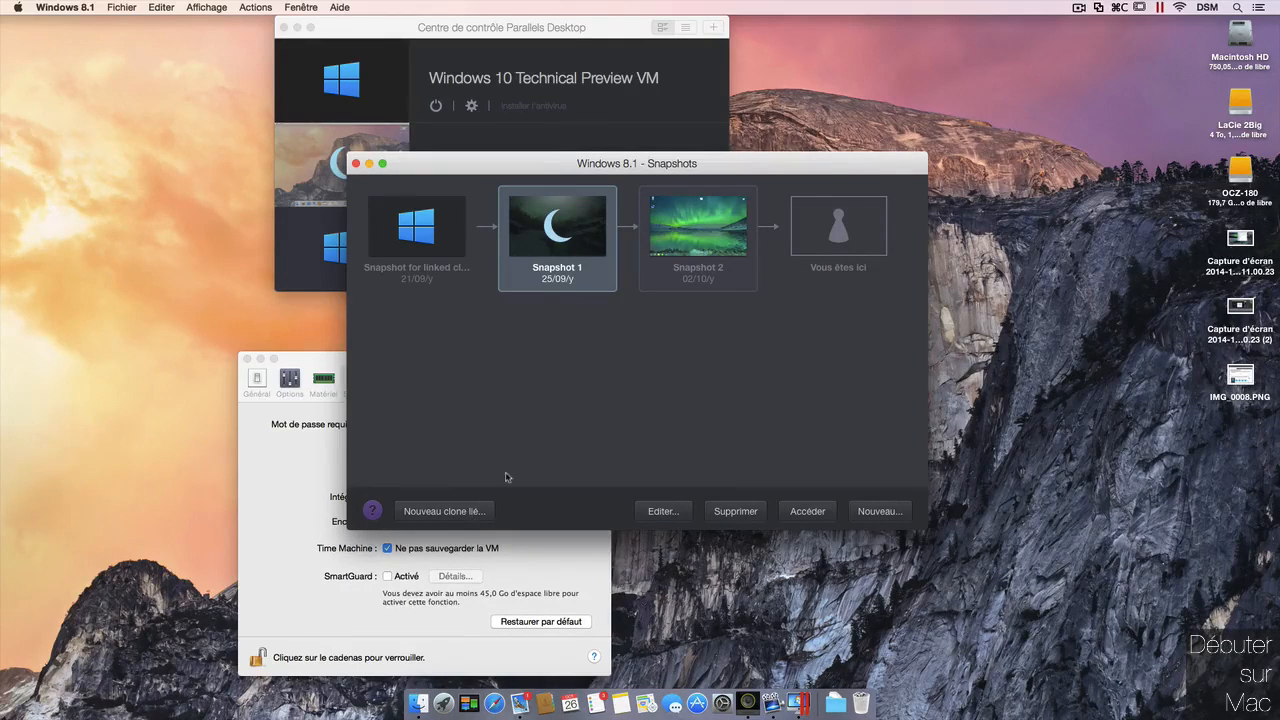
drag(846, 171, 980, 254)
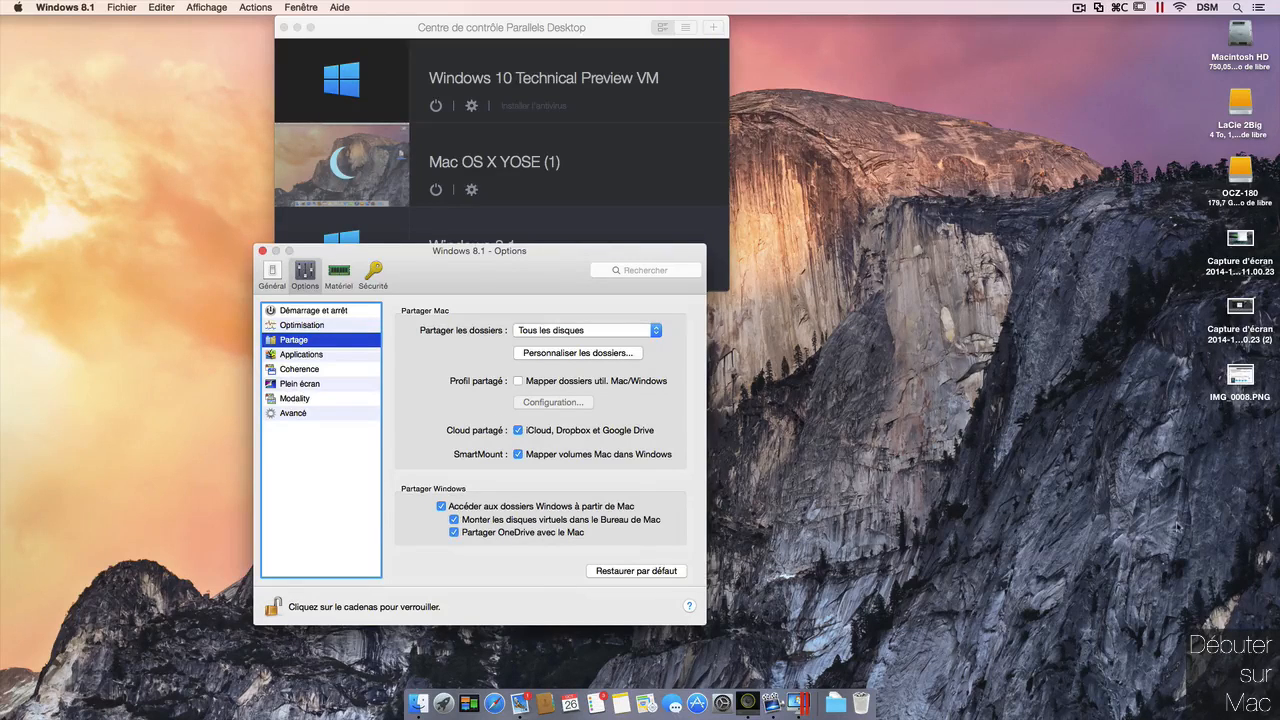
View the Configurer pour usage profiles in the Windows 8.1 general settings and leave the current profile in place
click(271, 277)
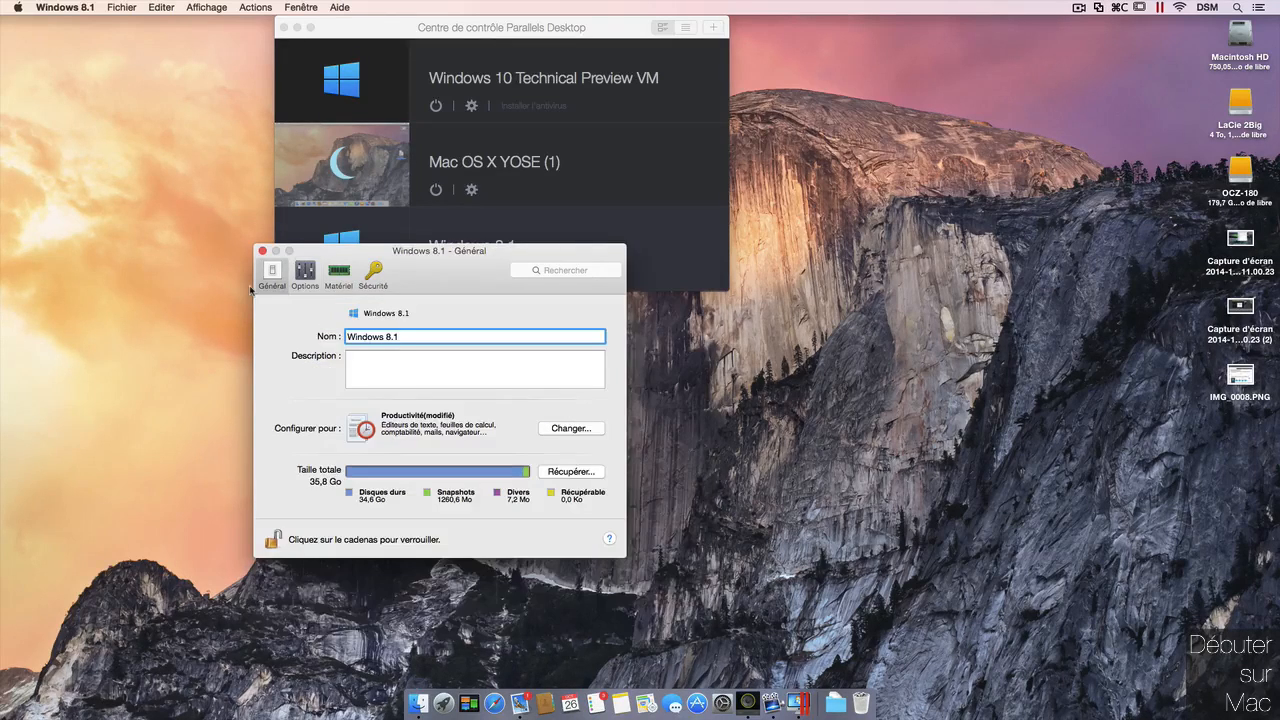
click(597, 432)
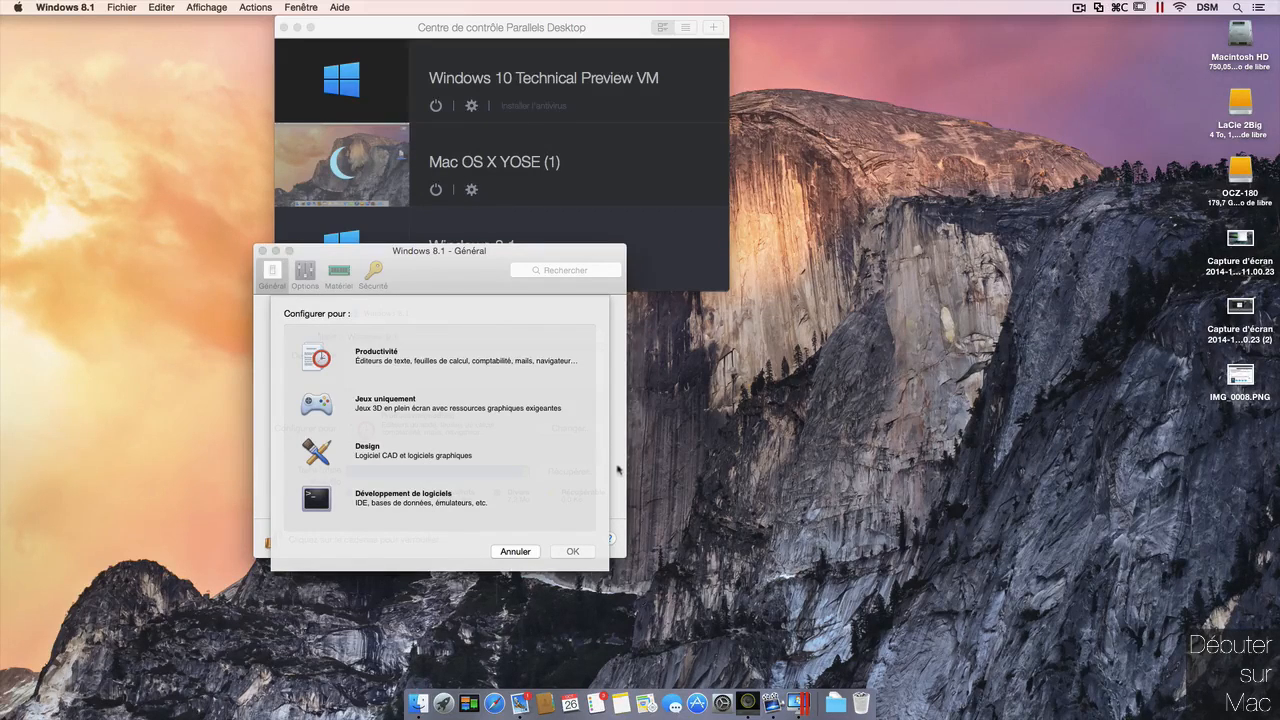
click(445, 369)
click(516, 552)
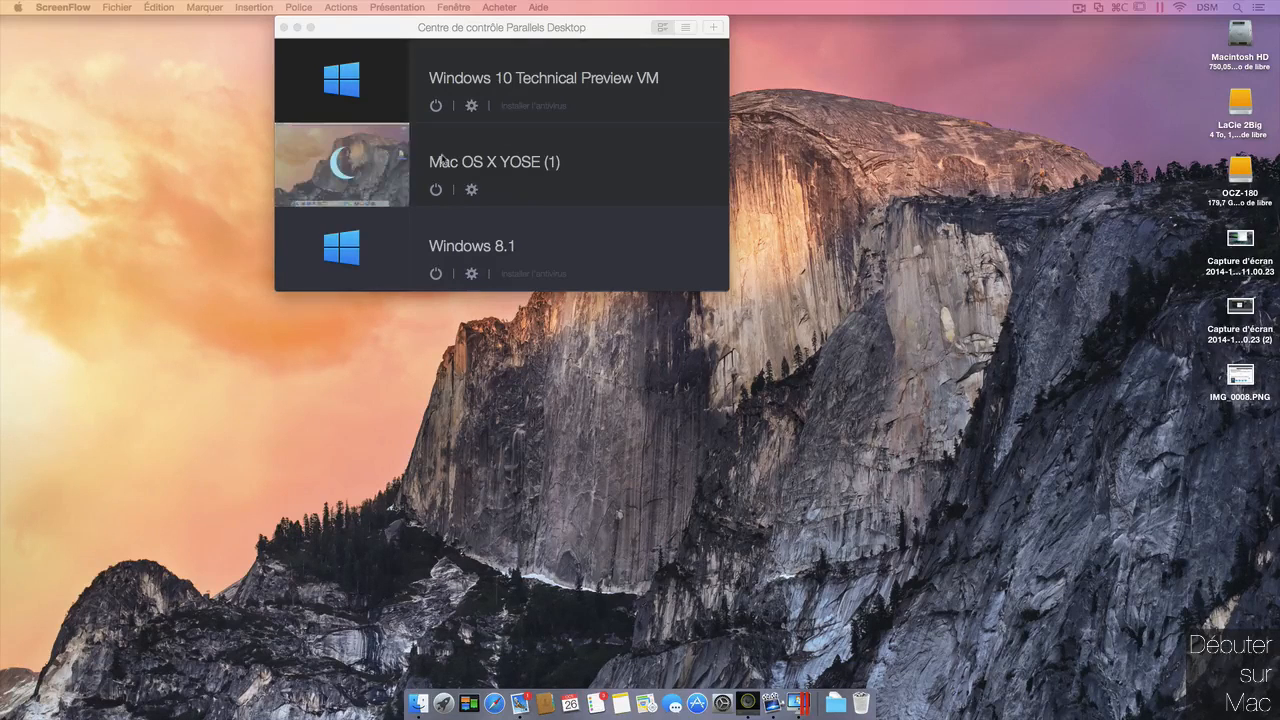
Start the suspended Mac OS X YOSE (1) virtual machine and reposition its window near the upper edge of the desktop
click(324, 187)
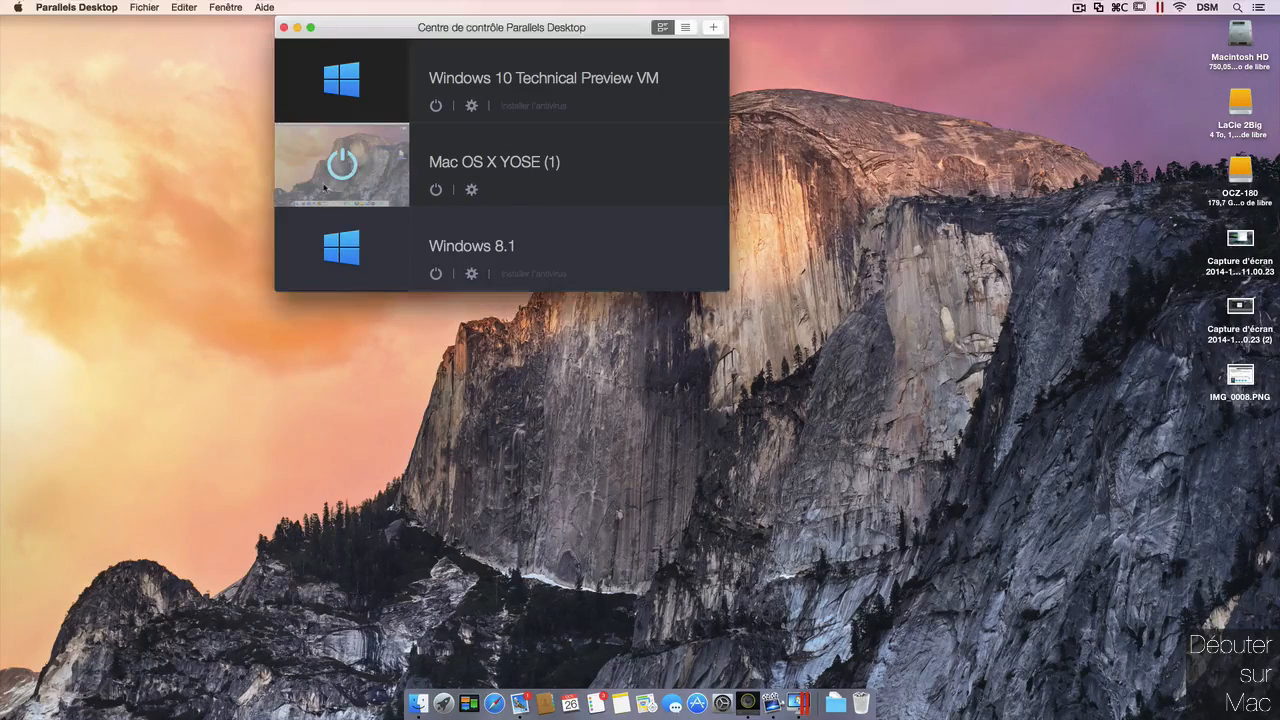
click(344, 166)
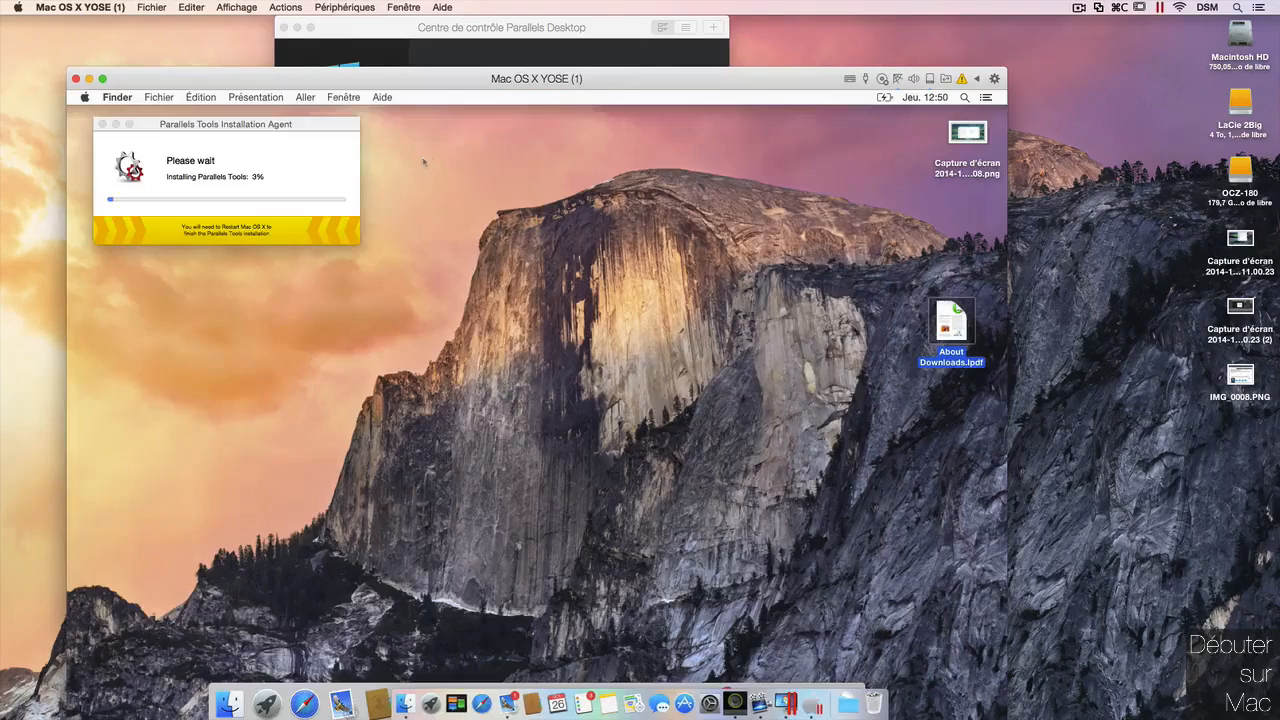
drag(626, 84, 606, 20)
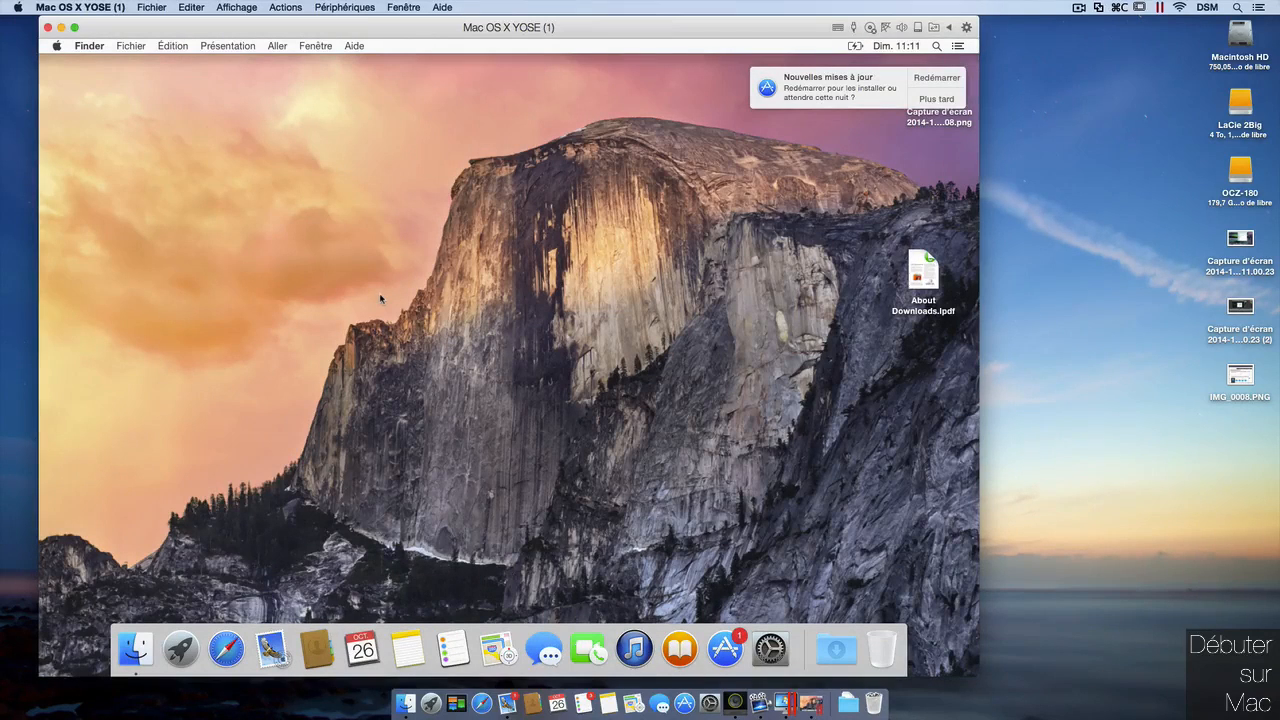
click(938, 100)
click(933, 172)
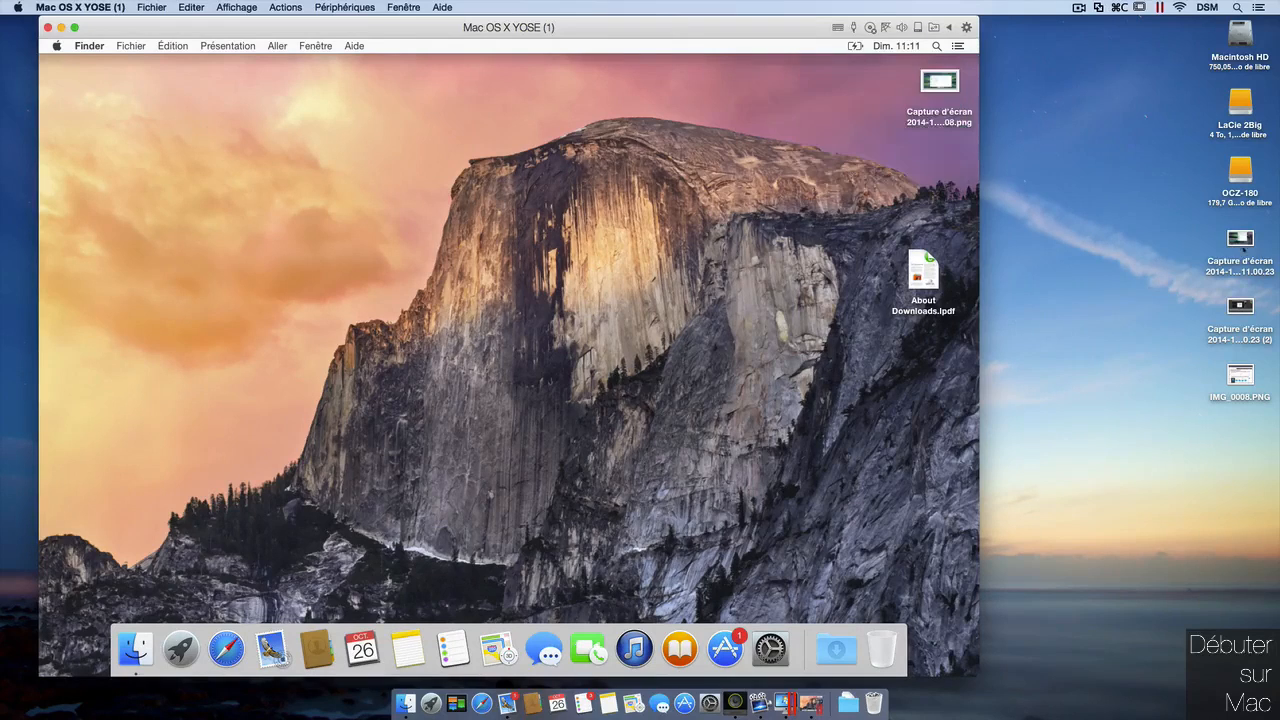
drag(1242, 242, 730, 238)
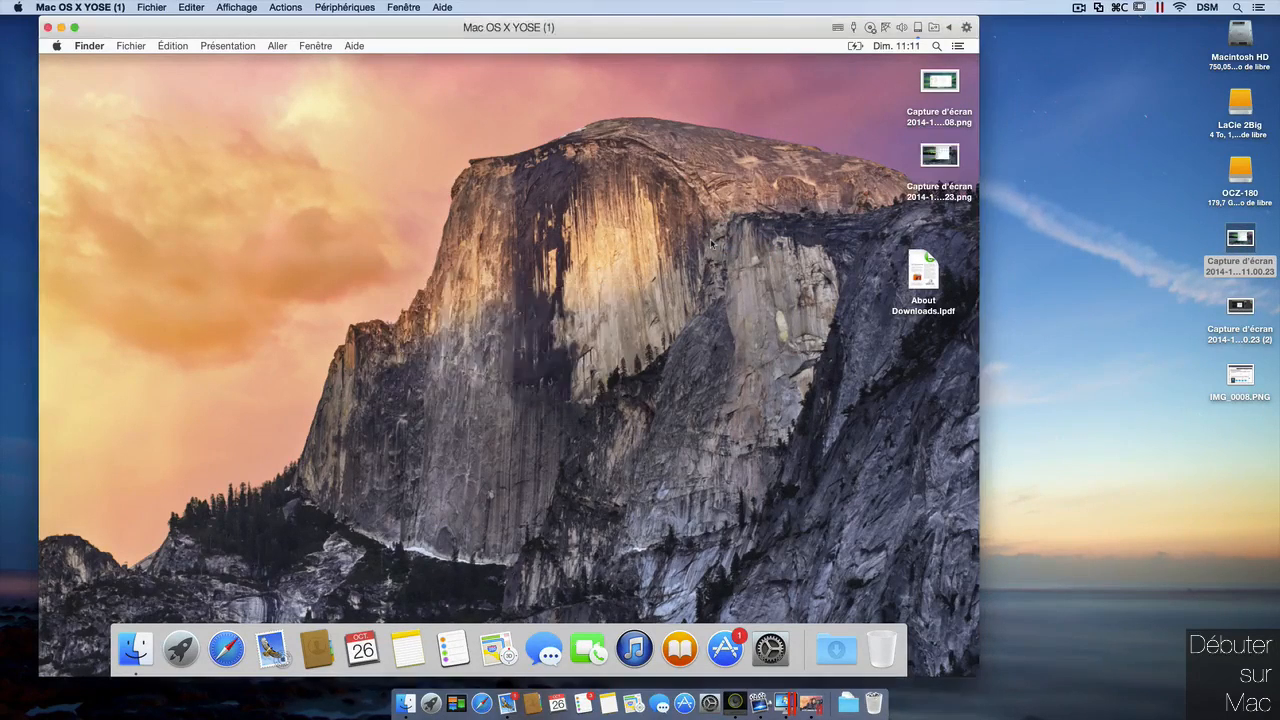
drag(923, 272, 1182, 297)
drag(1184, 304, 1177, 291)
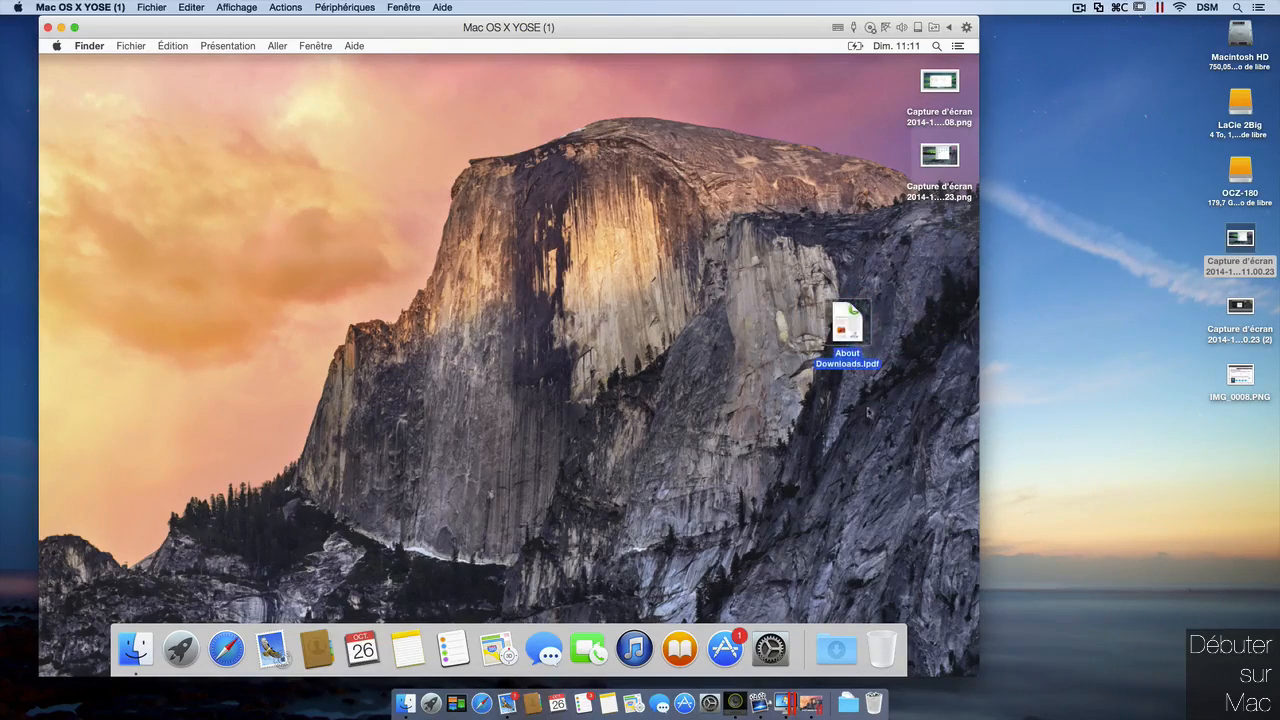
drag(847, 325, 1204, 440)
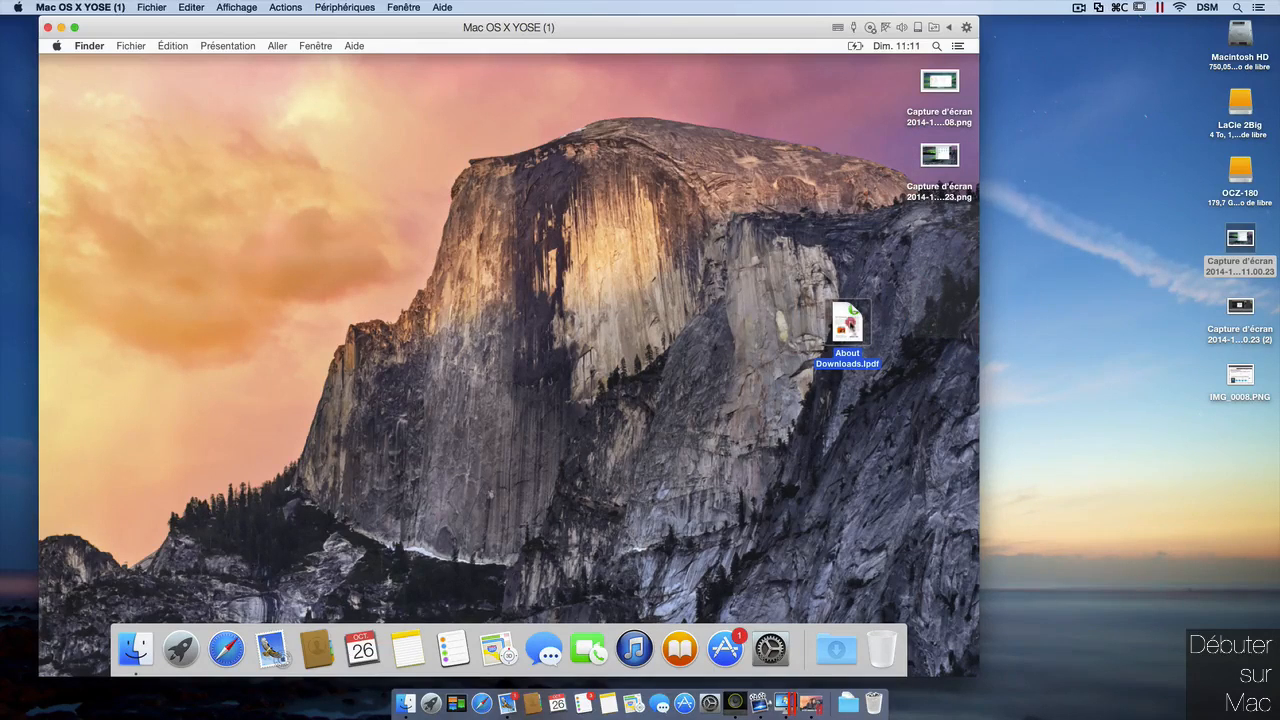
Open the virtual Mac's configuration from its shared-folder options and examine the Partage and CPU et mémoire settings
click(933, 28)
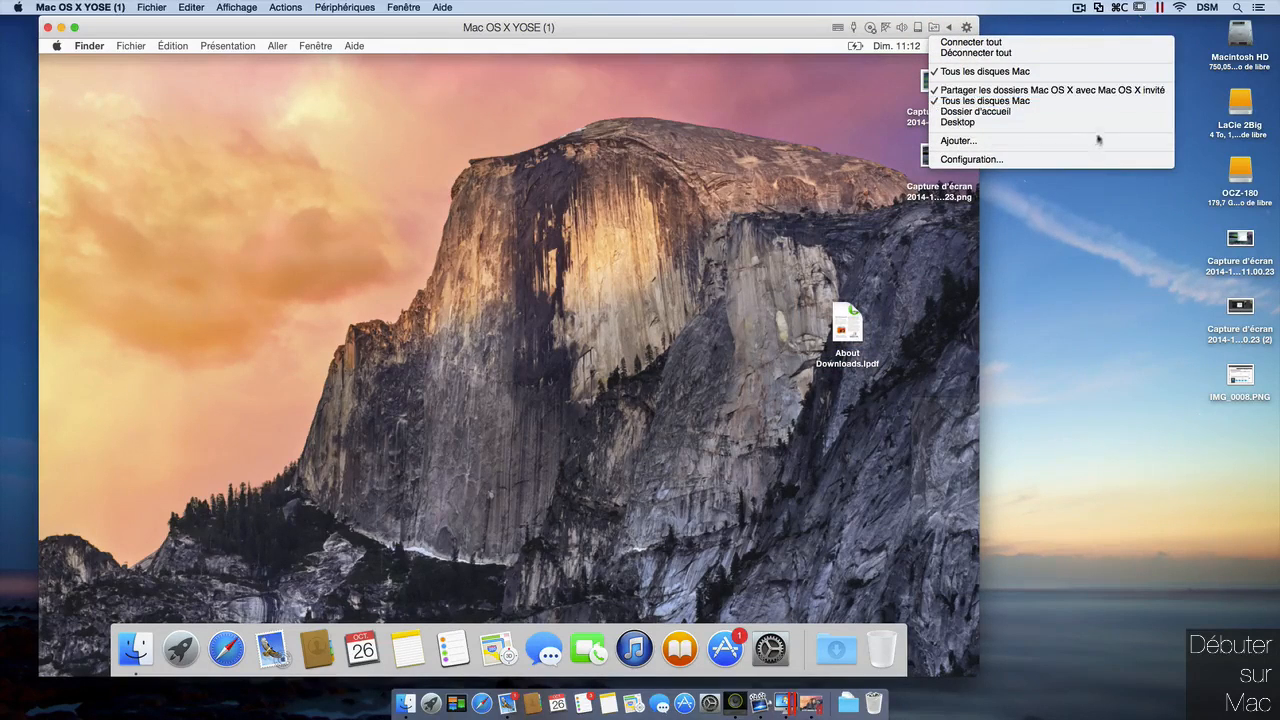
click(1072, 159)
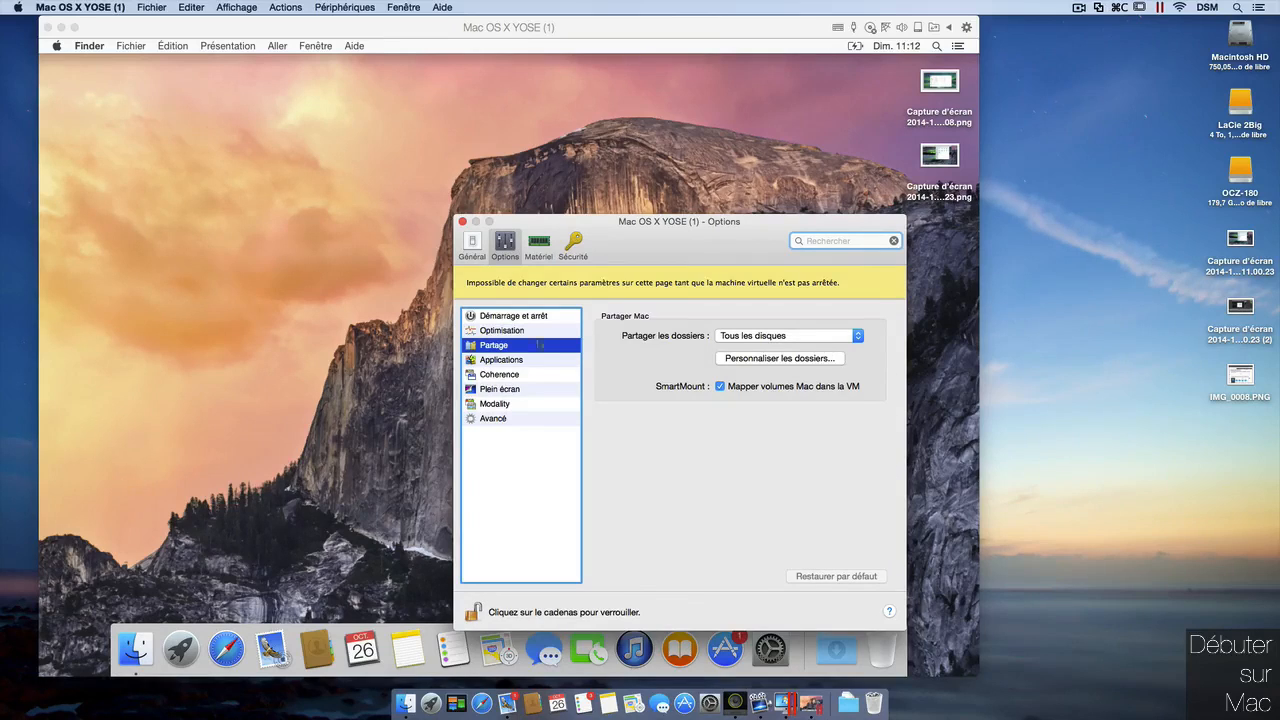
click(537, 245)
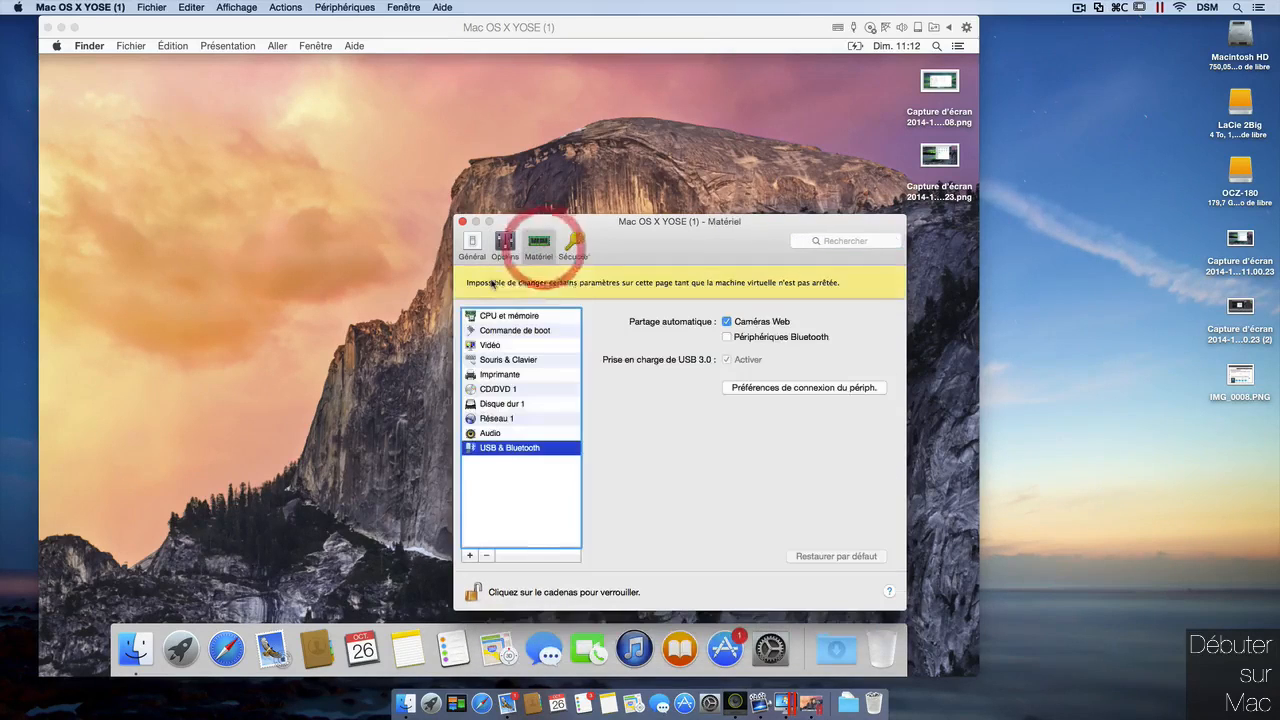
click(555, 347)
click(538, 316)
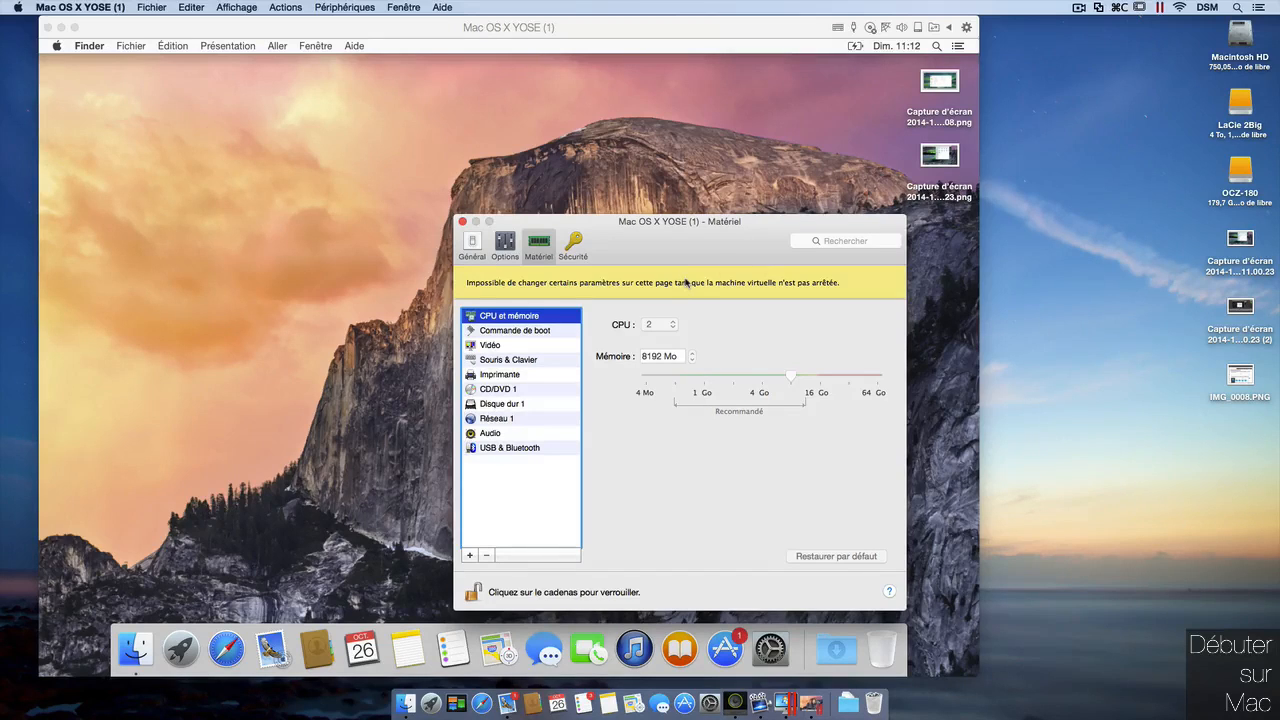
Shift the Mac OS X YOSE (1) window slightly sideways and view its list of connectable USB devices and external disks
drag(781, 30, 809, 30)
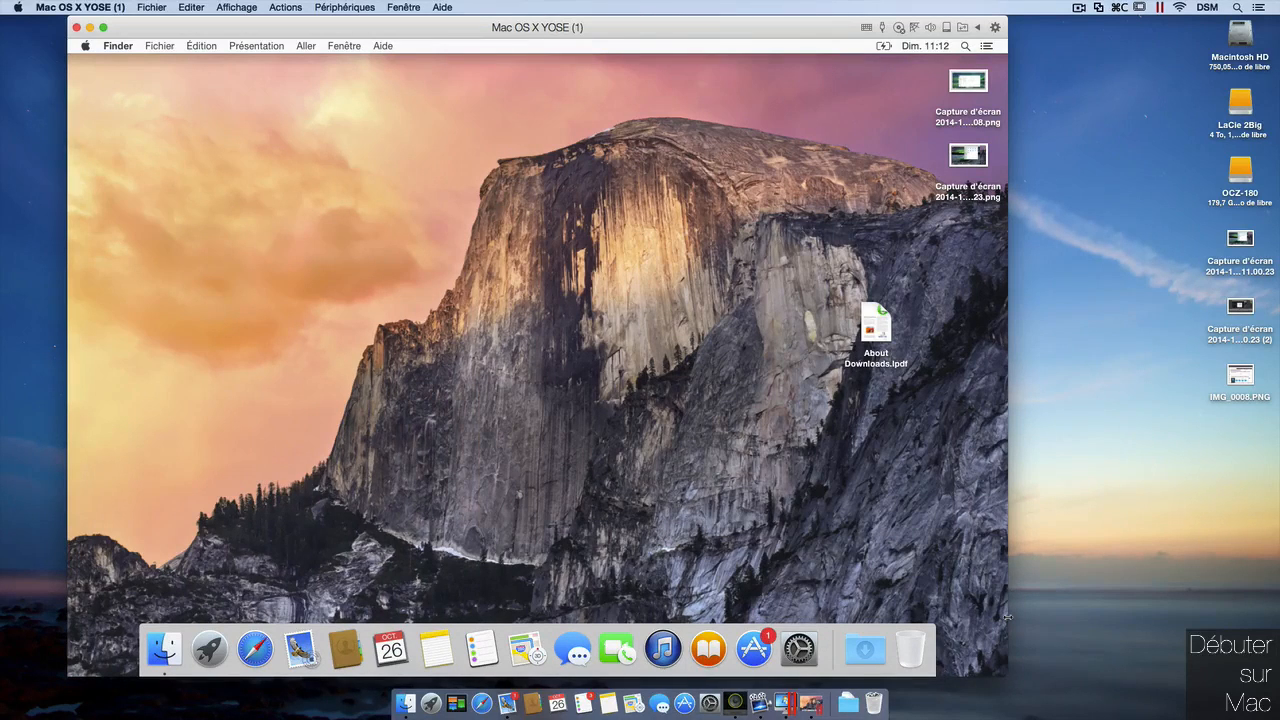
click(882, 27)
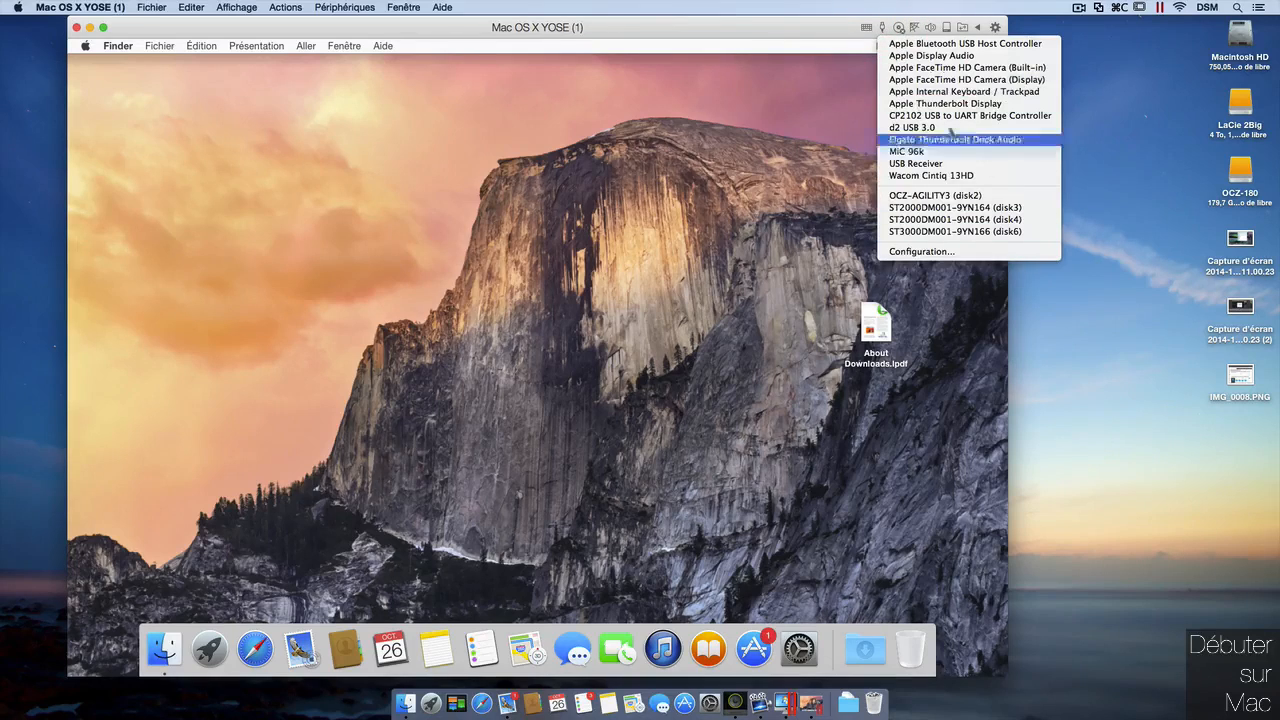
click(843, 38)
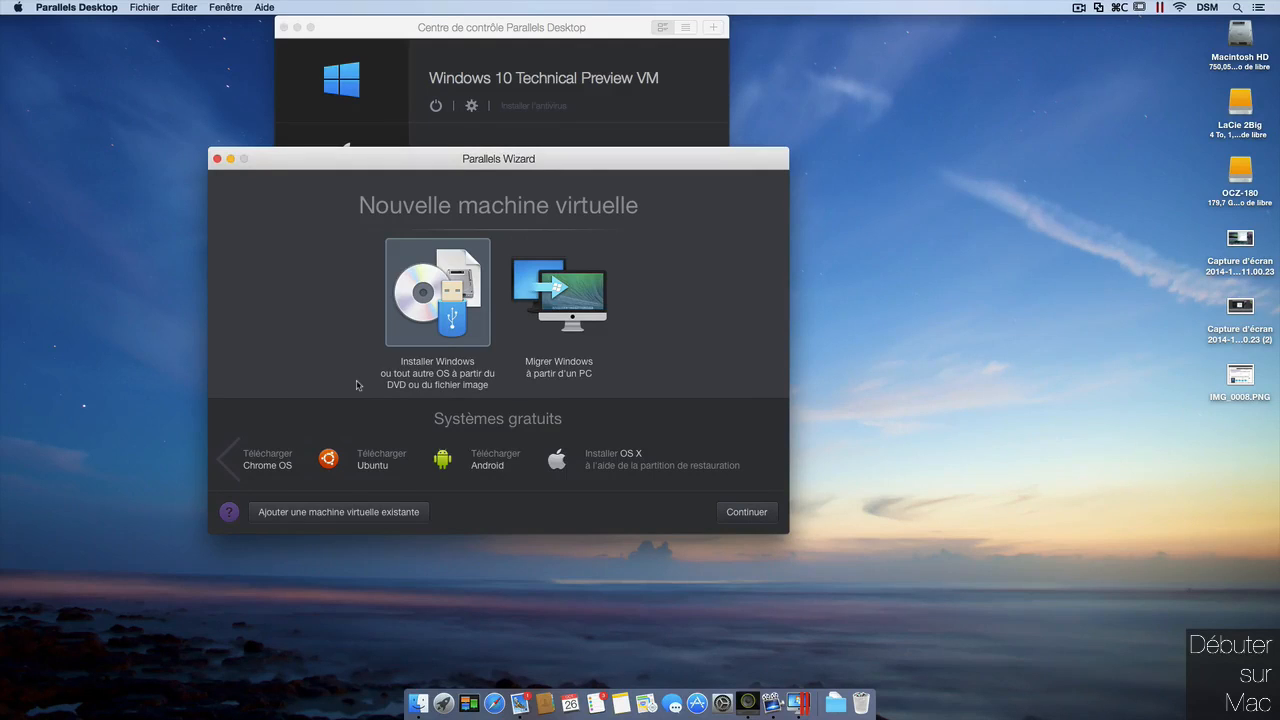
Scroll the Systèmes gratuits back to Modern.IE in the new virtual machine wizard and move the wizard clear of the machine list
click(228, 458)
click(164, 509)
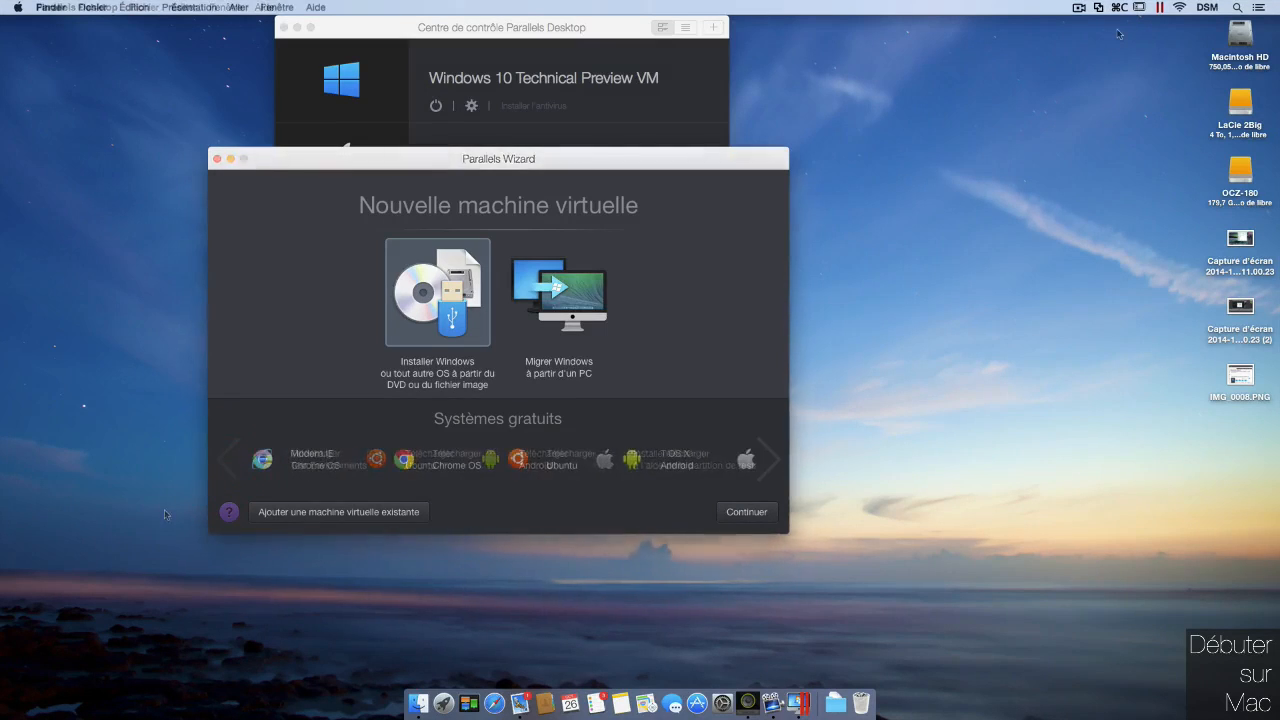
drag(640, 157, 1095, 261)
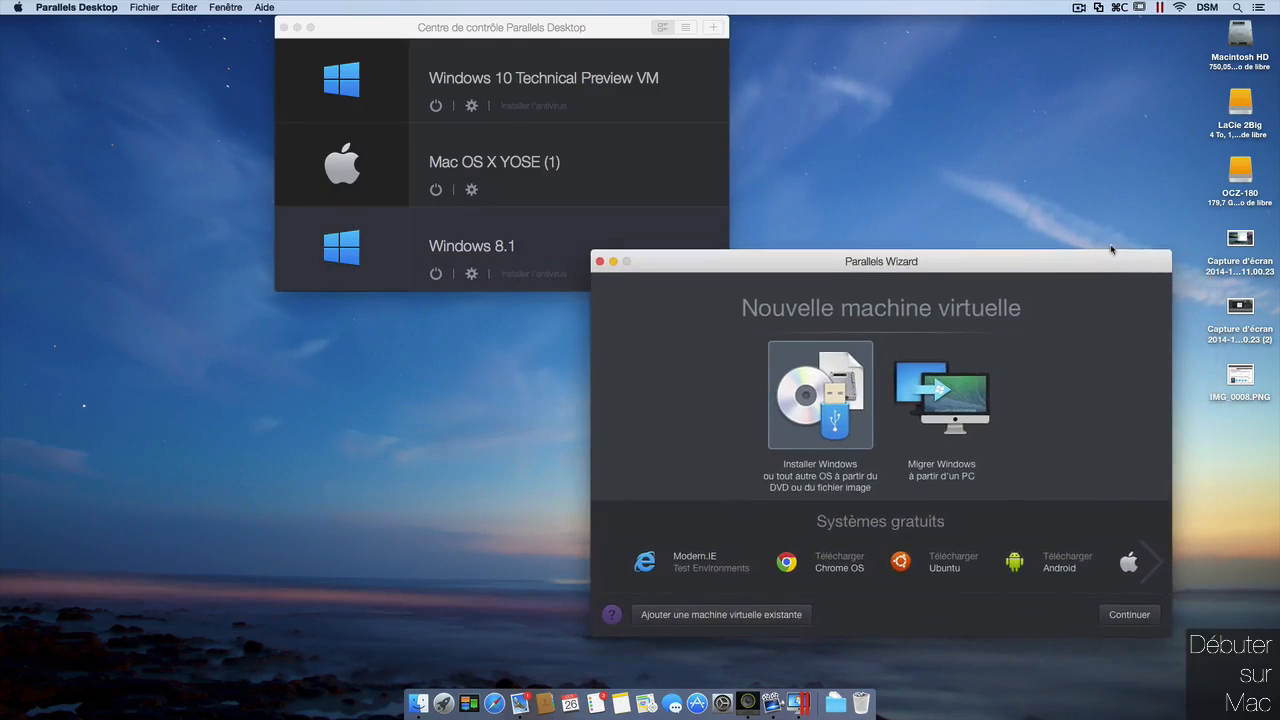